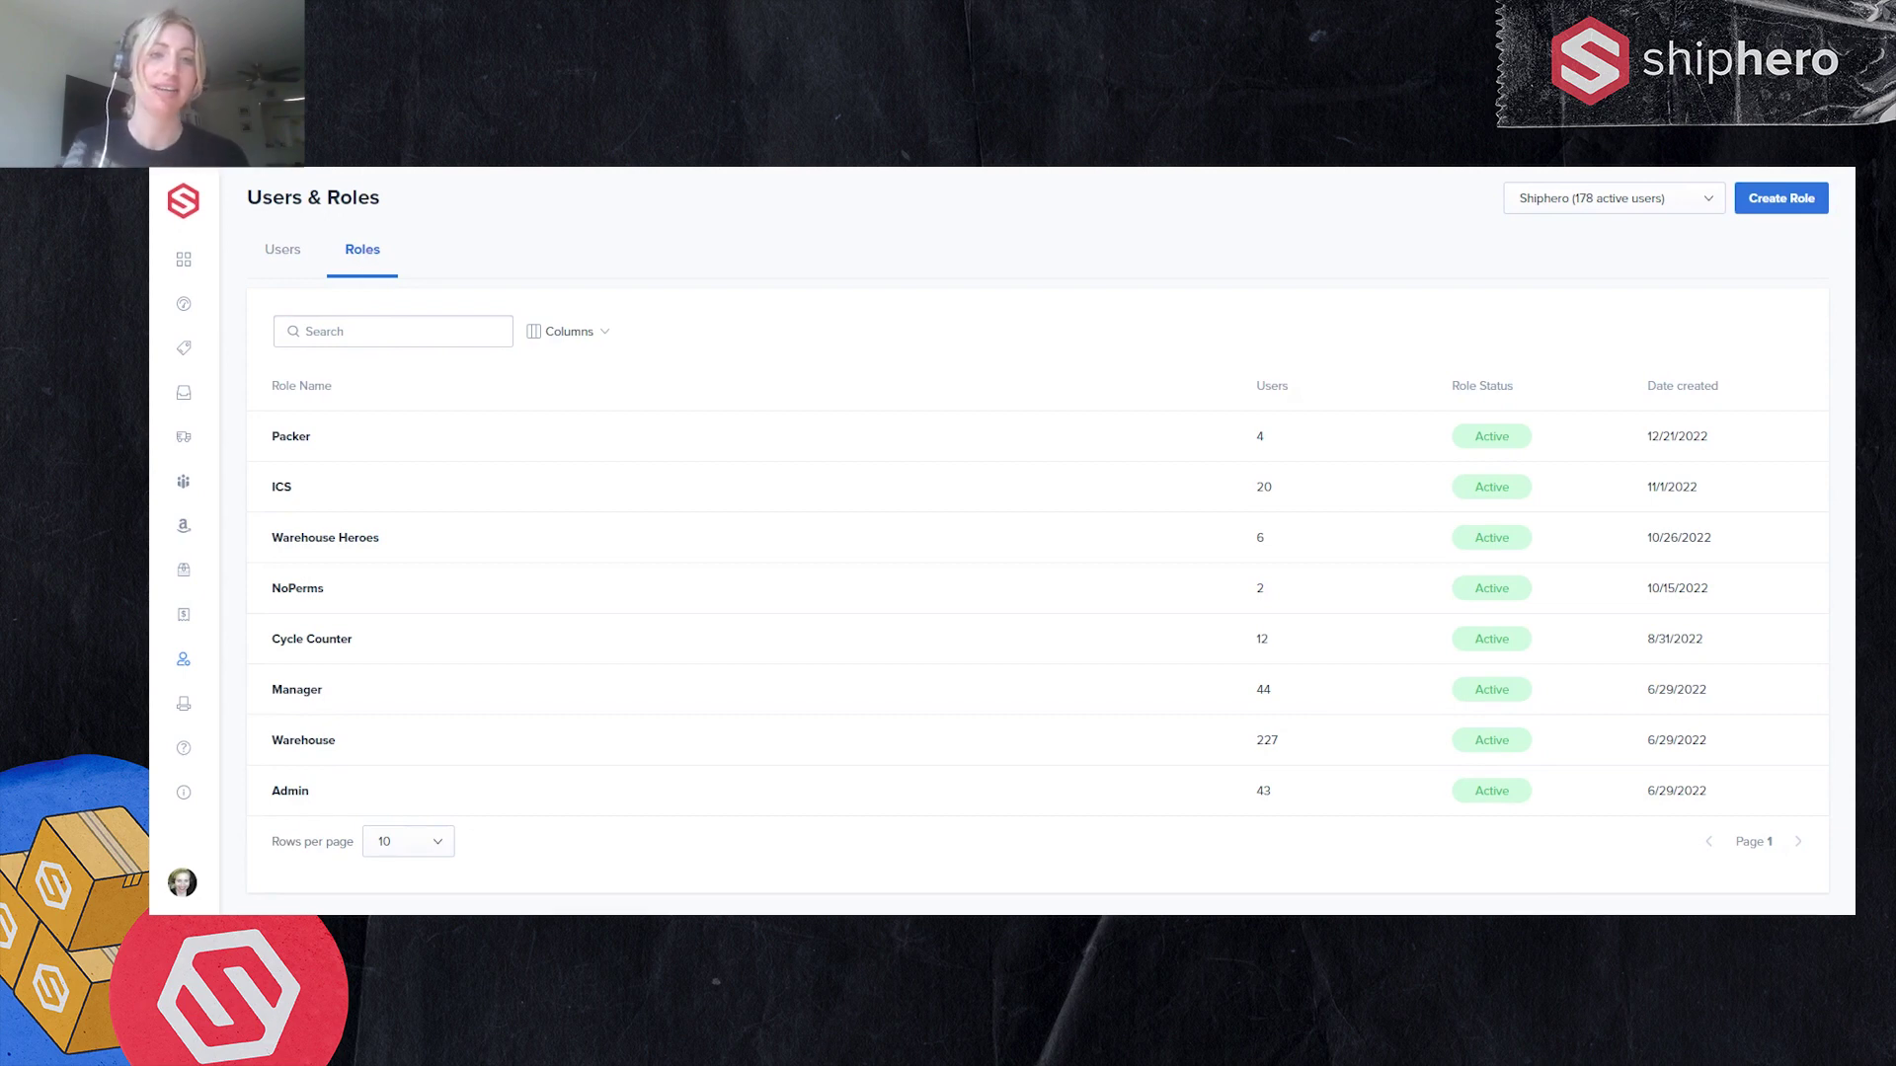
Open the Packer role and try granting its WorkforceHero View permission, clearing it again
left_click(291, 436)
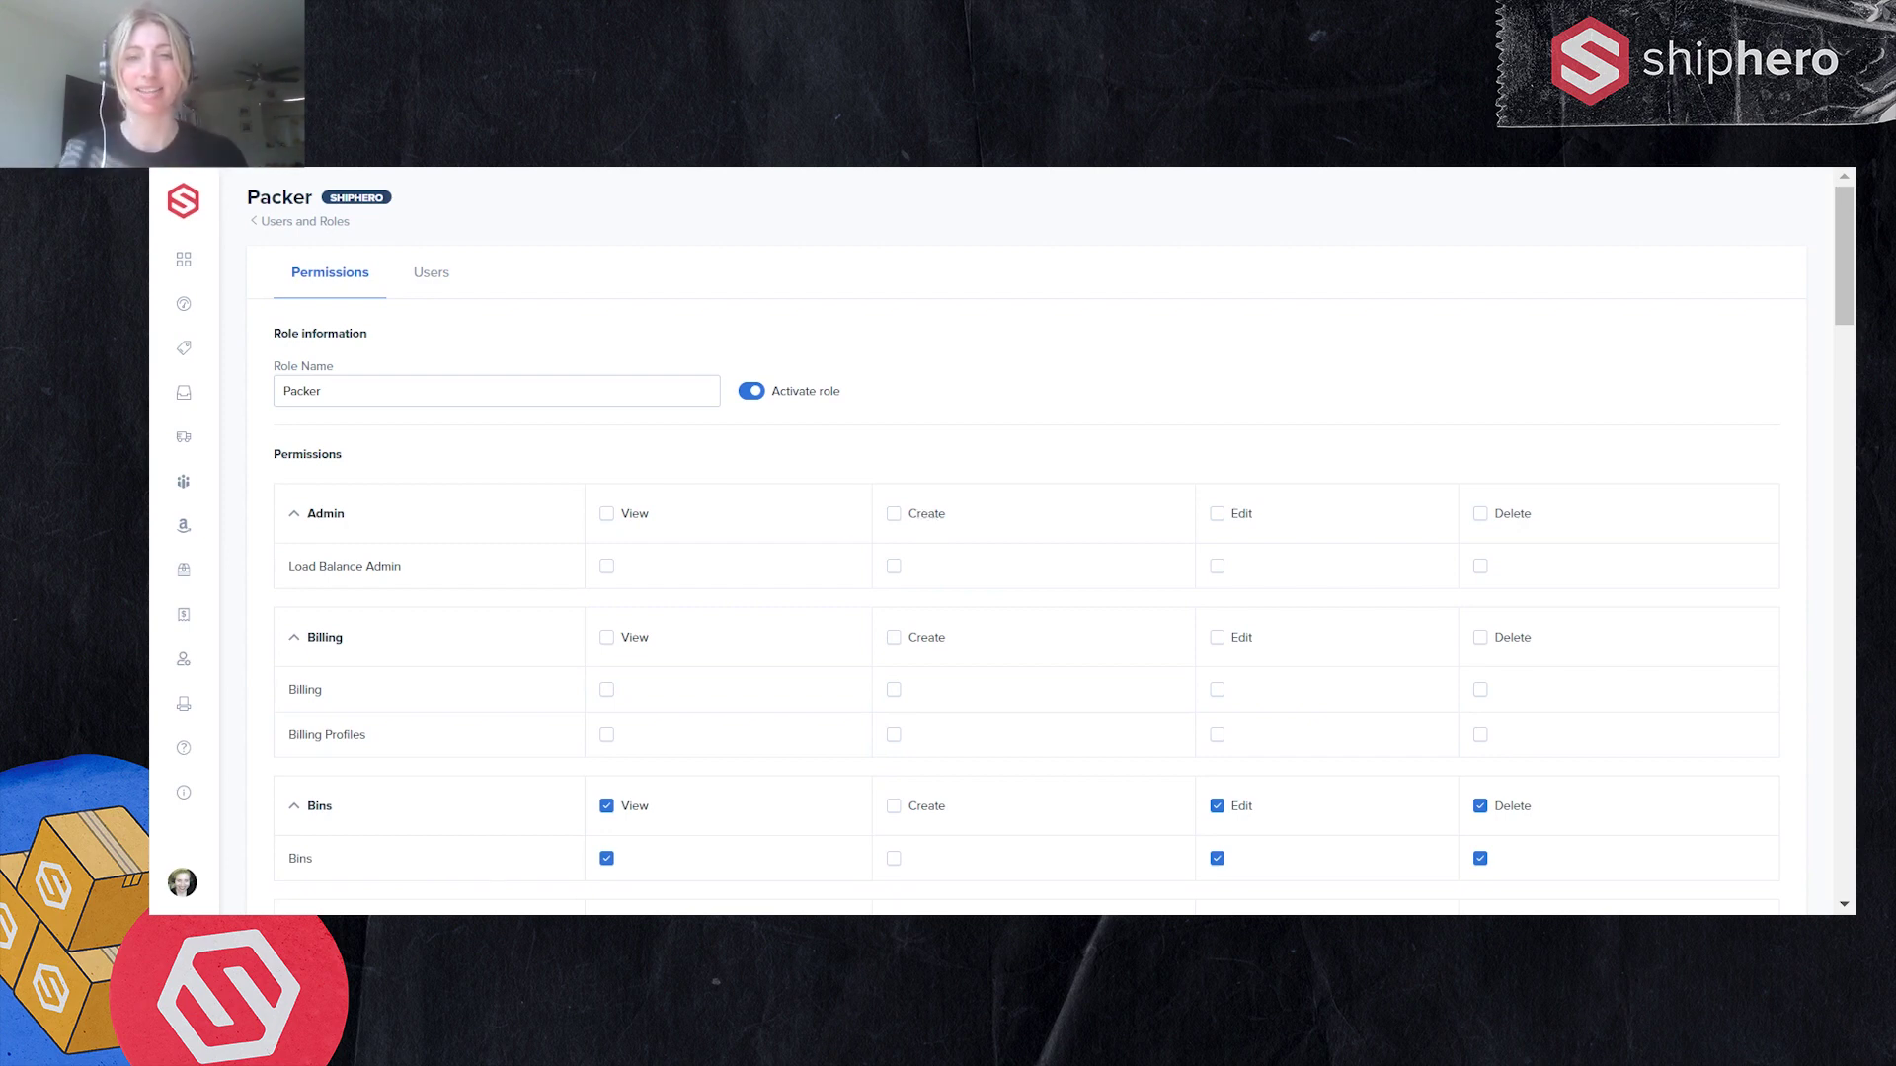
scroll(997, 365, "down", 20)
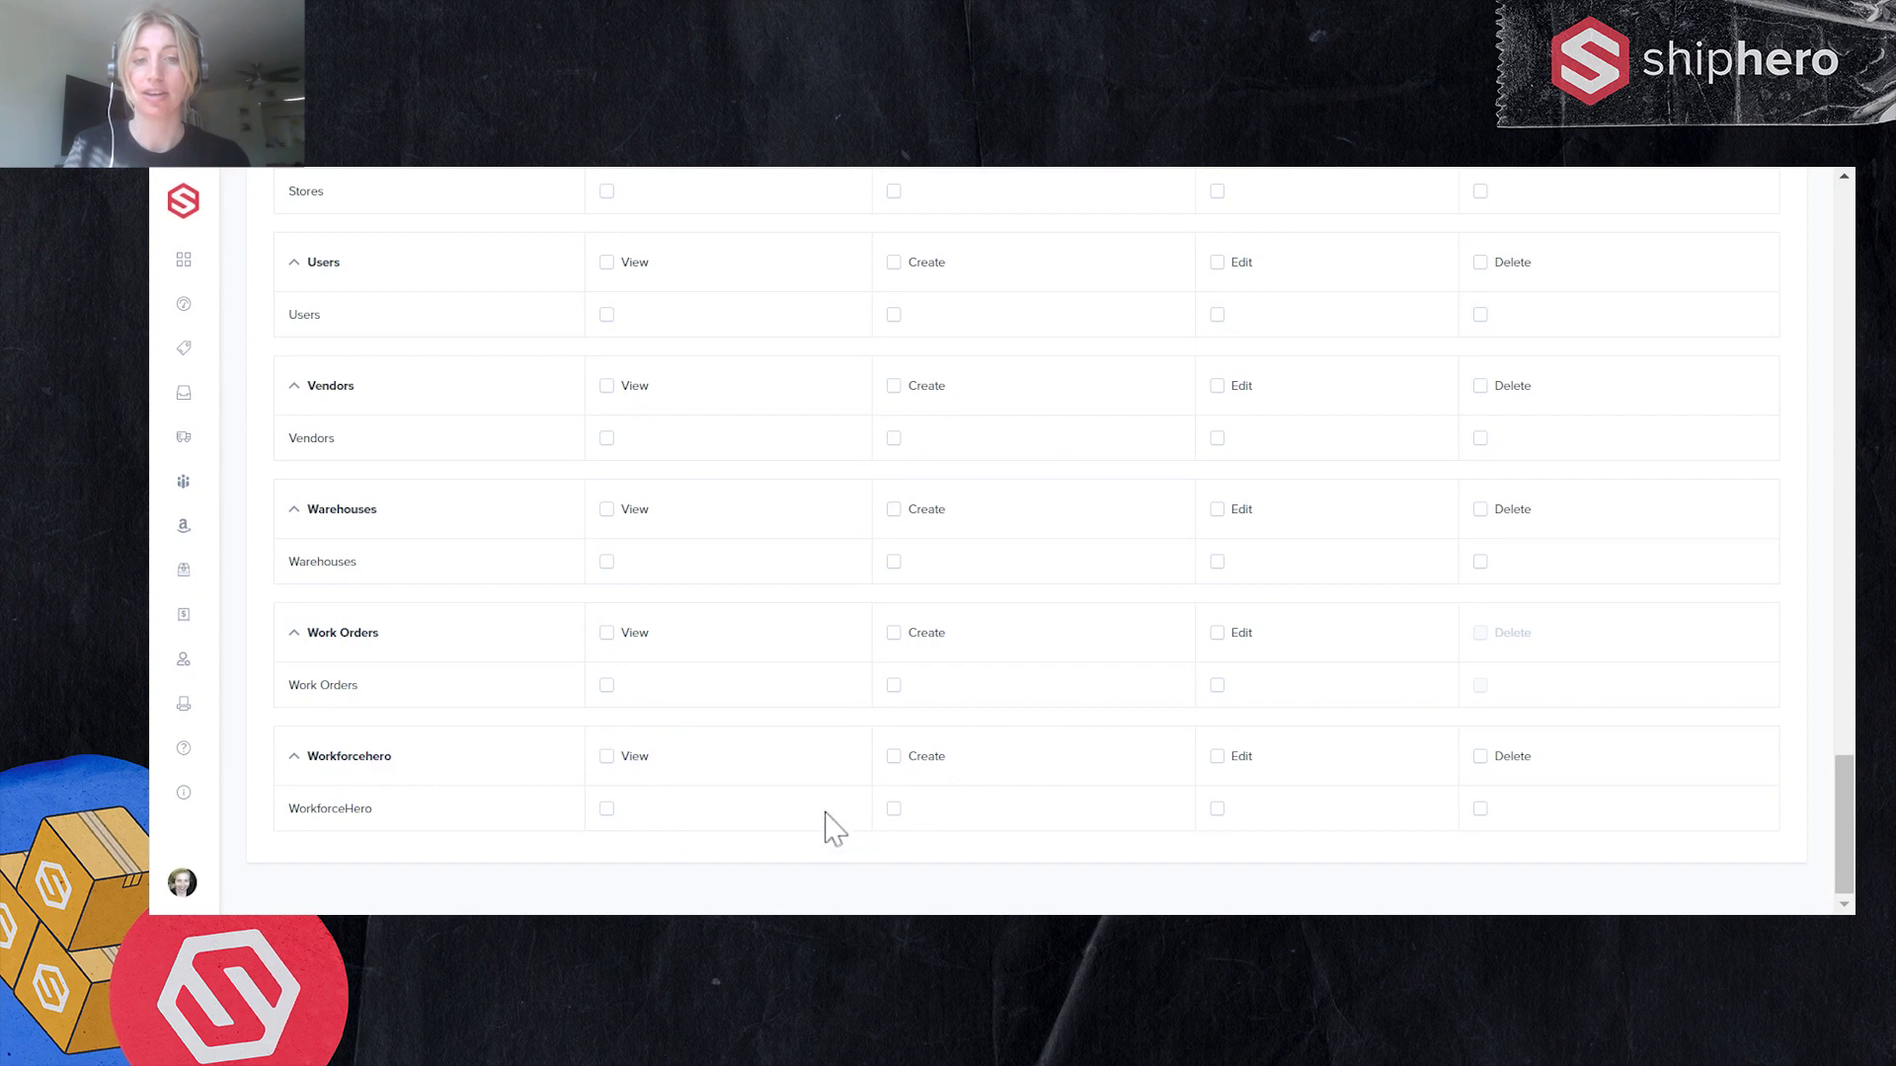
left_click(607, 757)
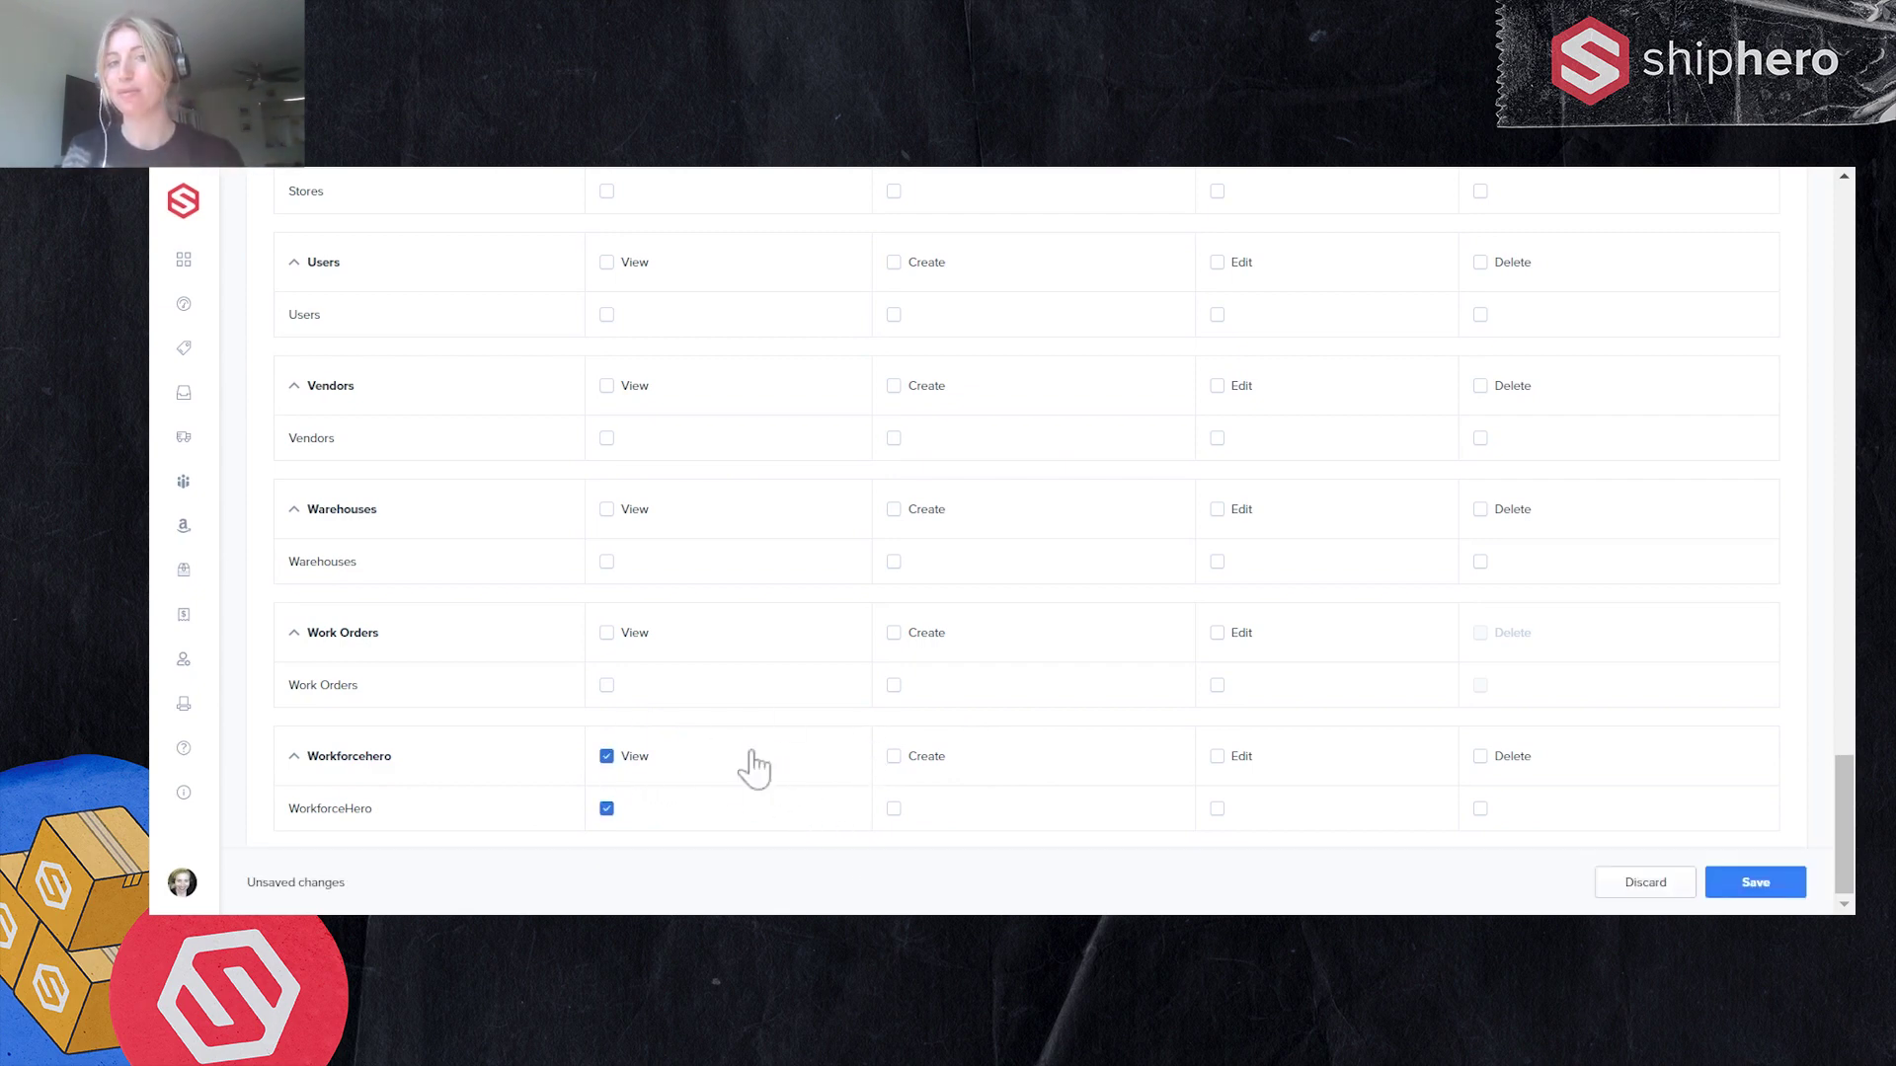
left_click(607, 757)
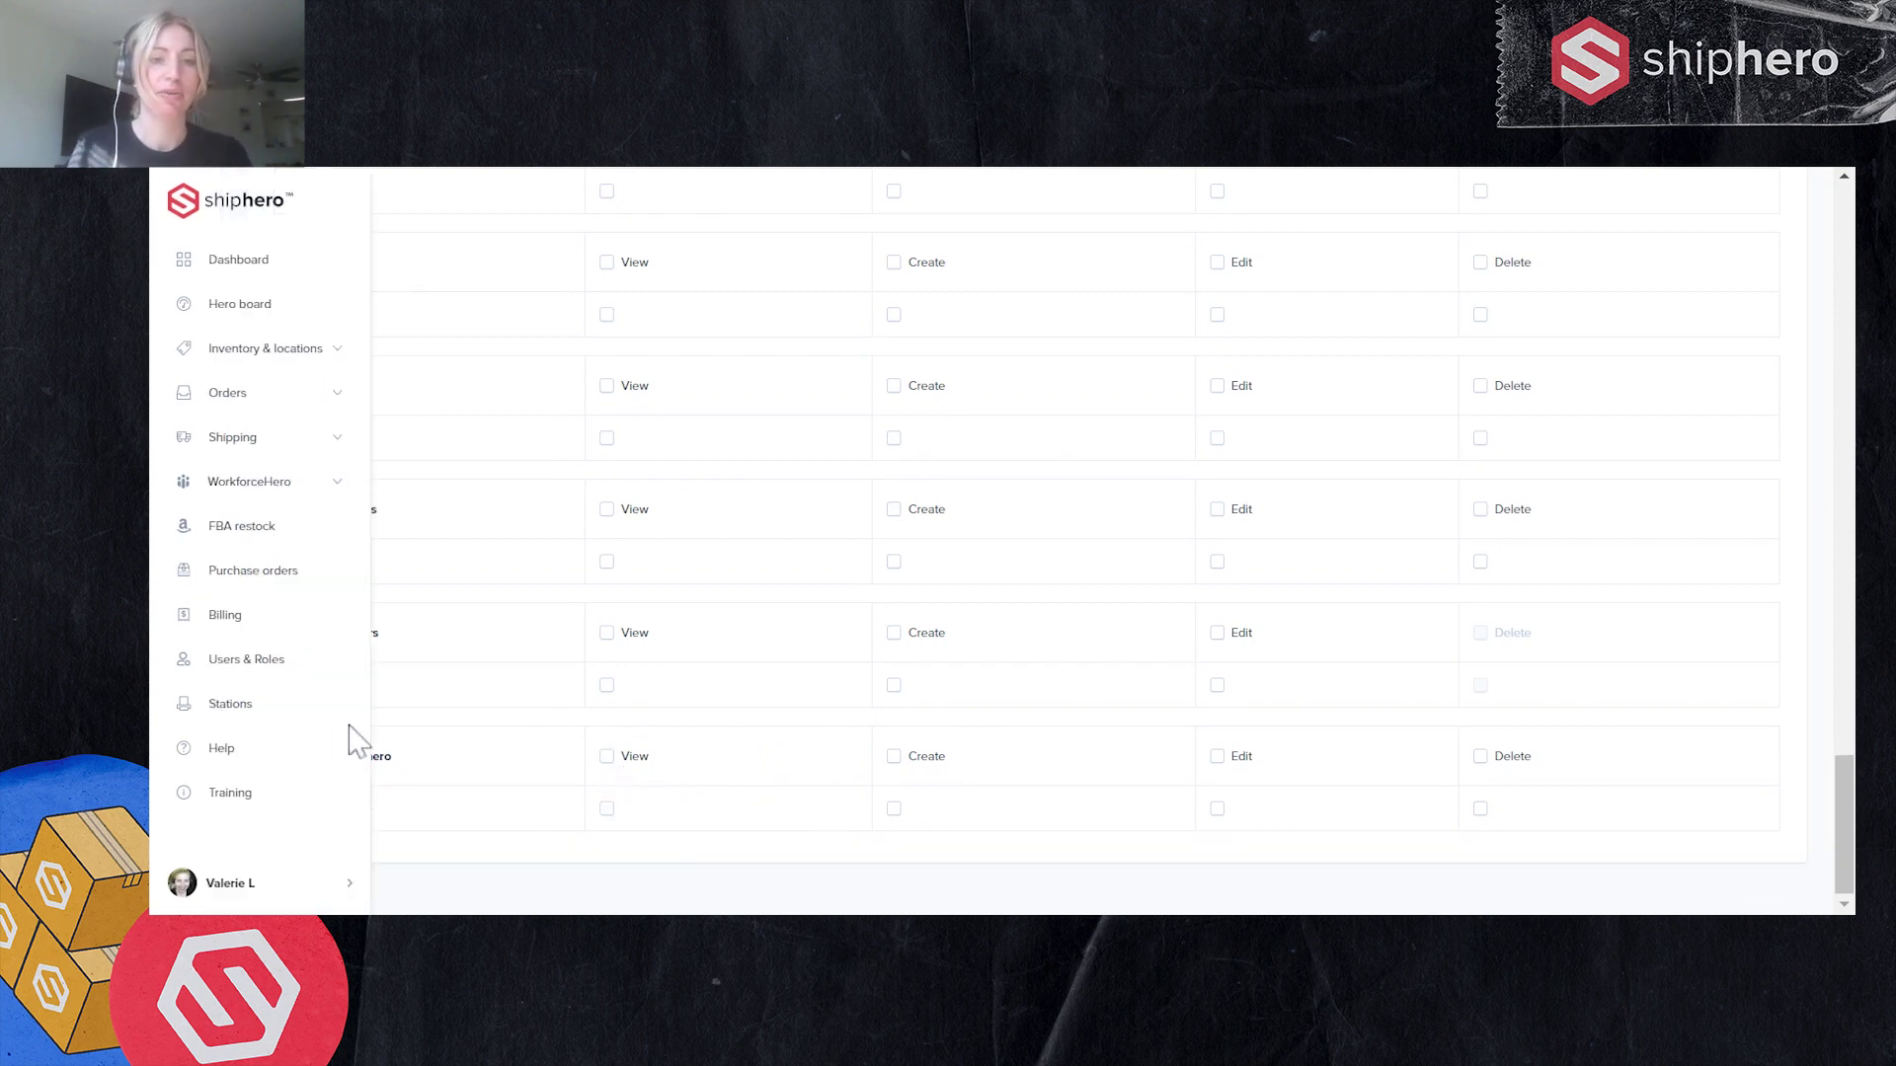
Open the account settings and display the WorkforceHero warnings section
mouse_move(203, 892)
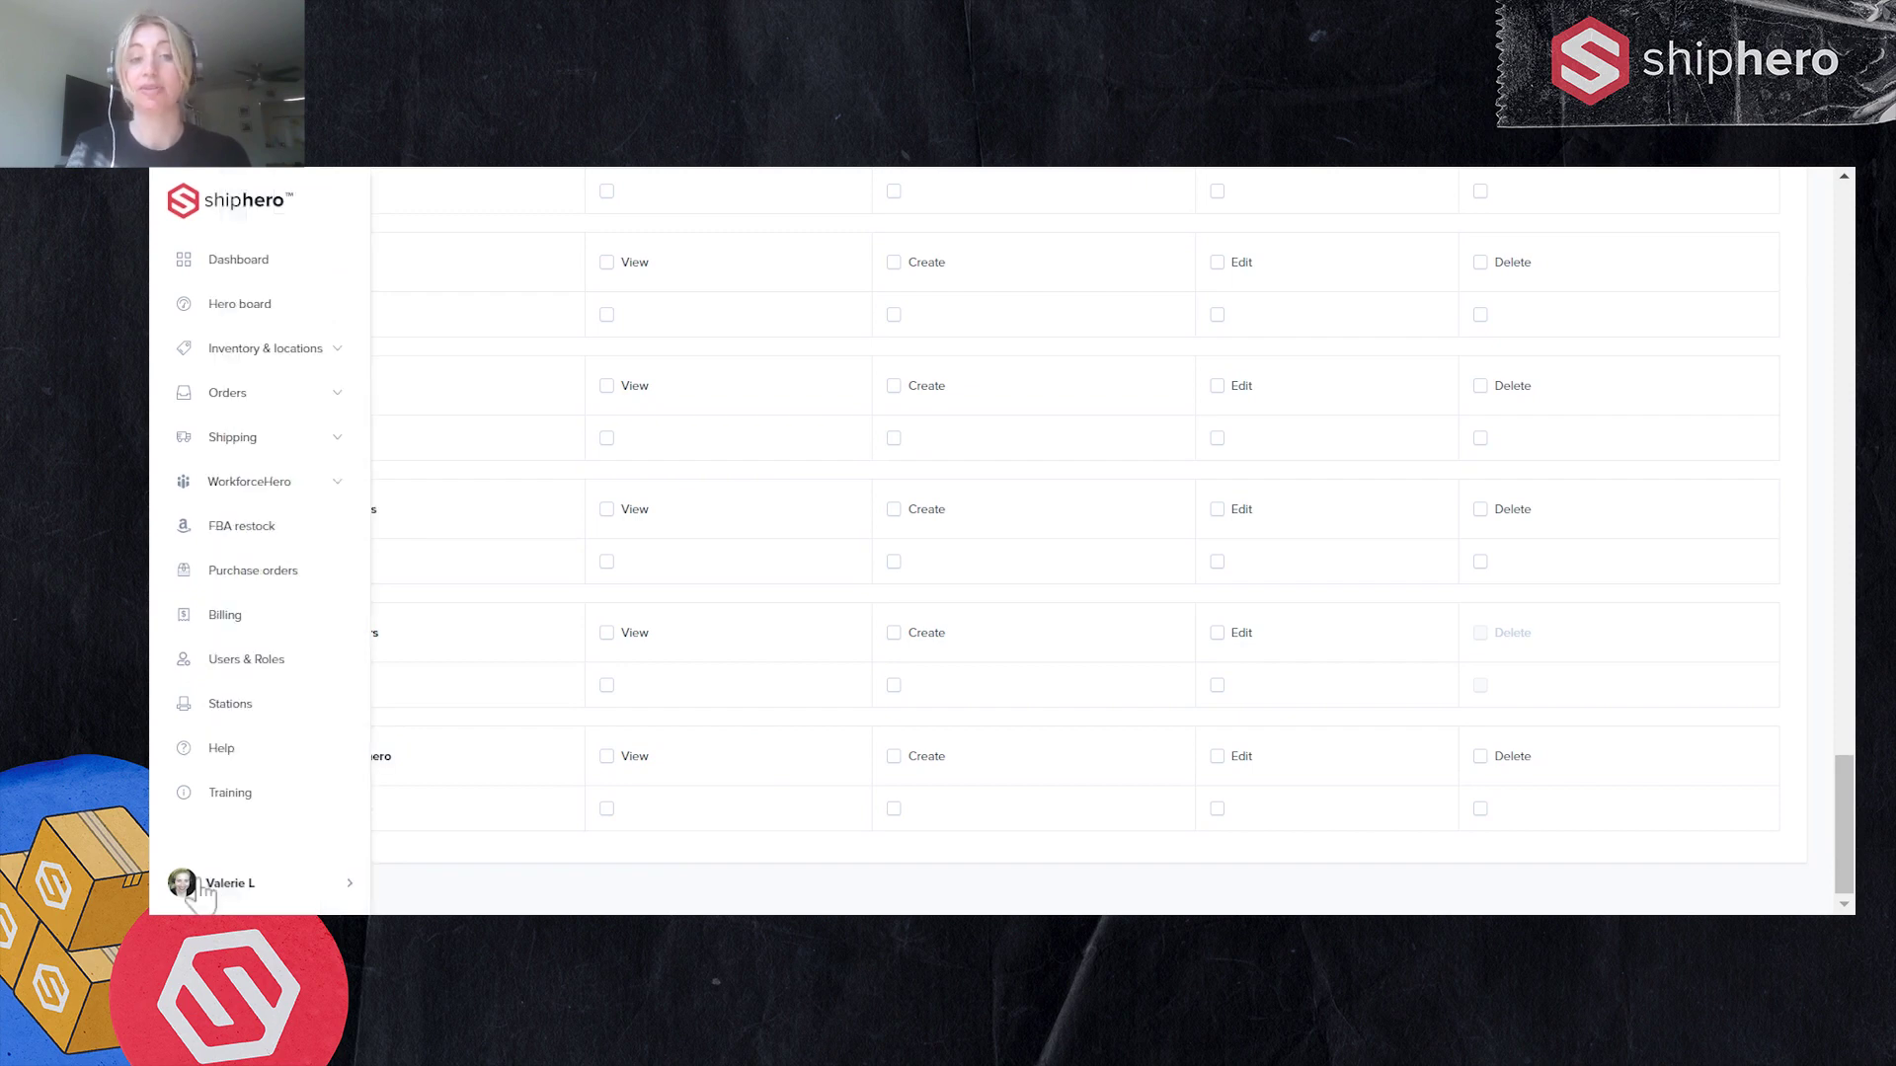
left_click(287, 895)
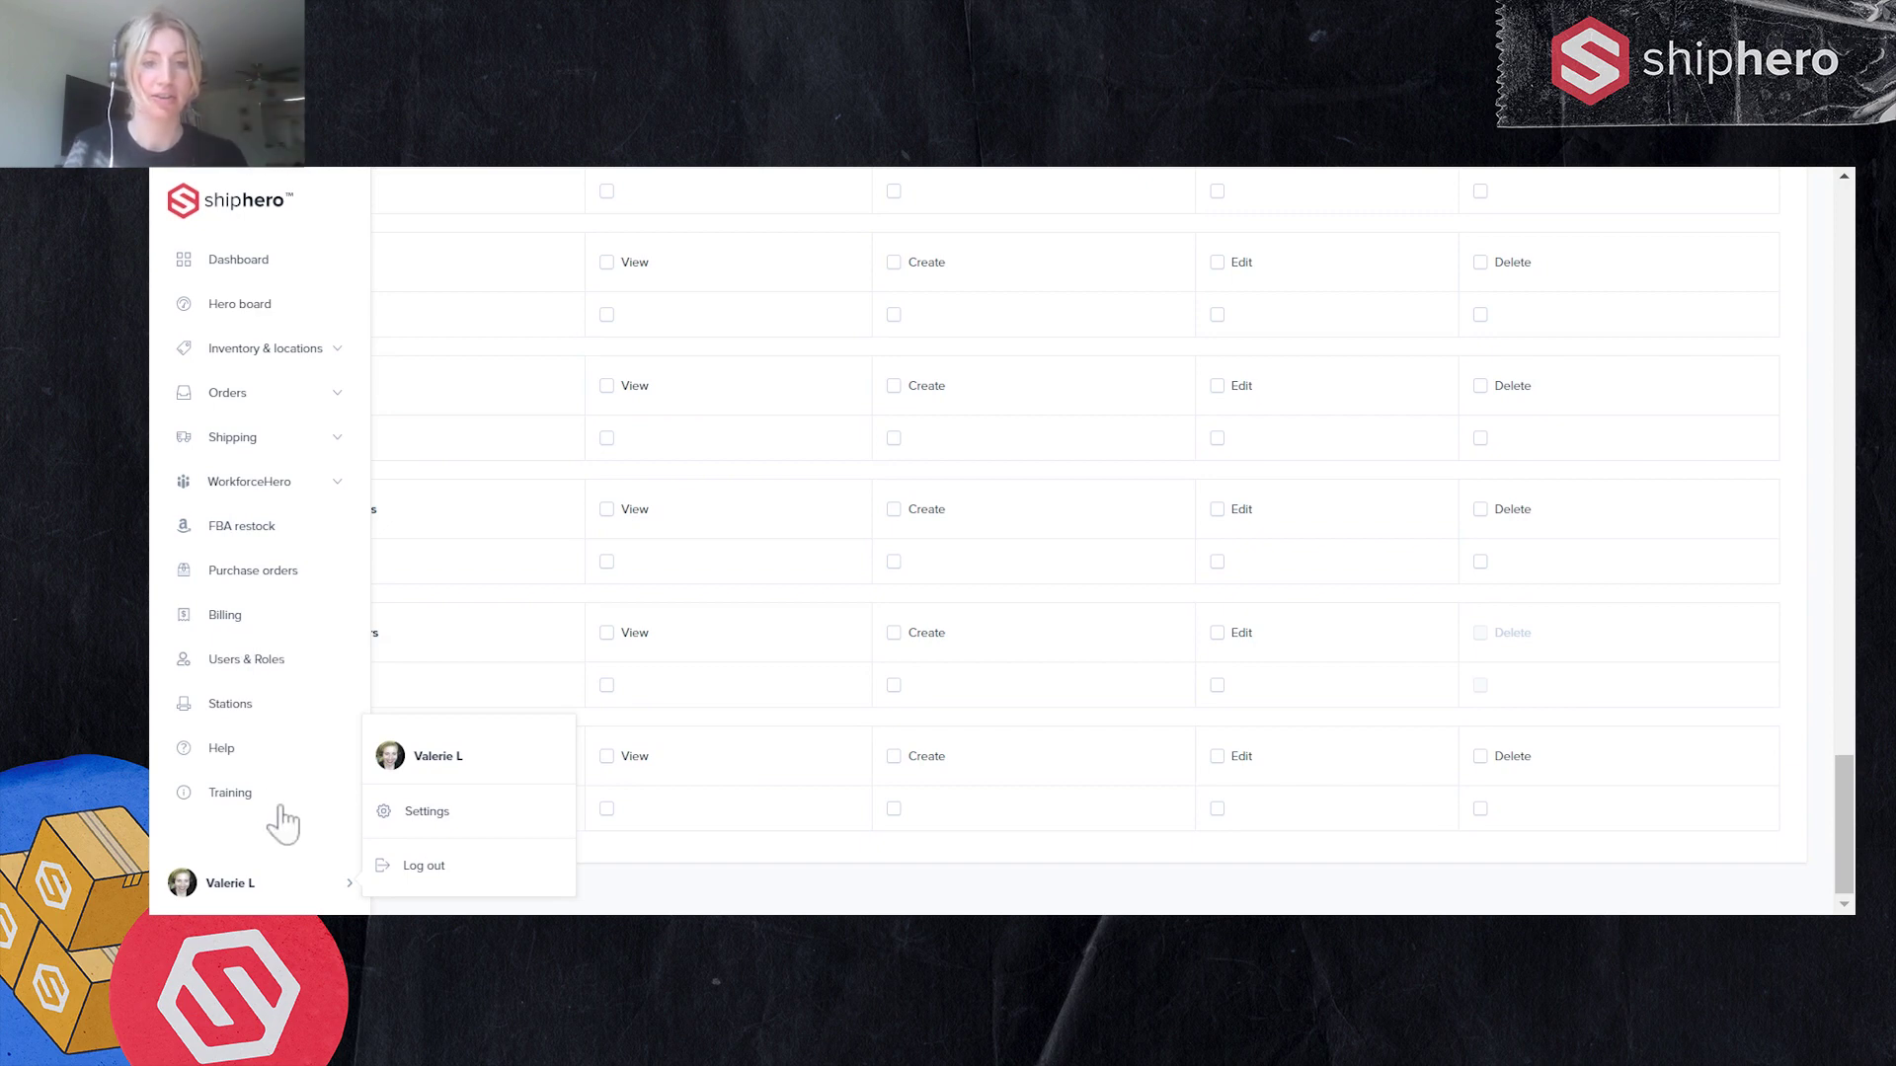
left_click(428, 818)
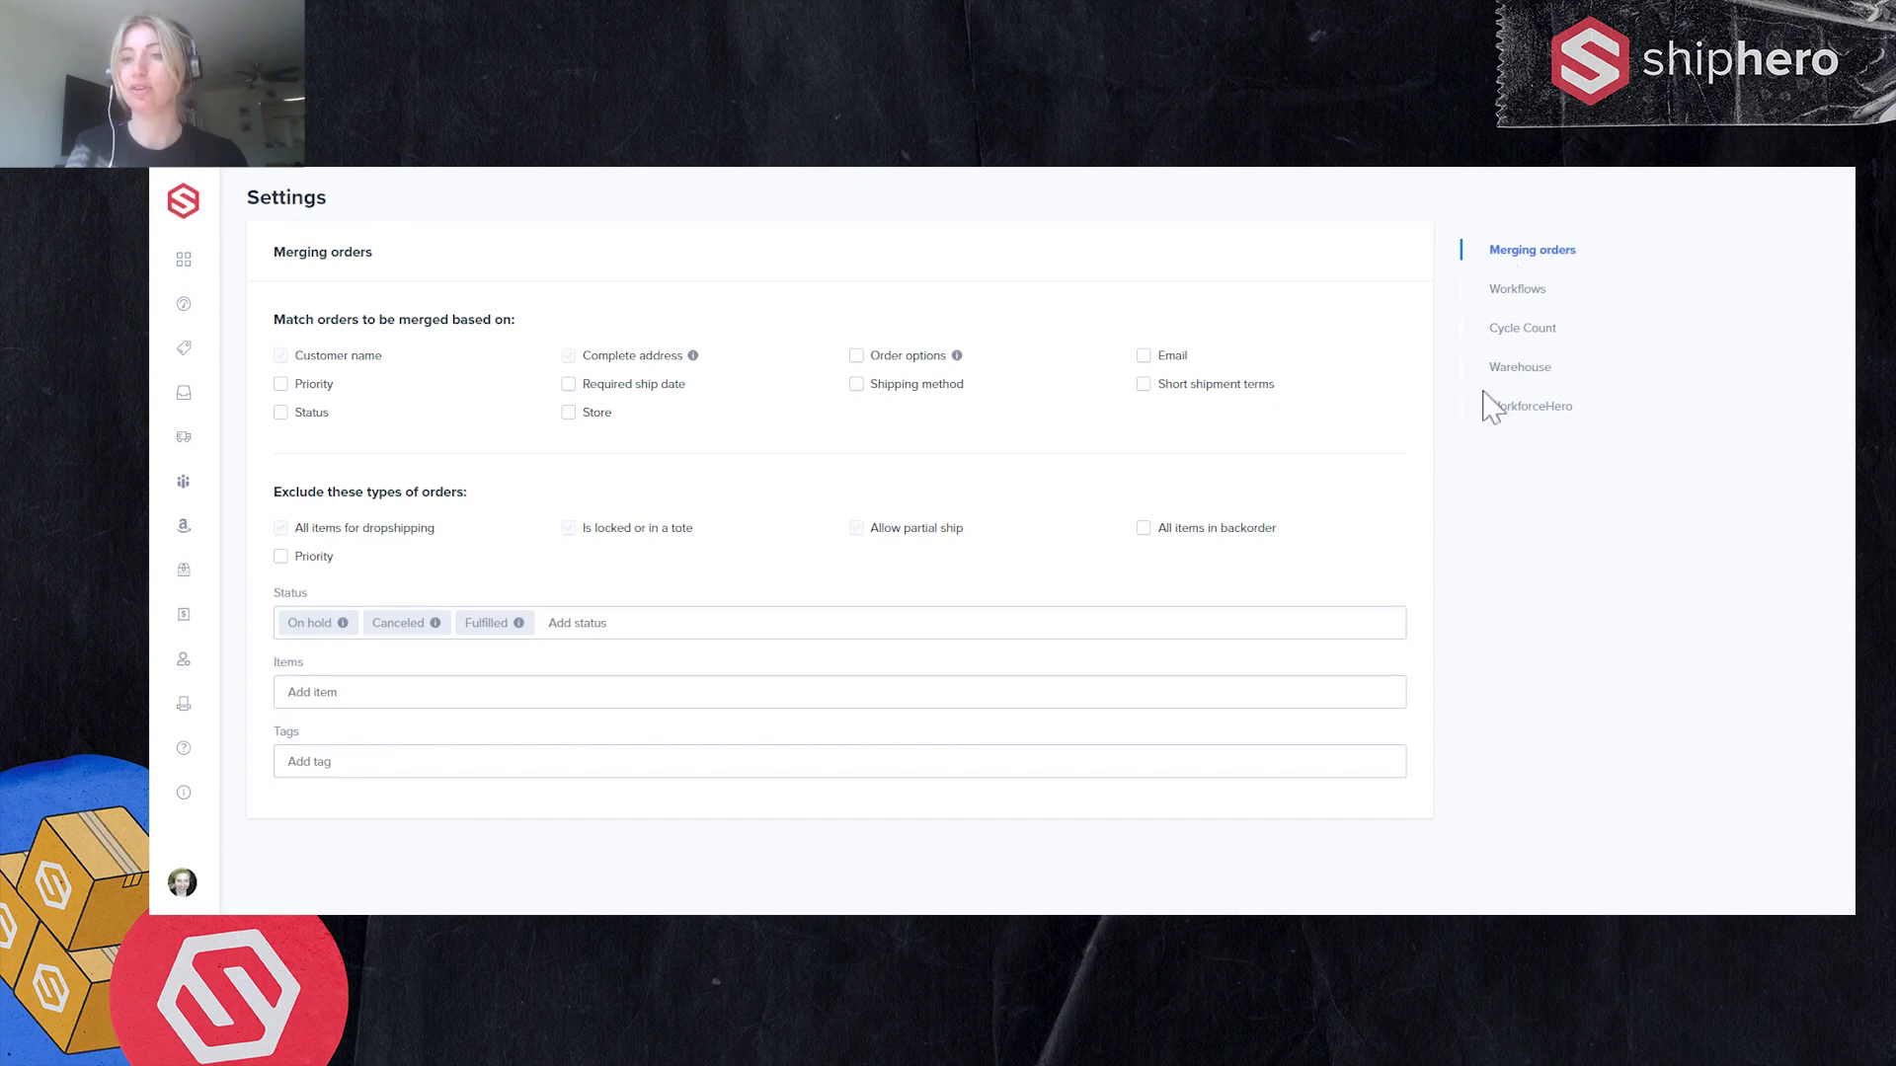
left_click(1564, 408)
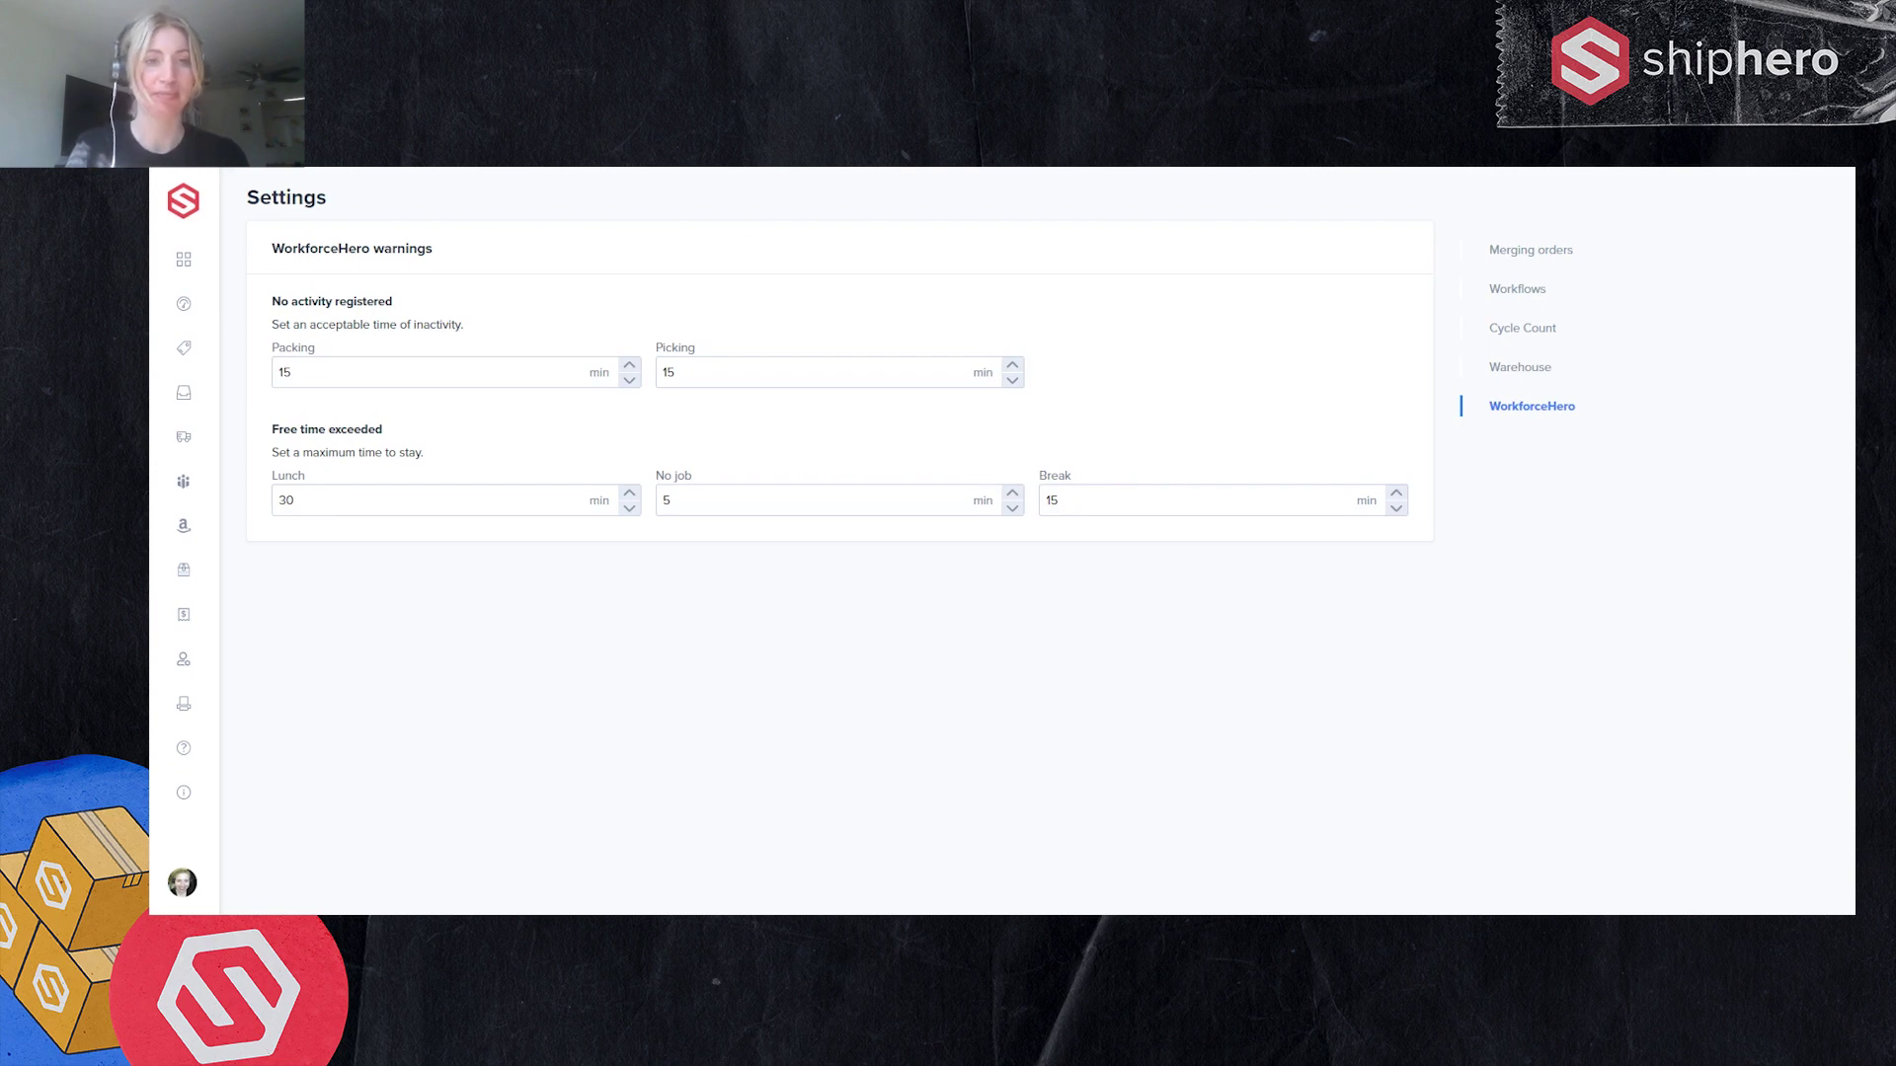
Open the WorkforceHero shifts list and expand the Early and Weekend Shift entries to view their members
mouse_move(214, 474)
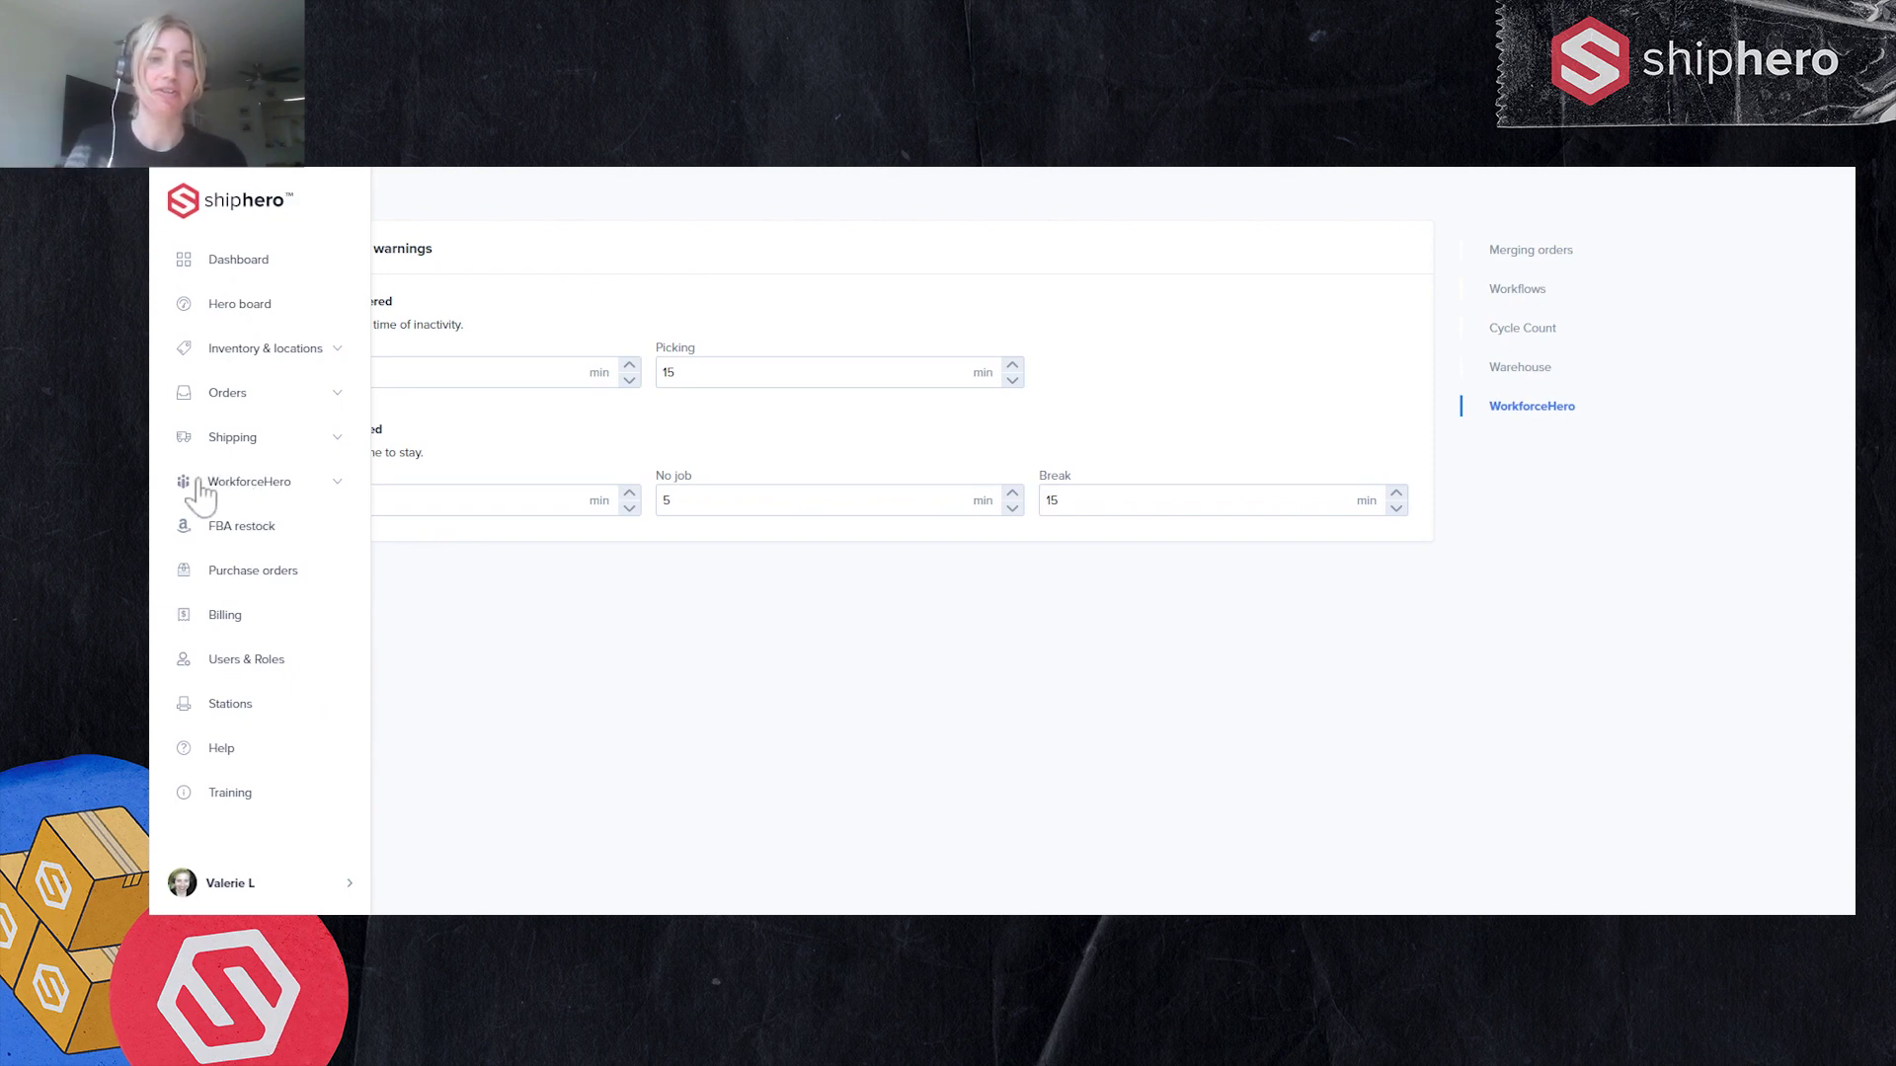
left_click(296, 488)
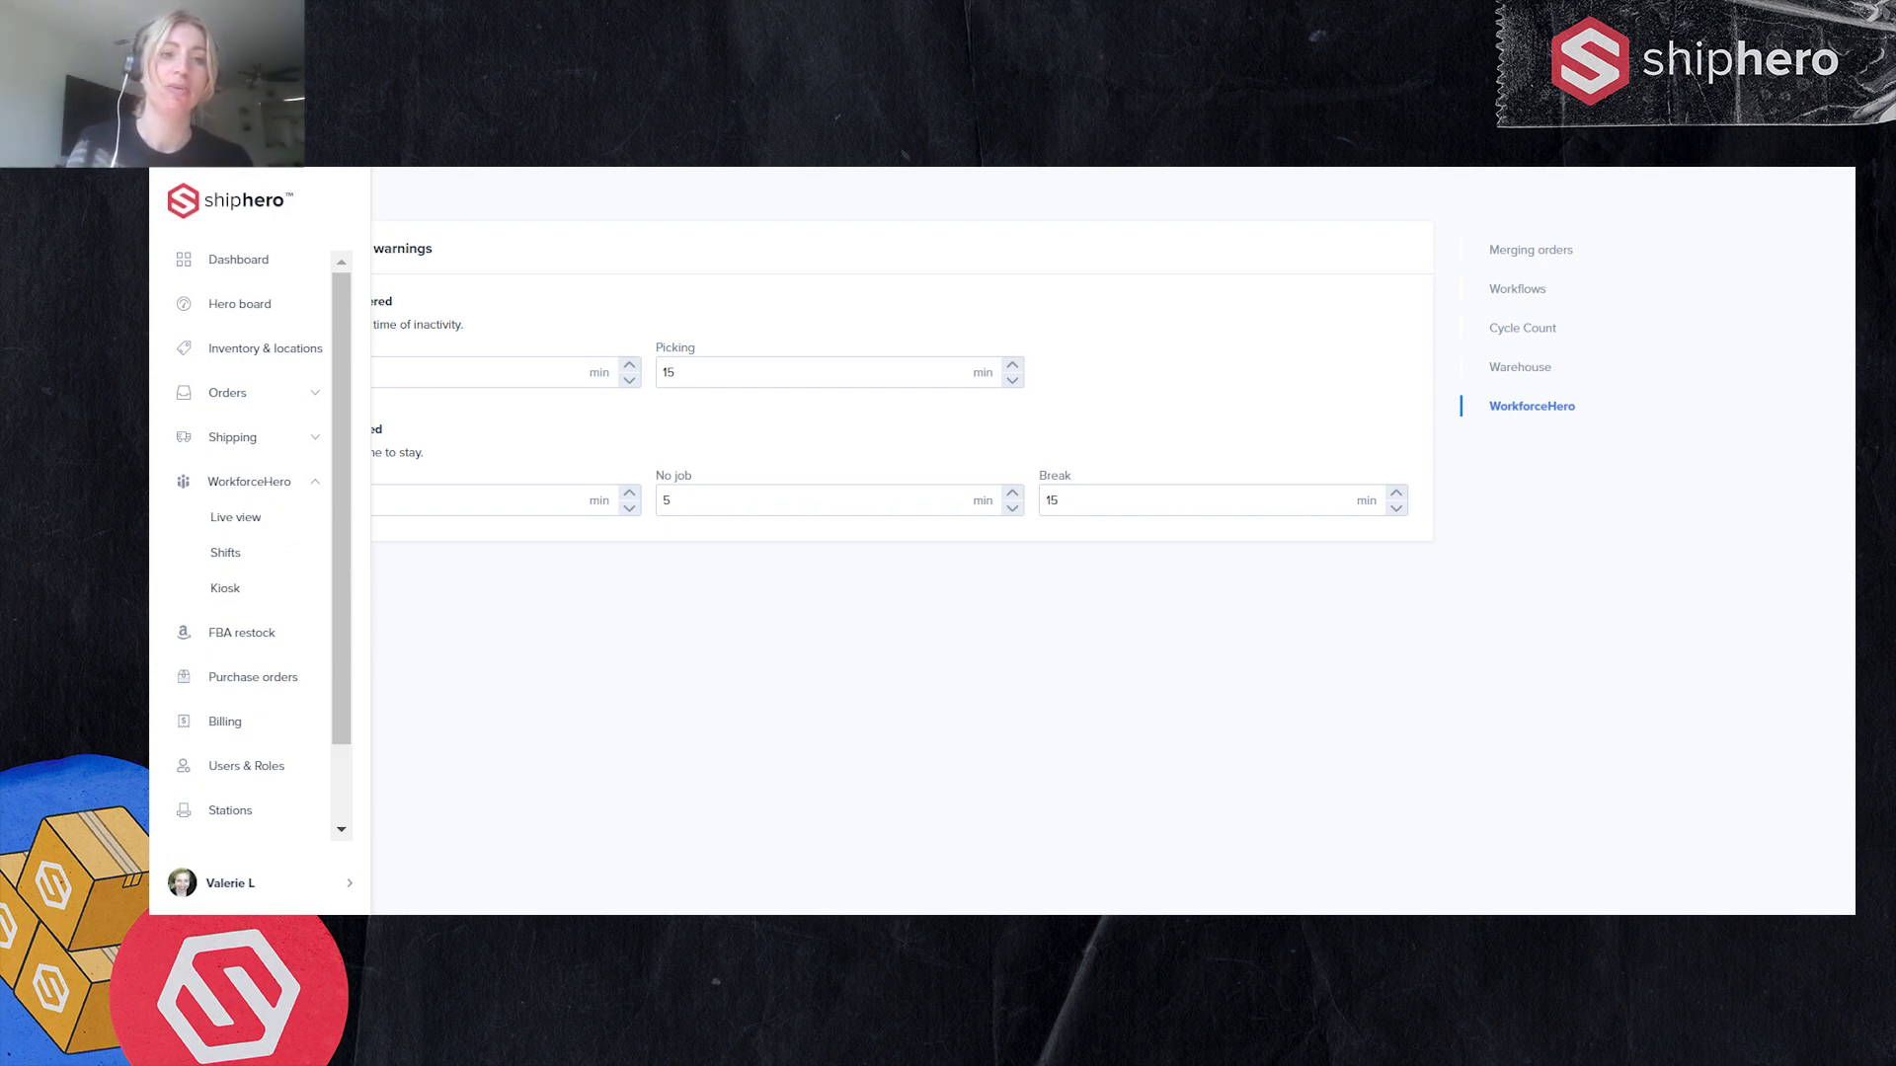
left_click(226, 554)
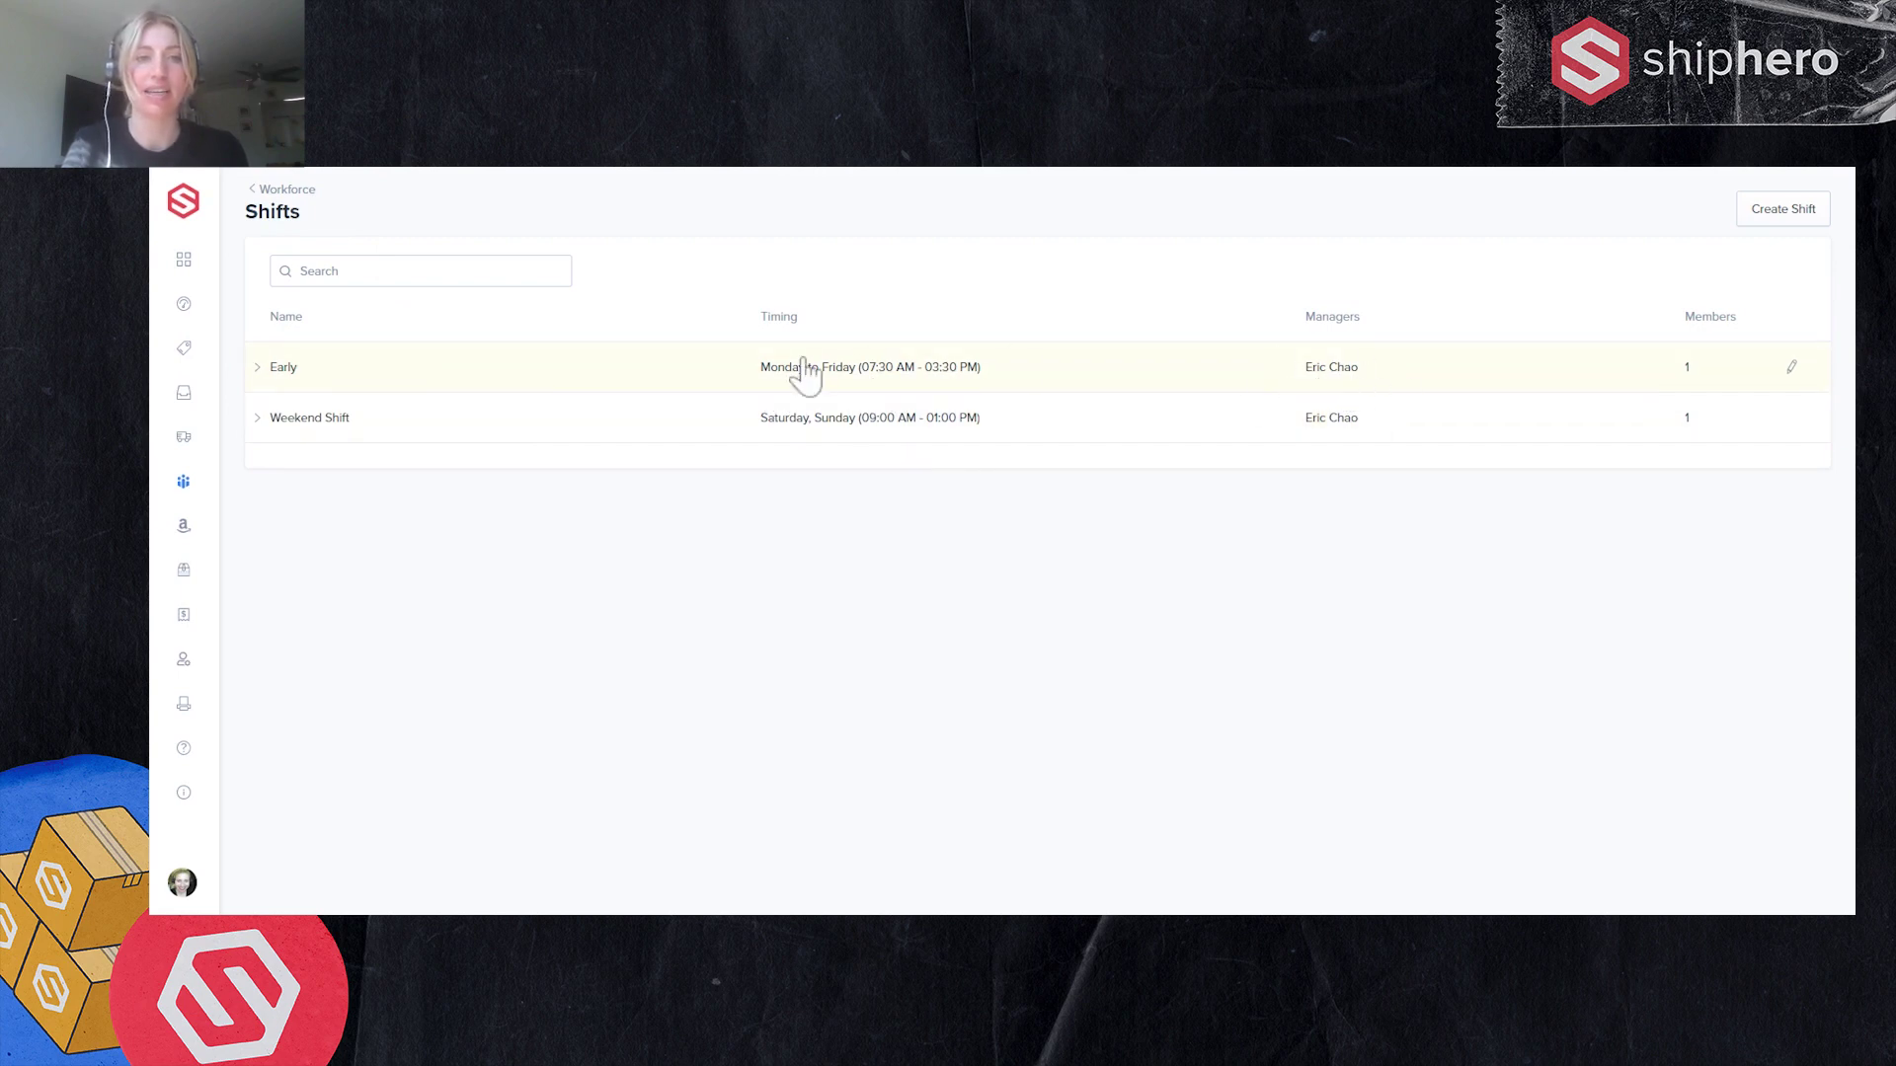
left_click(258, 370)
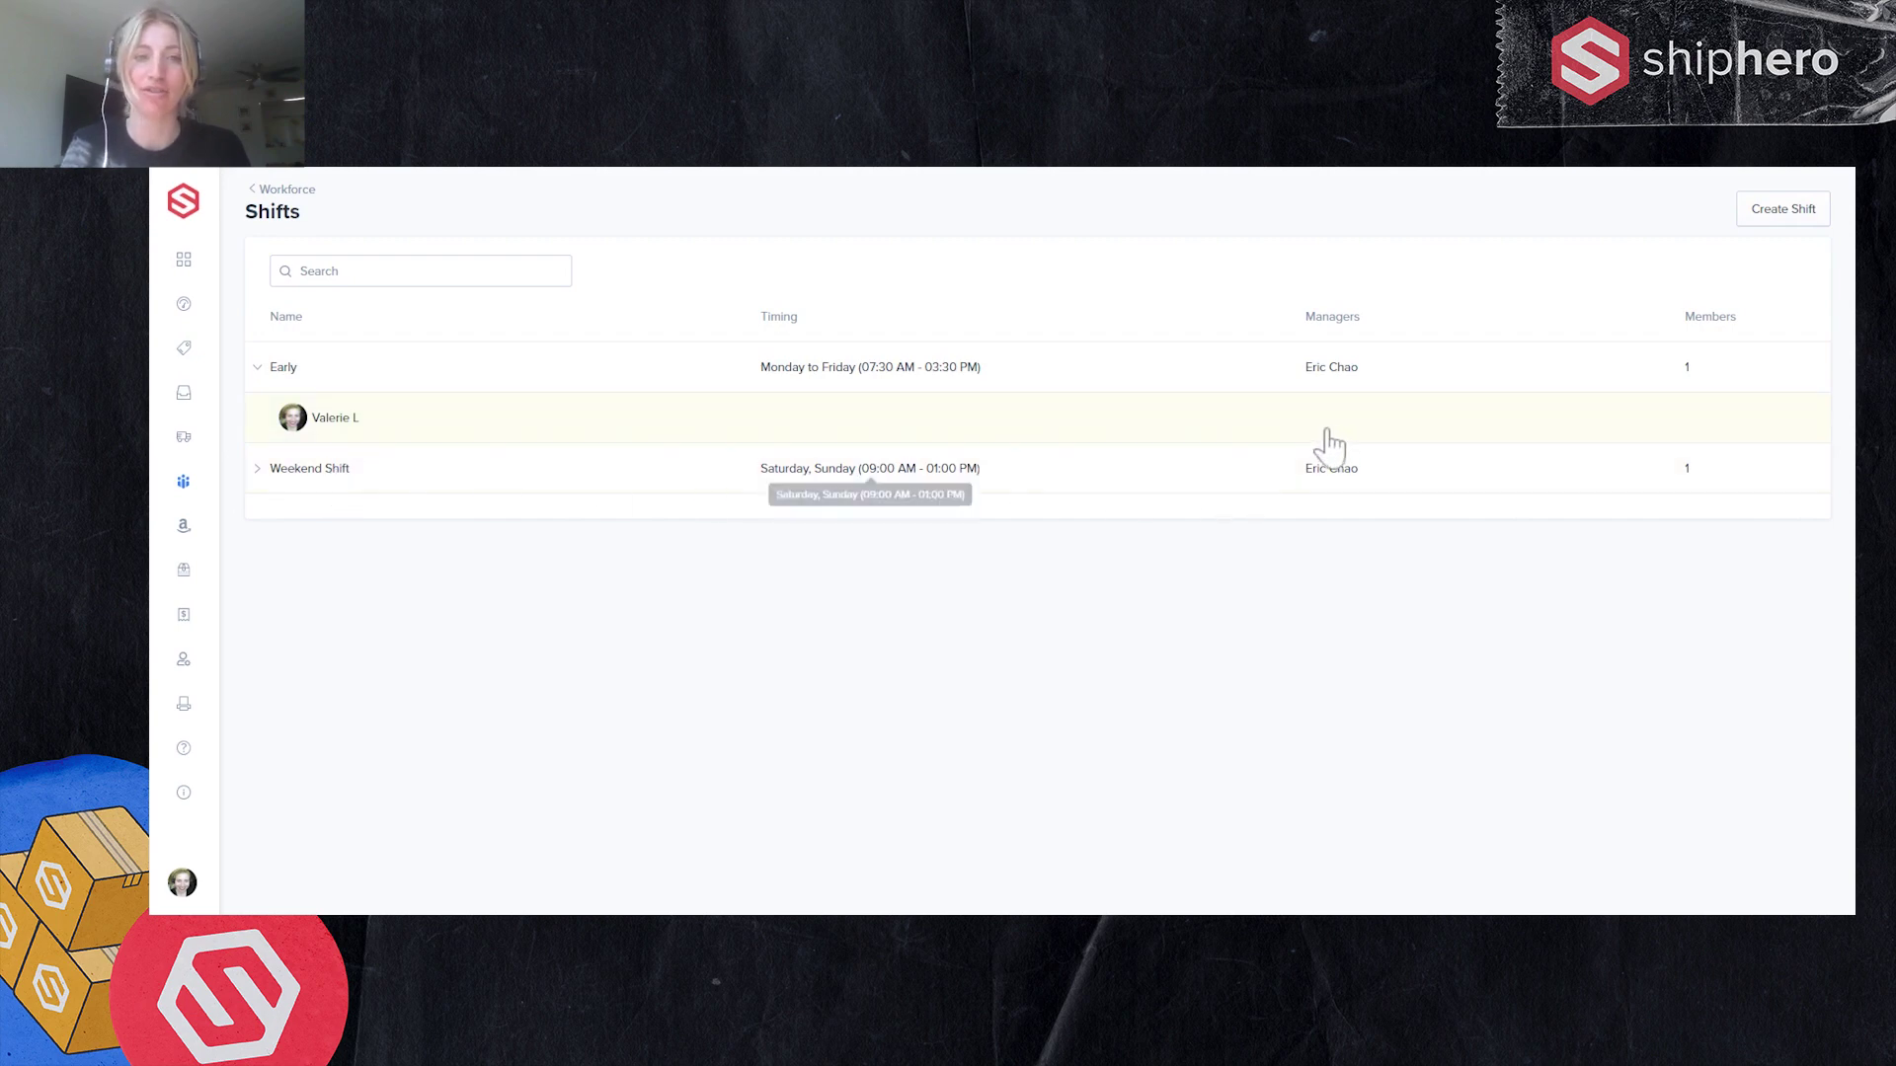
left_click(259, 470)
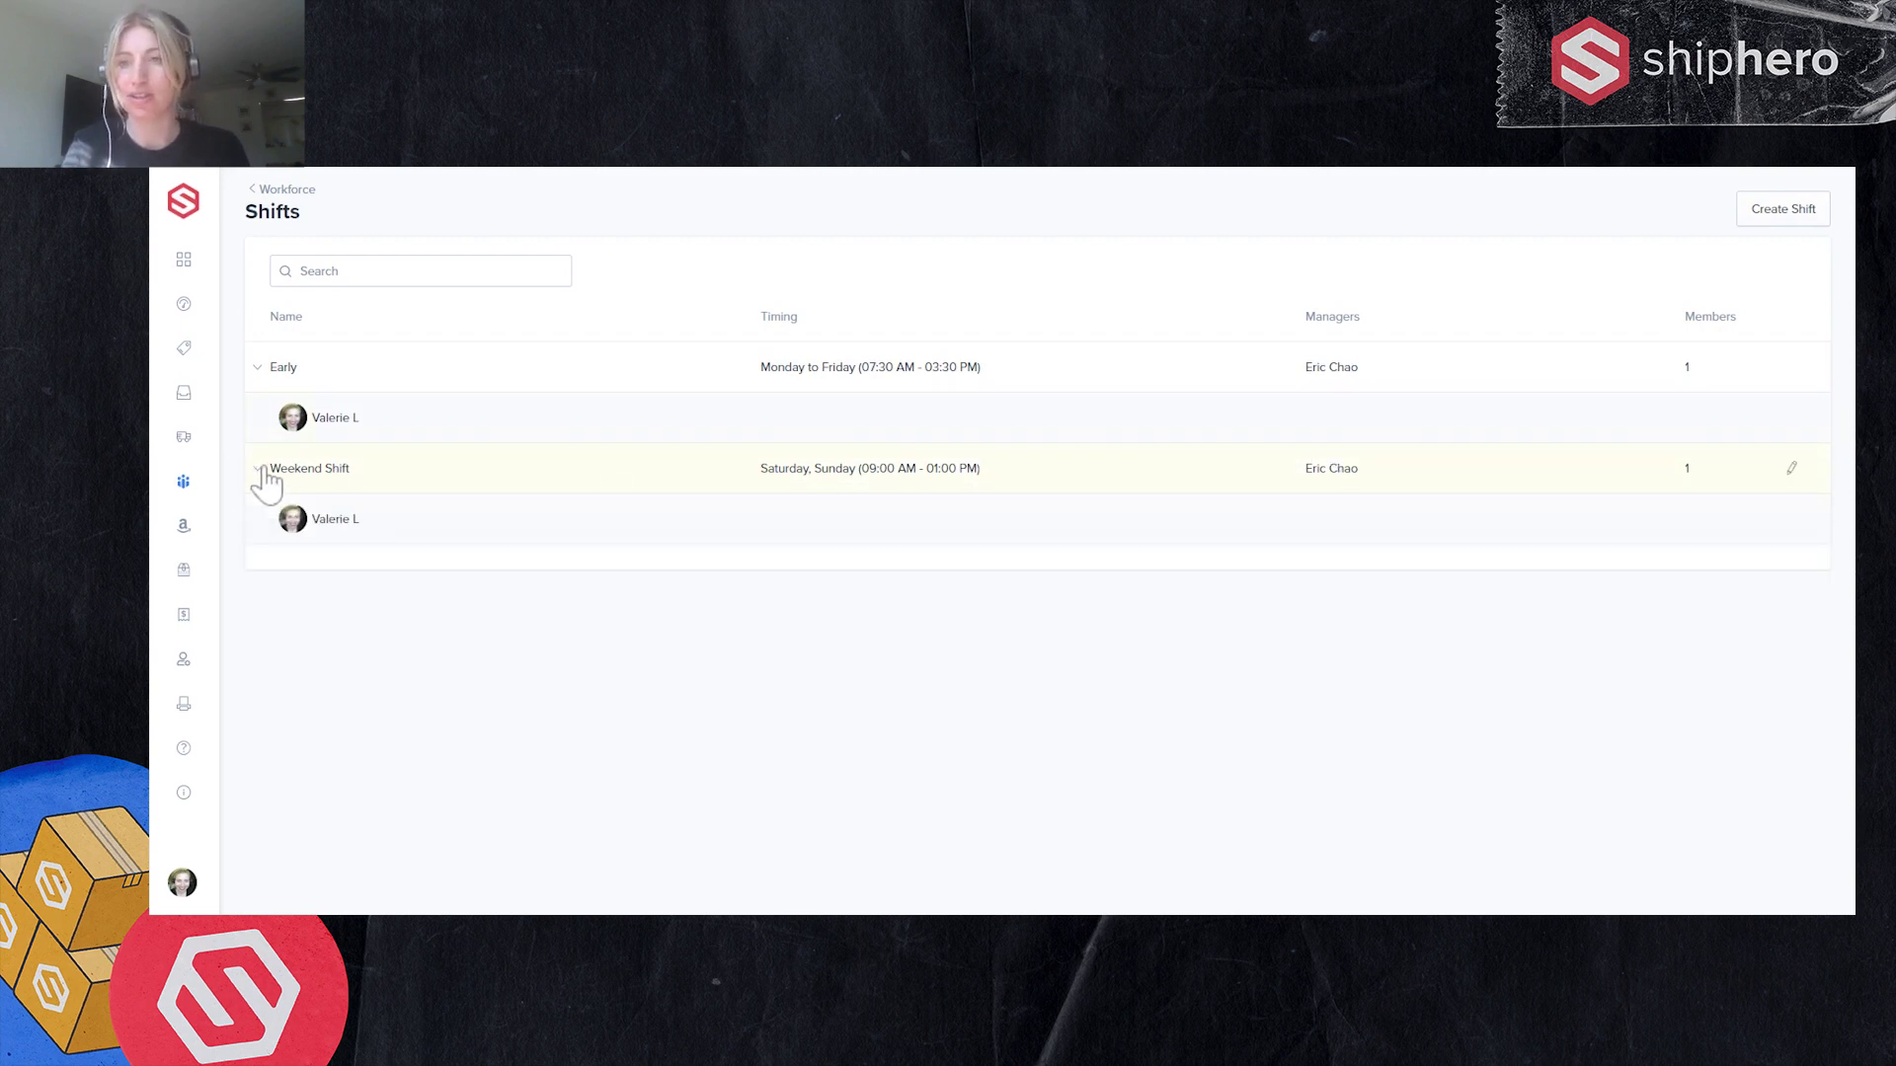
Edit the Early shift and rename it to "Shift 1", continuing to its manager assignment
left_click(1798, 370)
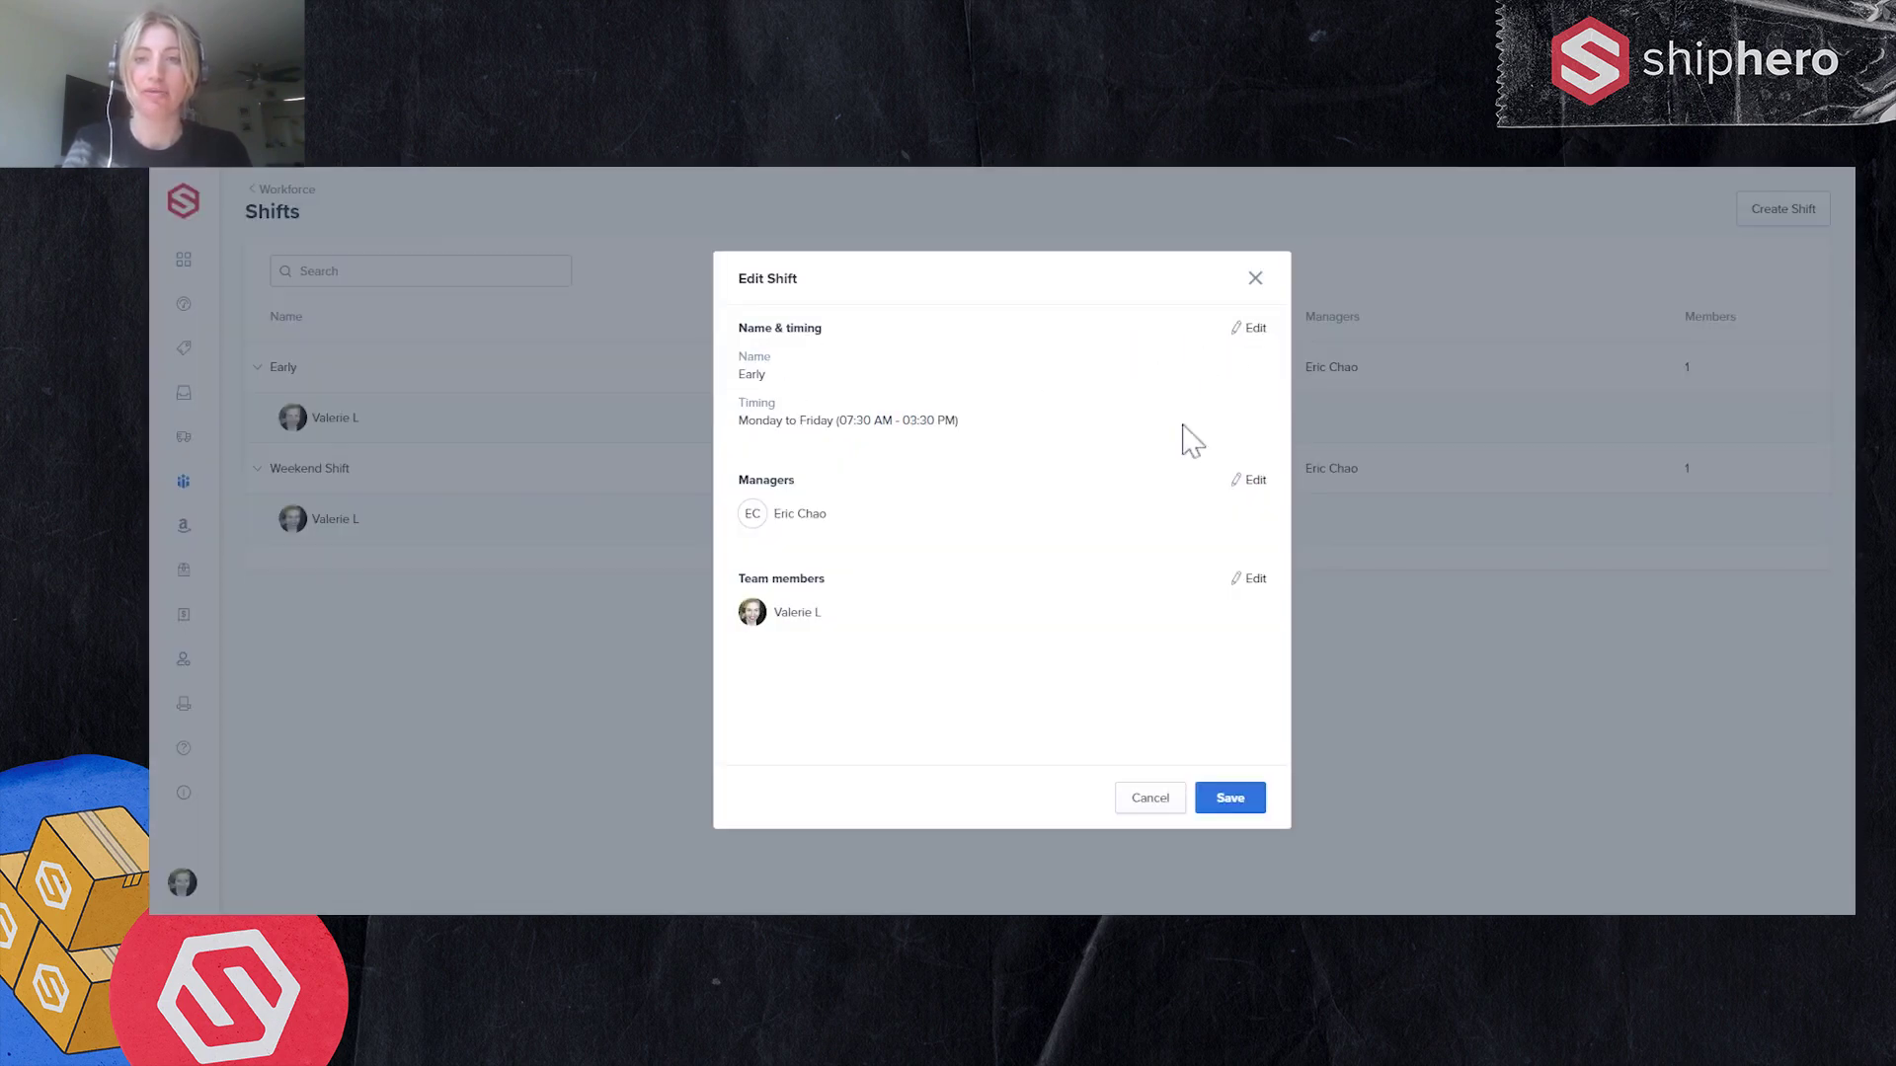
left_click(1250, 329)
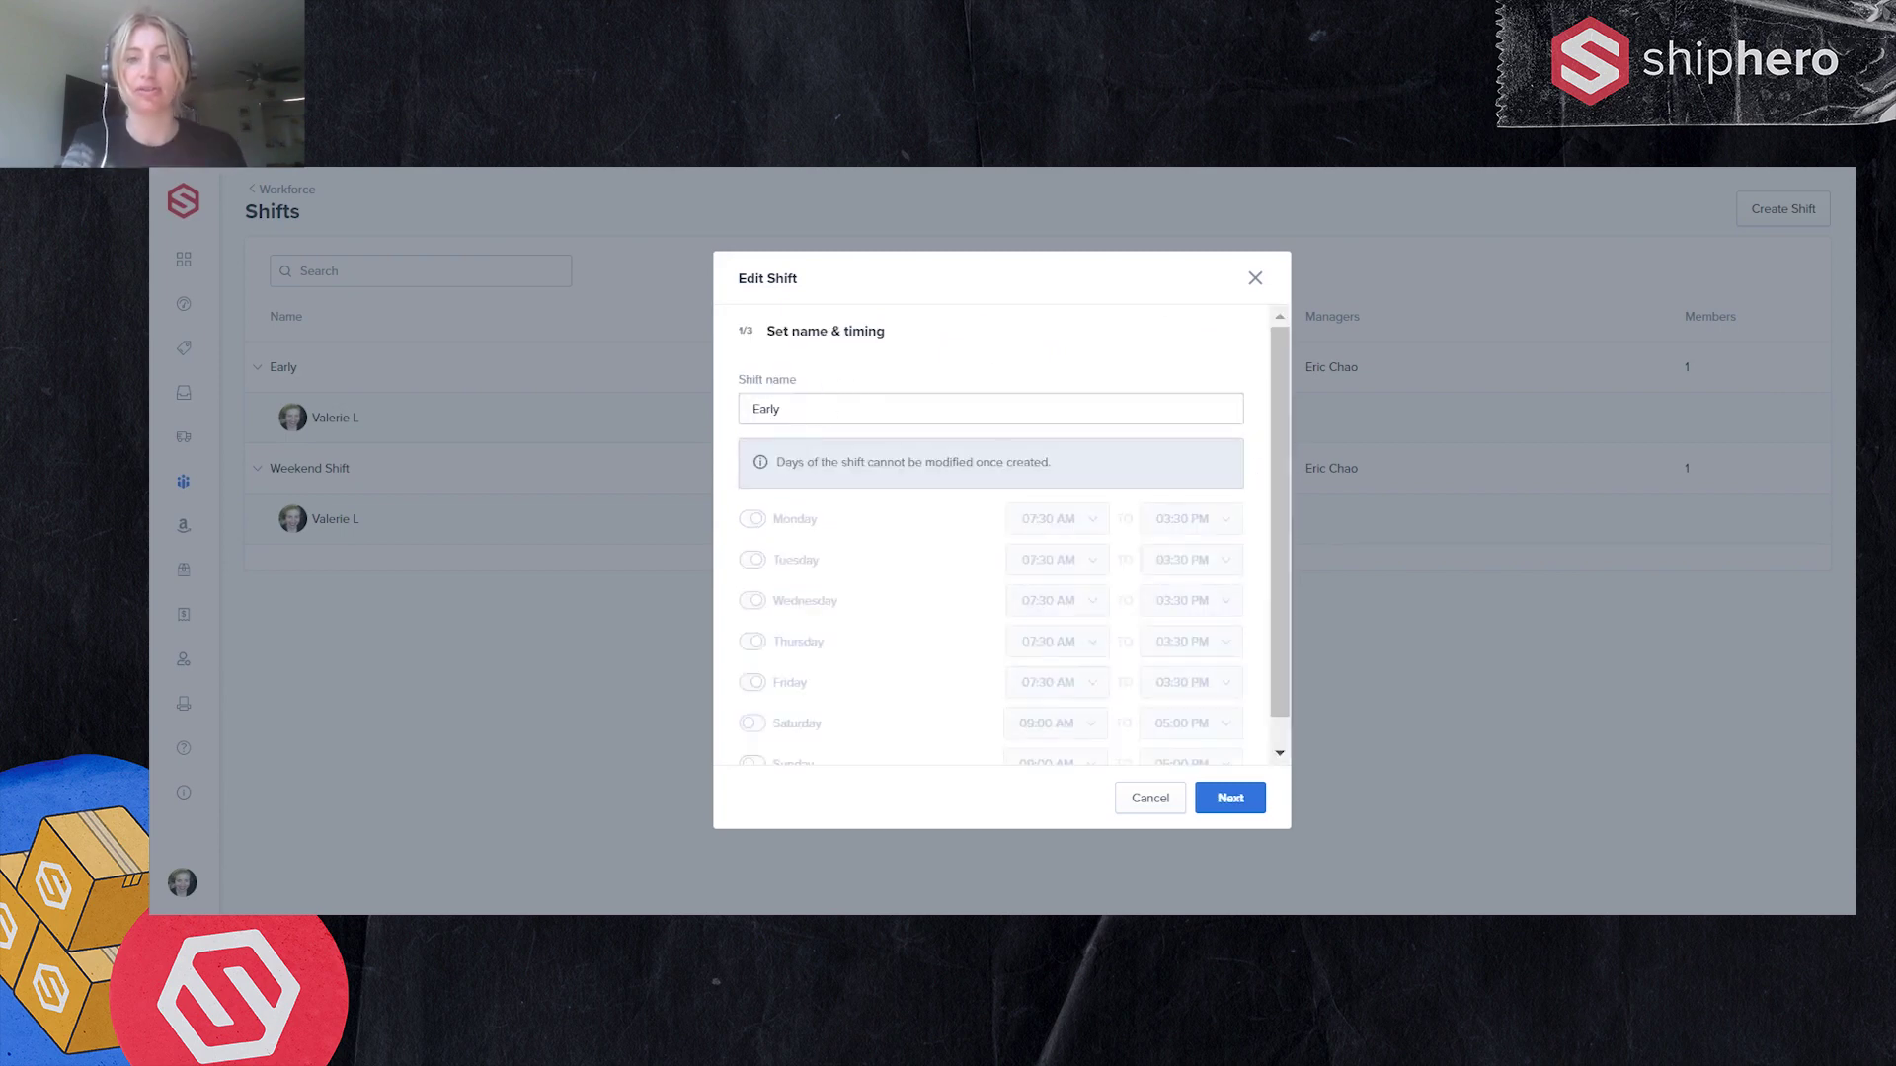
left_click(783, 408)
key("BackSpace")
key("BackSpace")
key("BackSpace")
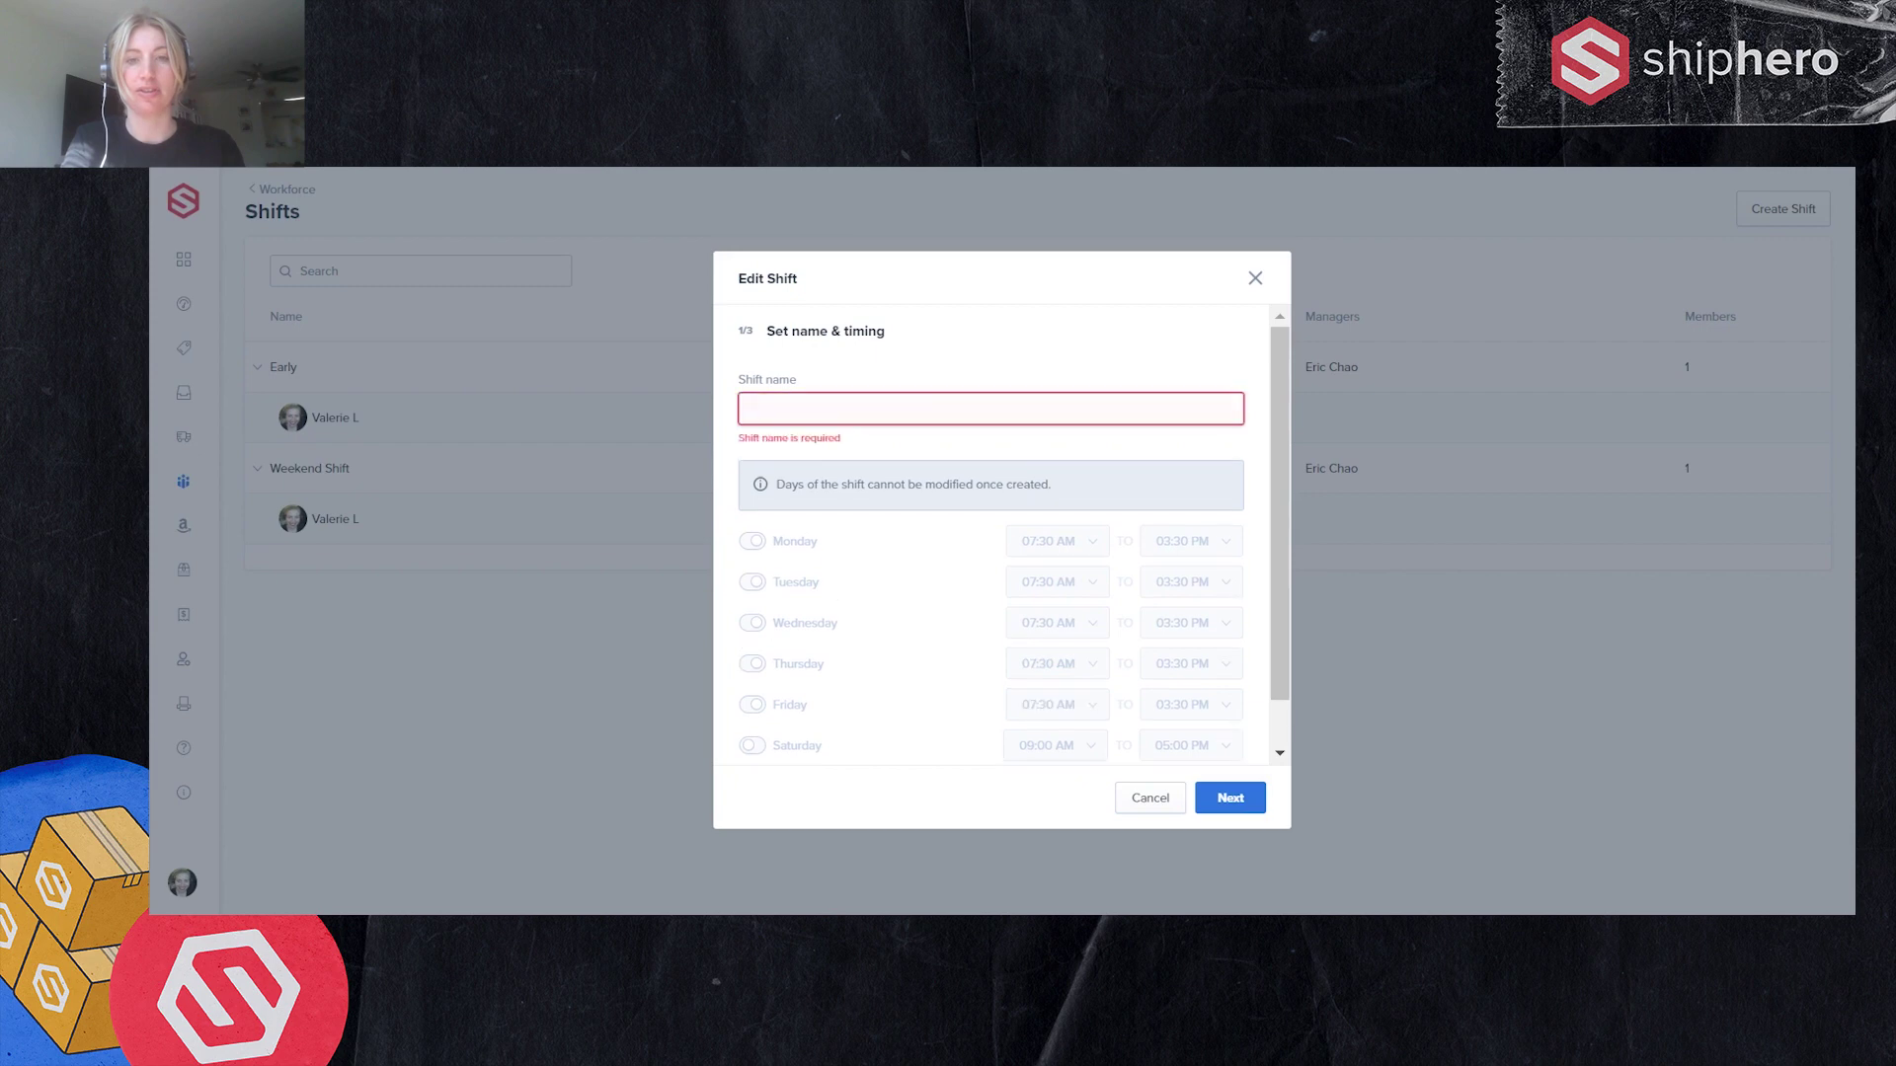
type("Sh")
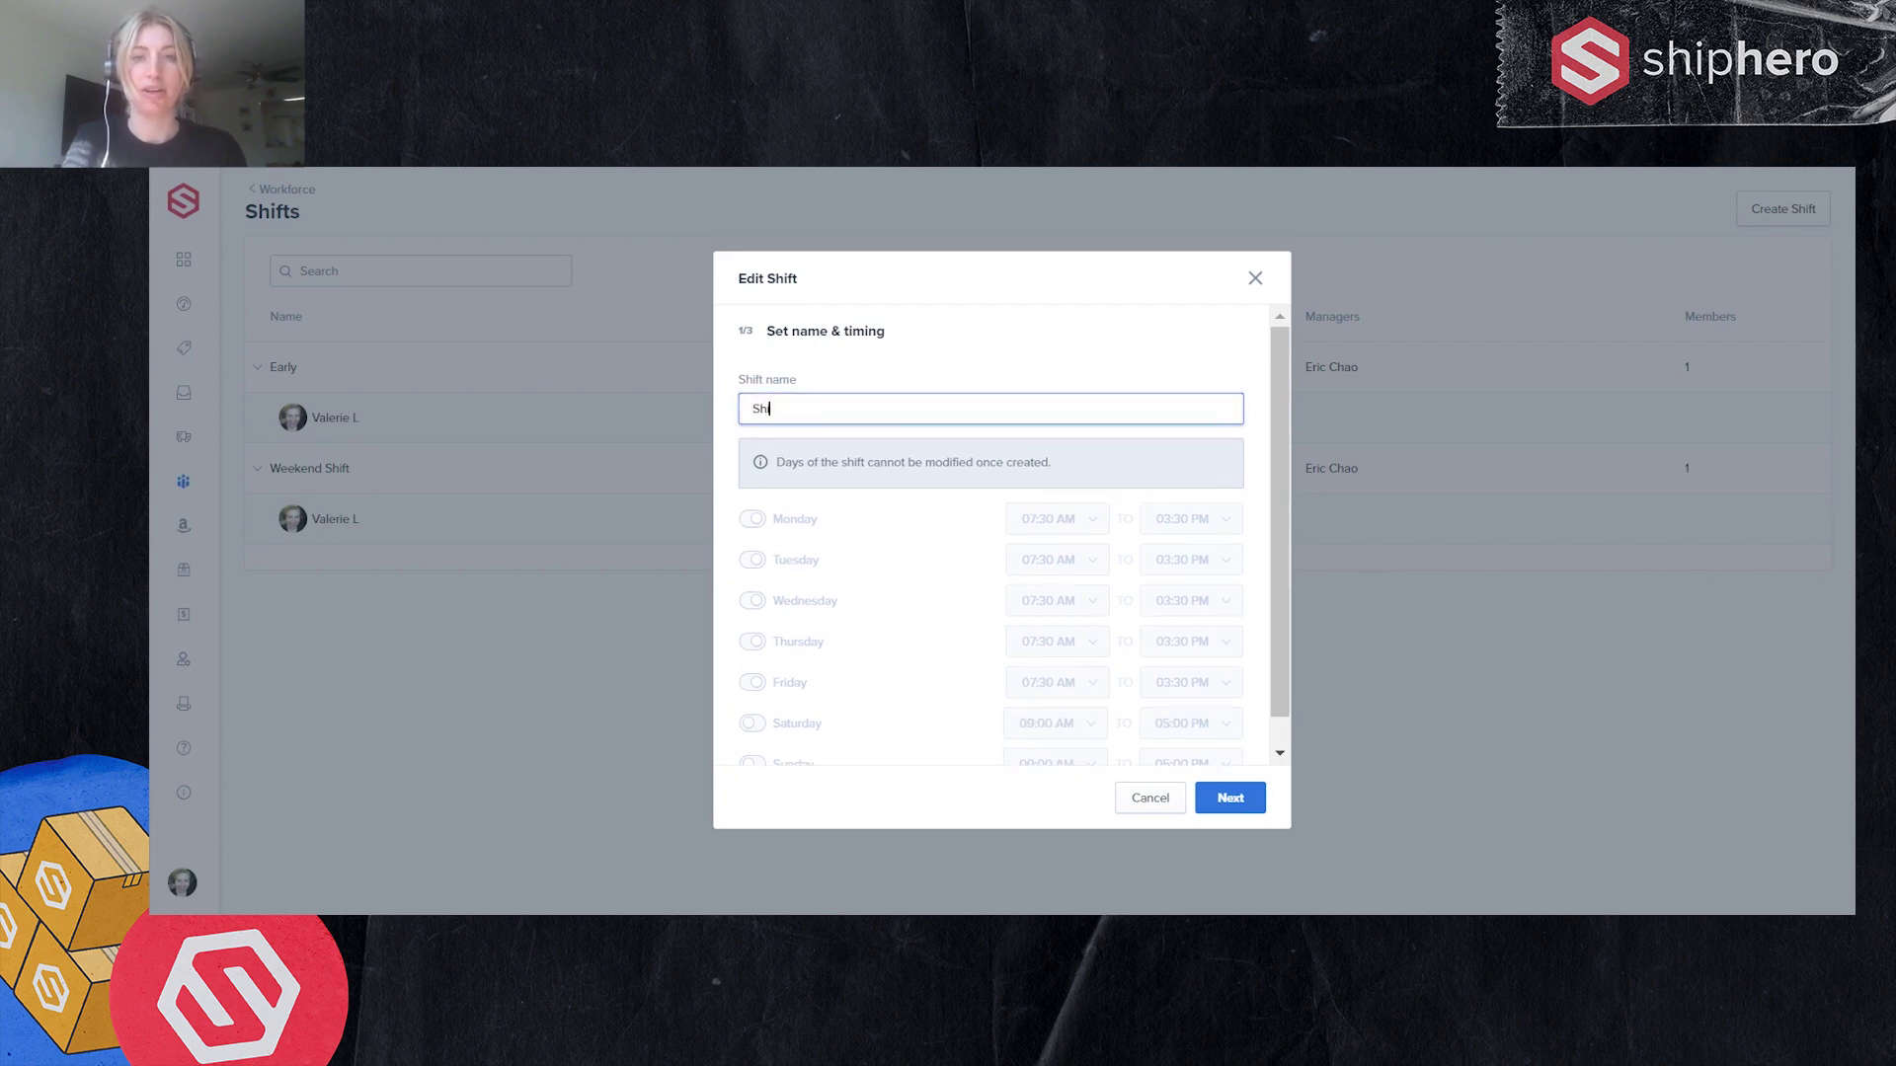
type("ift 1")
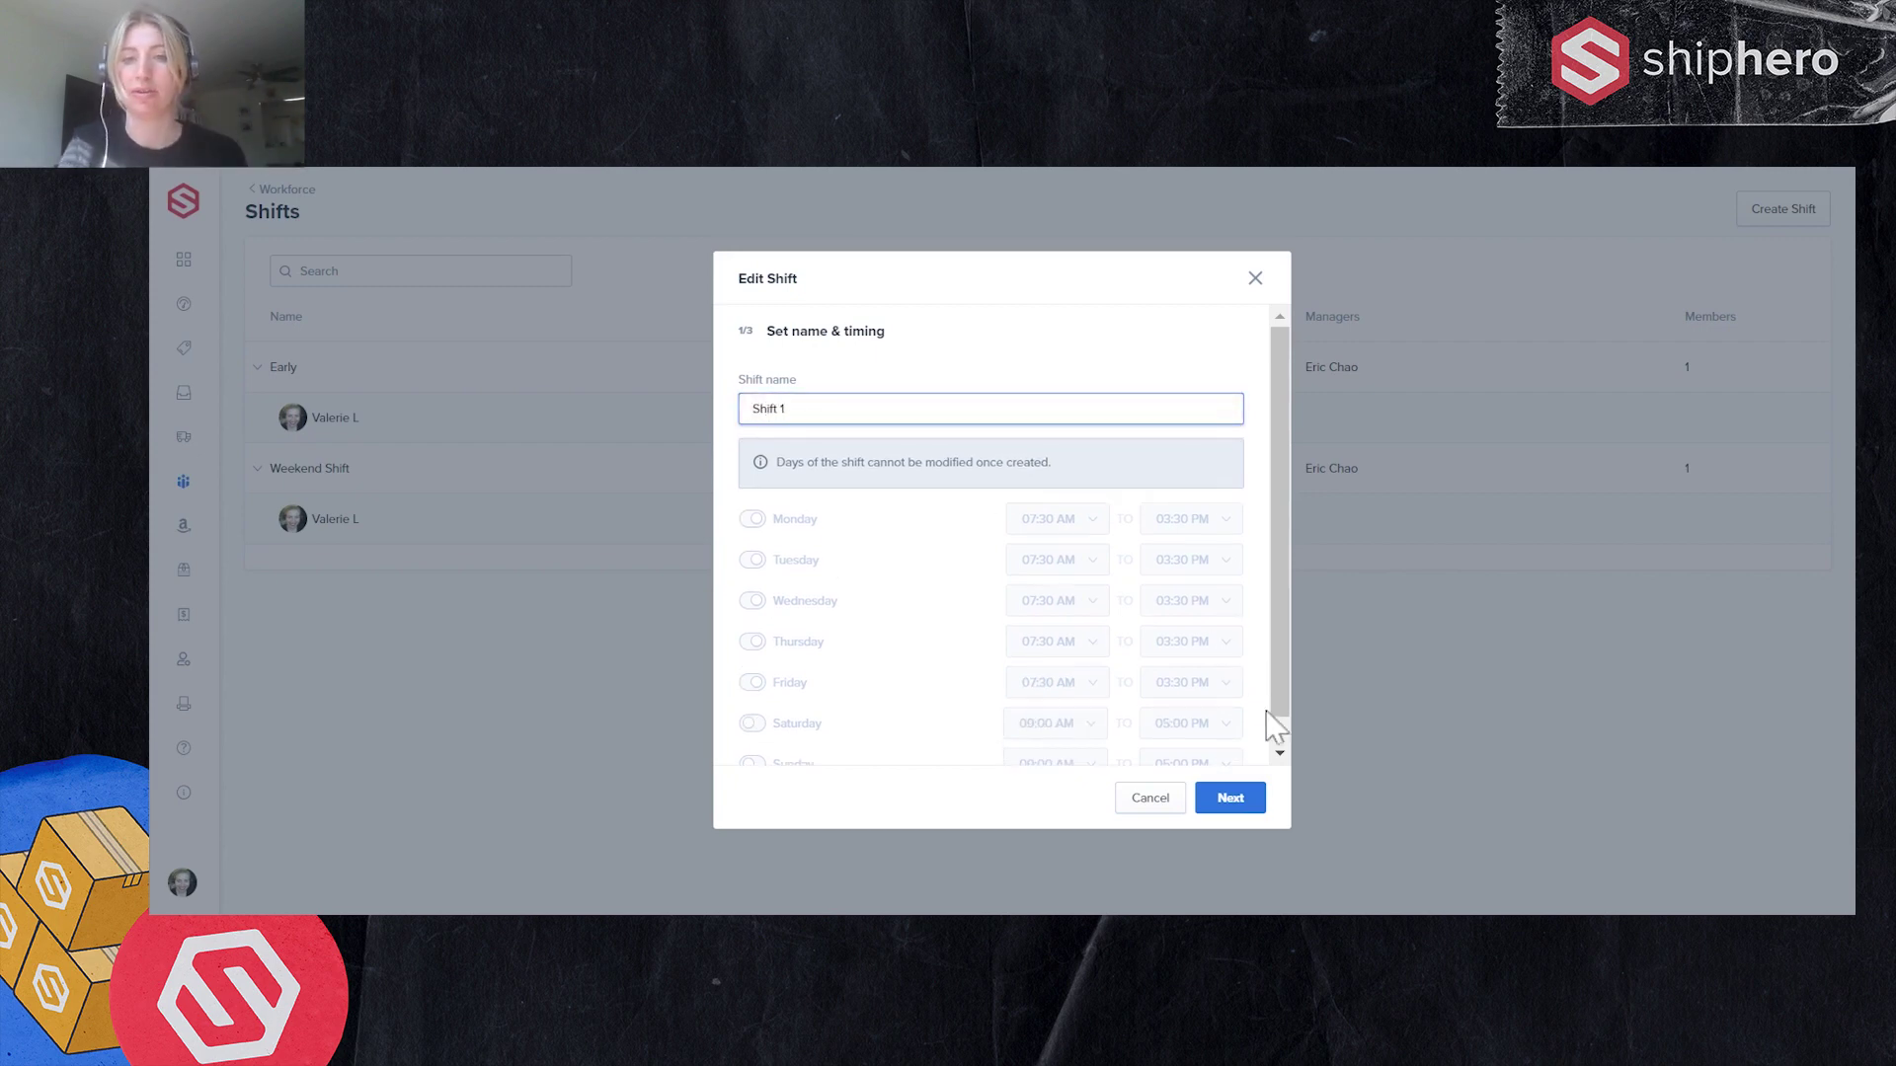
left_click(1247, 780)
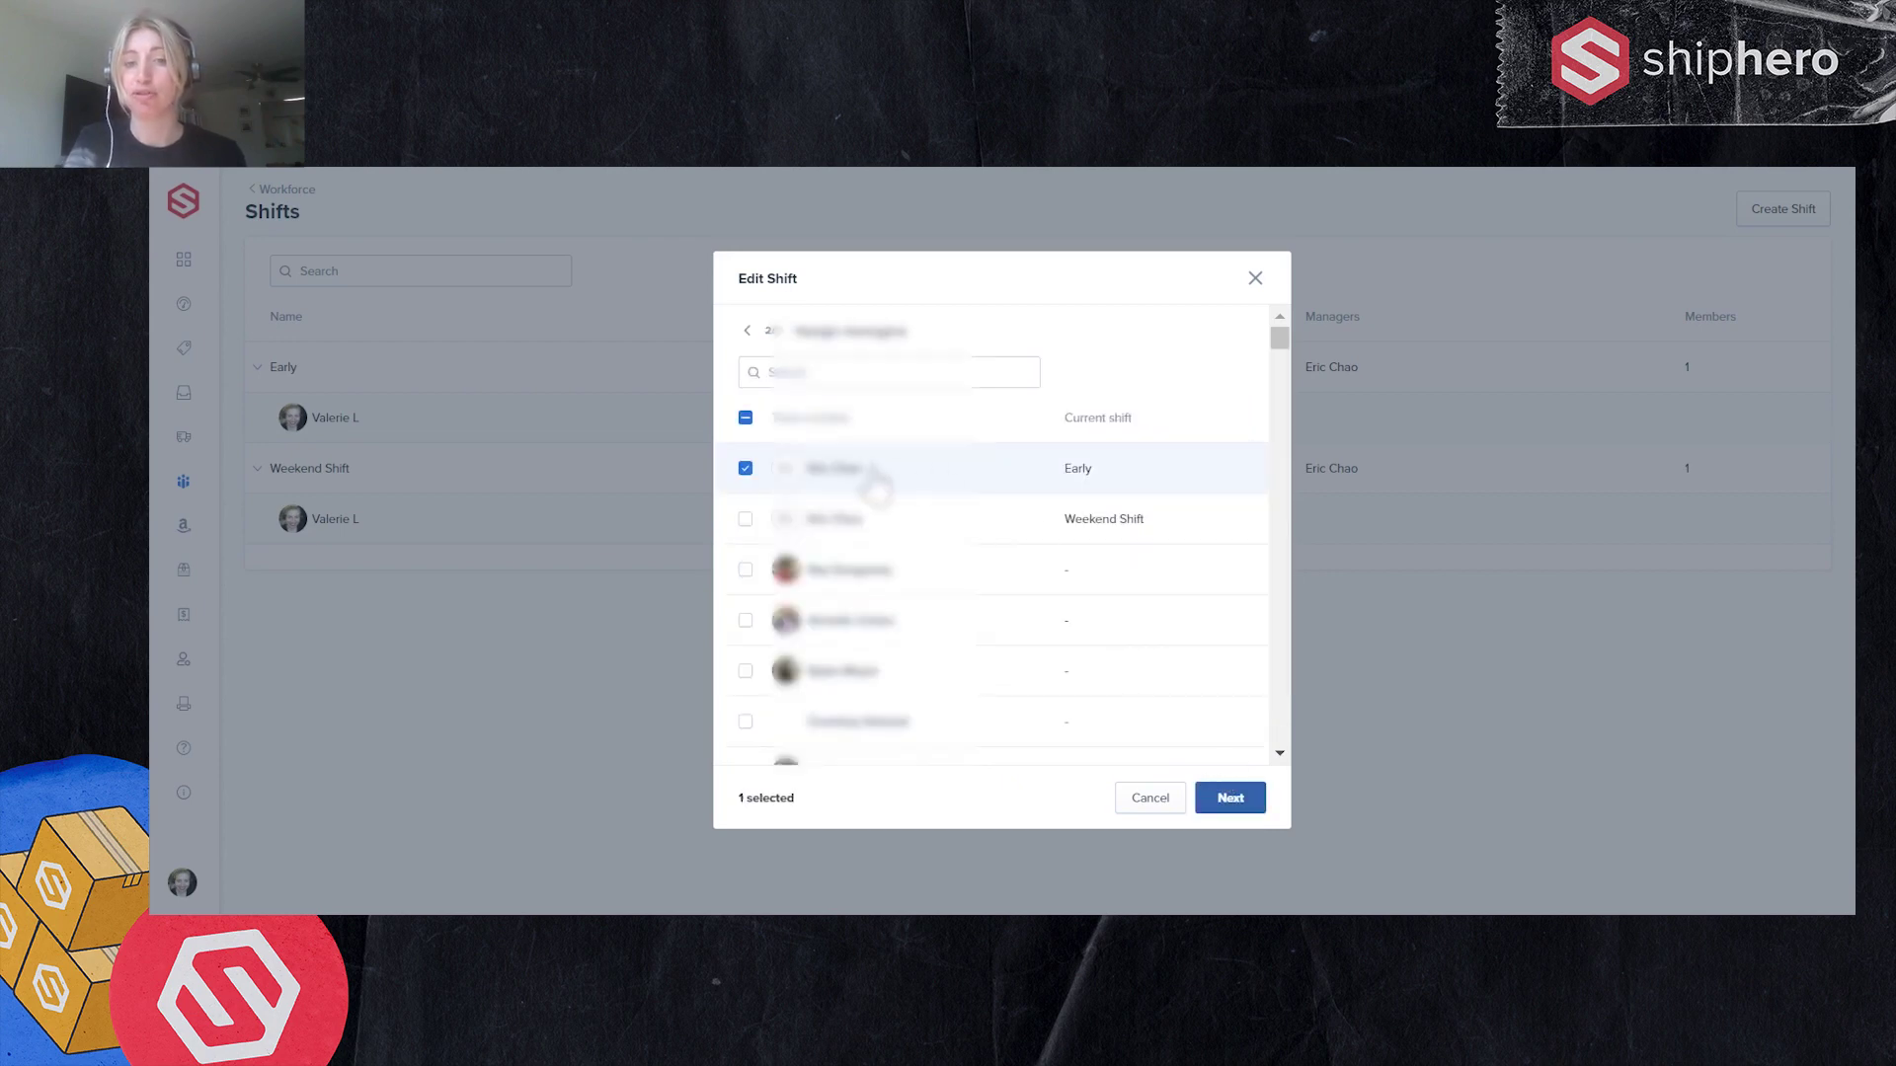
Assign one additional manager without a current shift, keeping the existing manager selected
scroll(830, 558, "down", 3)
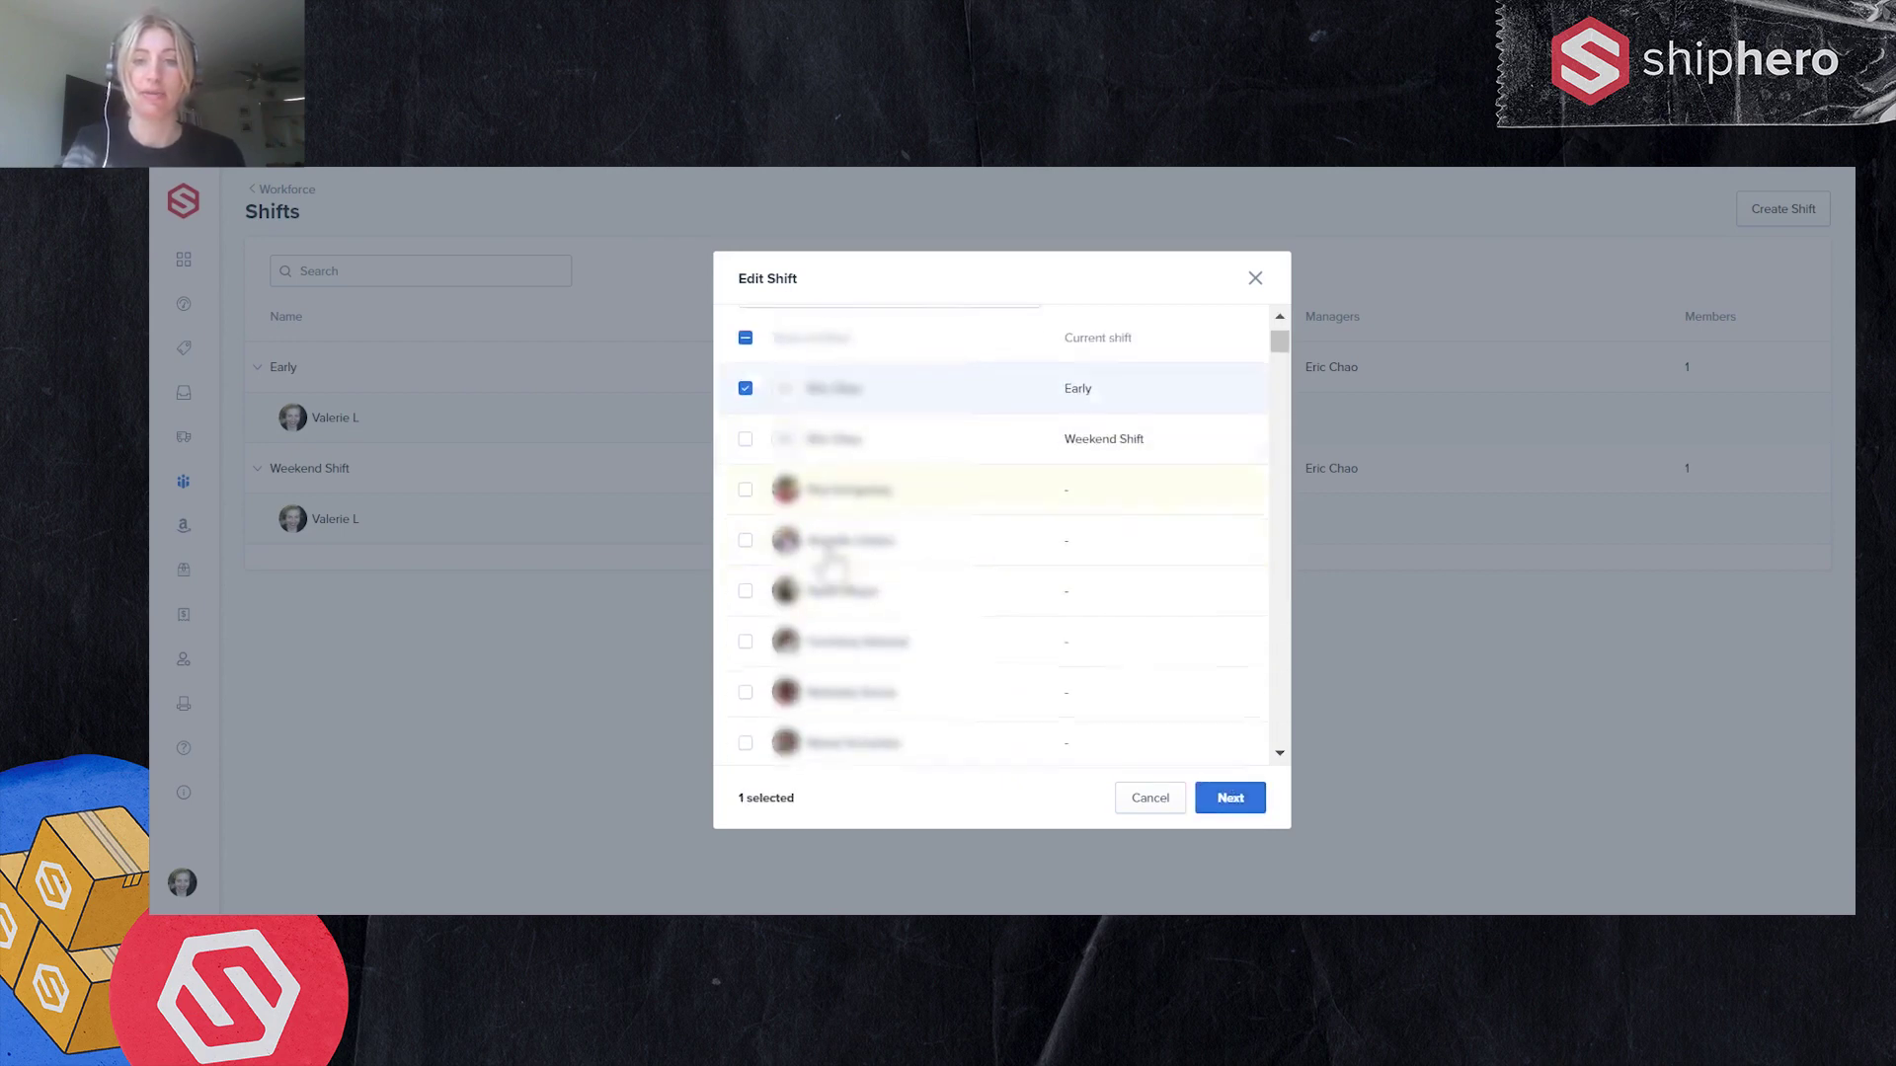
left_click(747, 591)
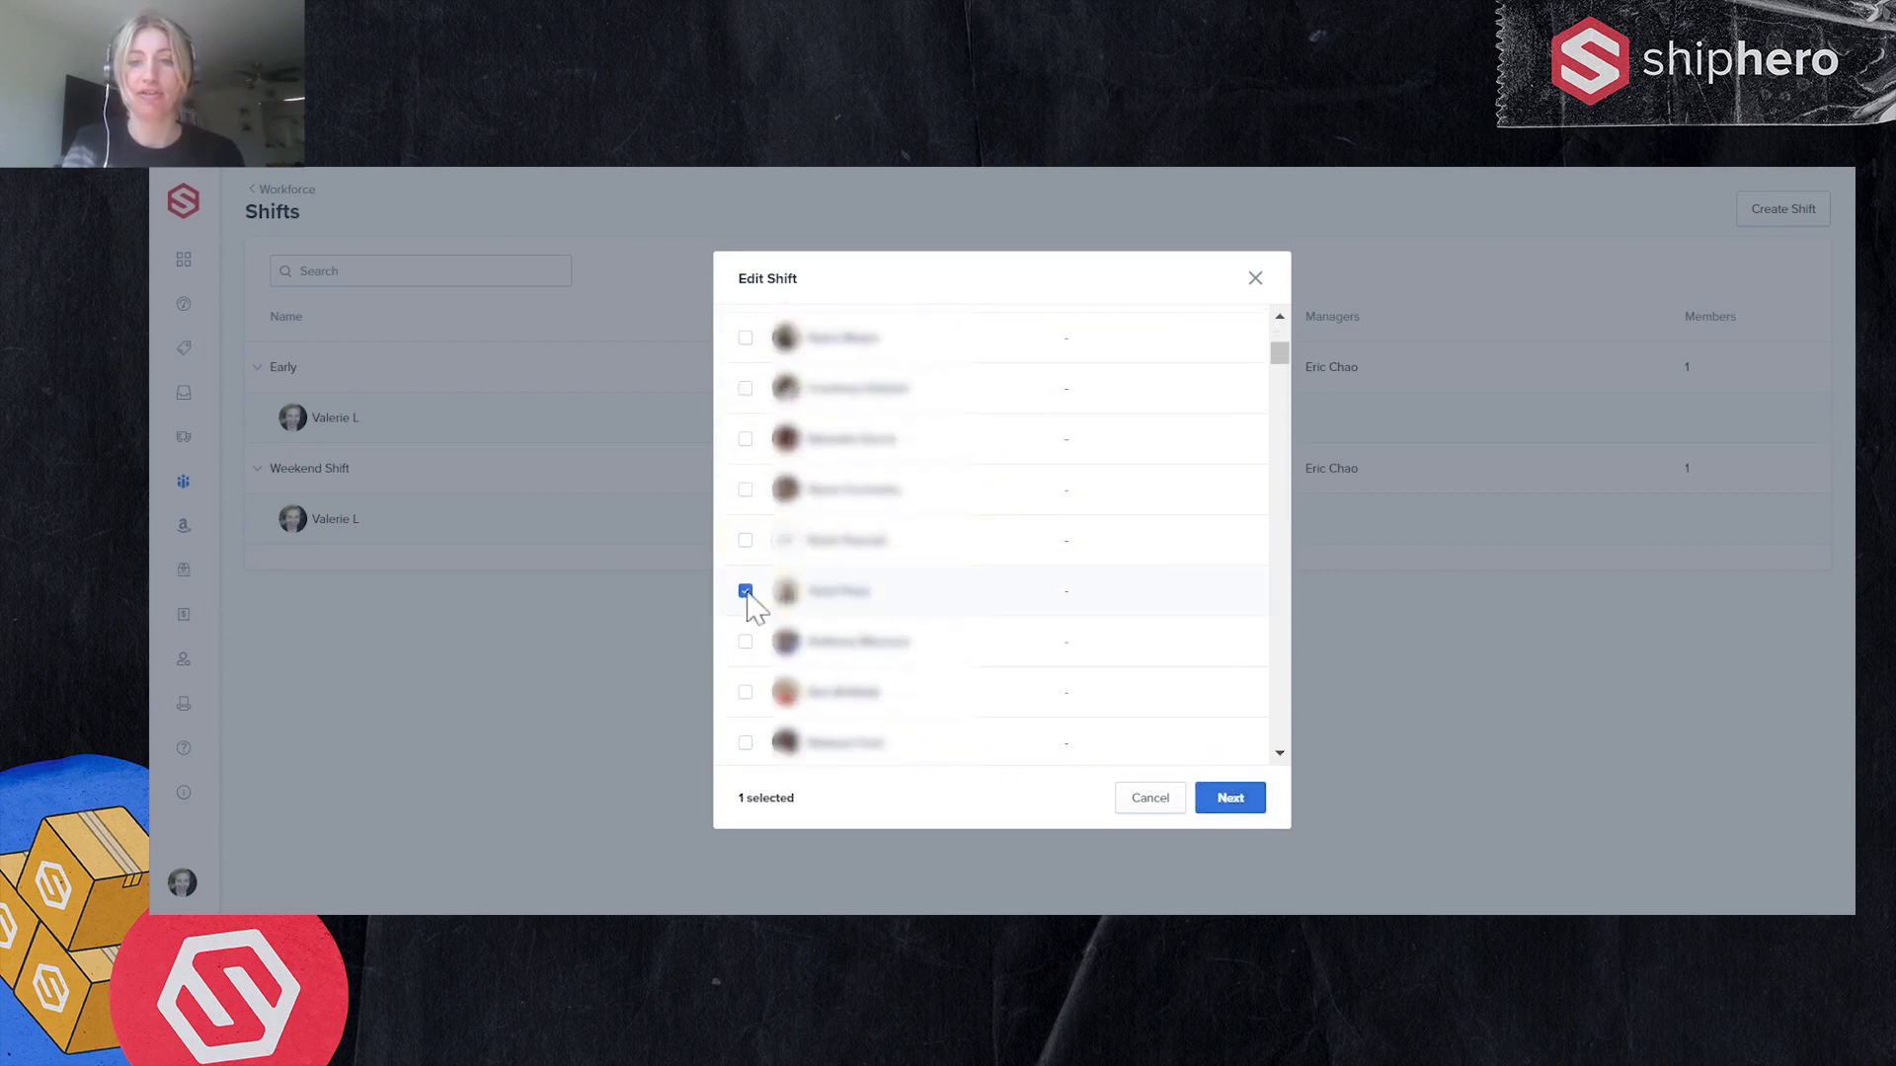
left_click(1234, 800)
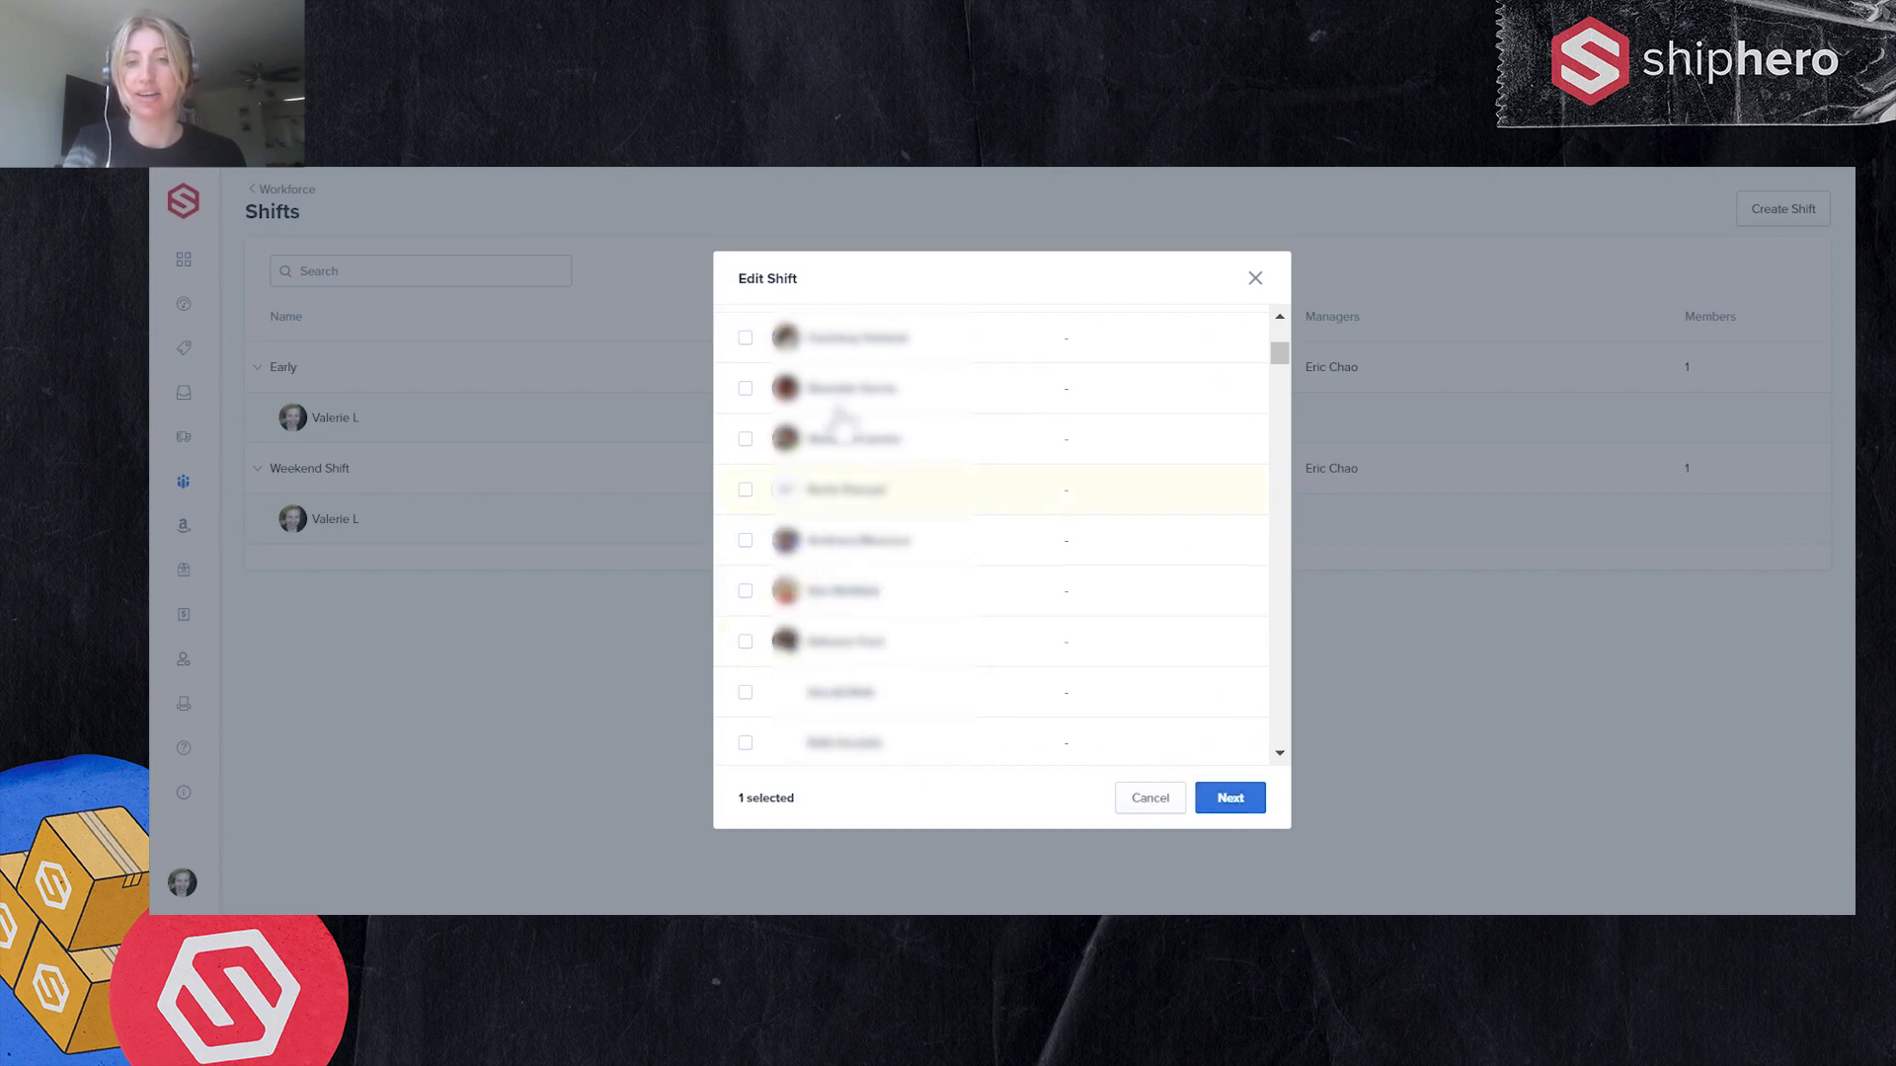
Add one more team member without a current shift to Shift 1 and save the edited shift
scroll(815, 591, "up", 3)
scroll(790, 592, "down", 3)
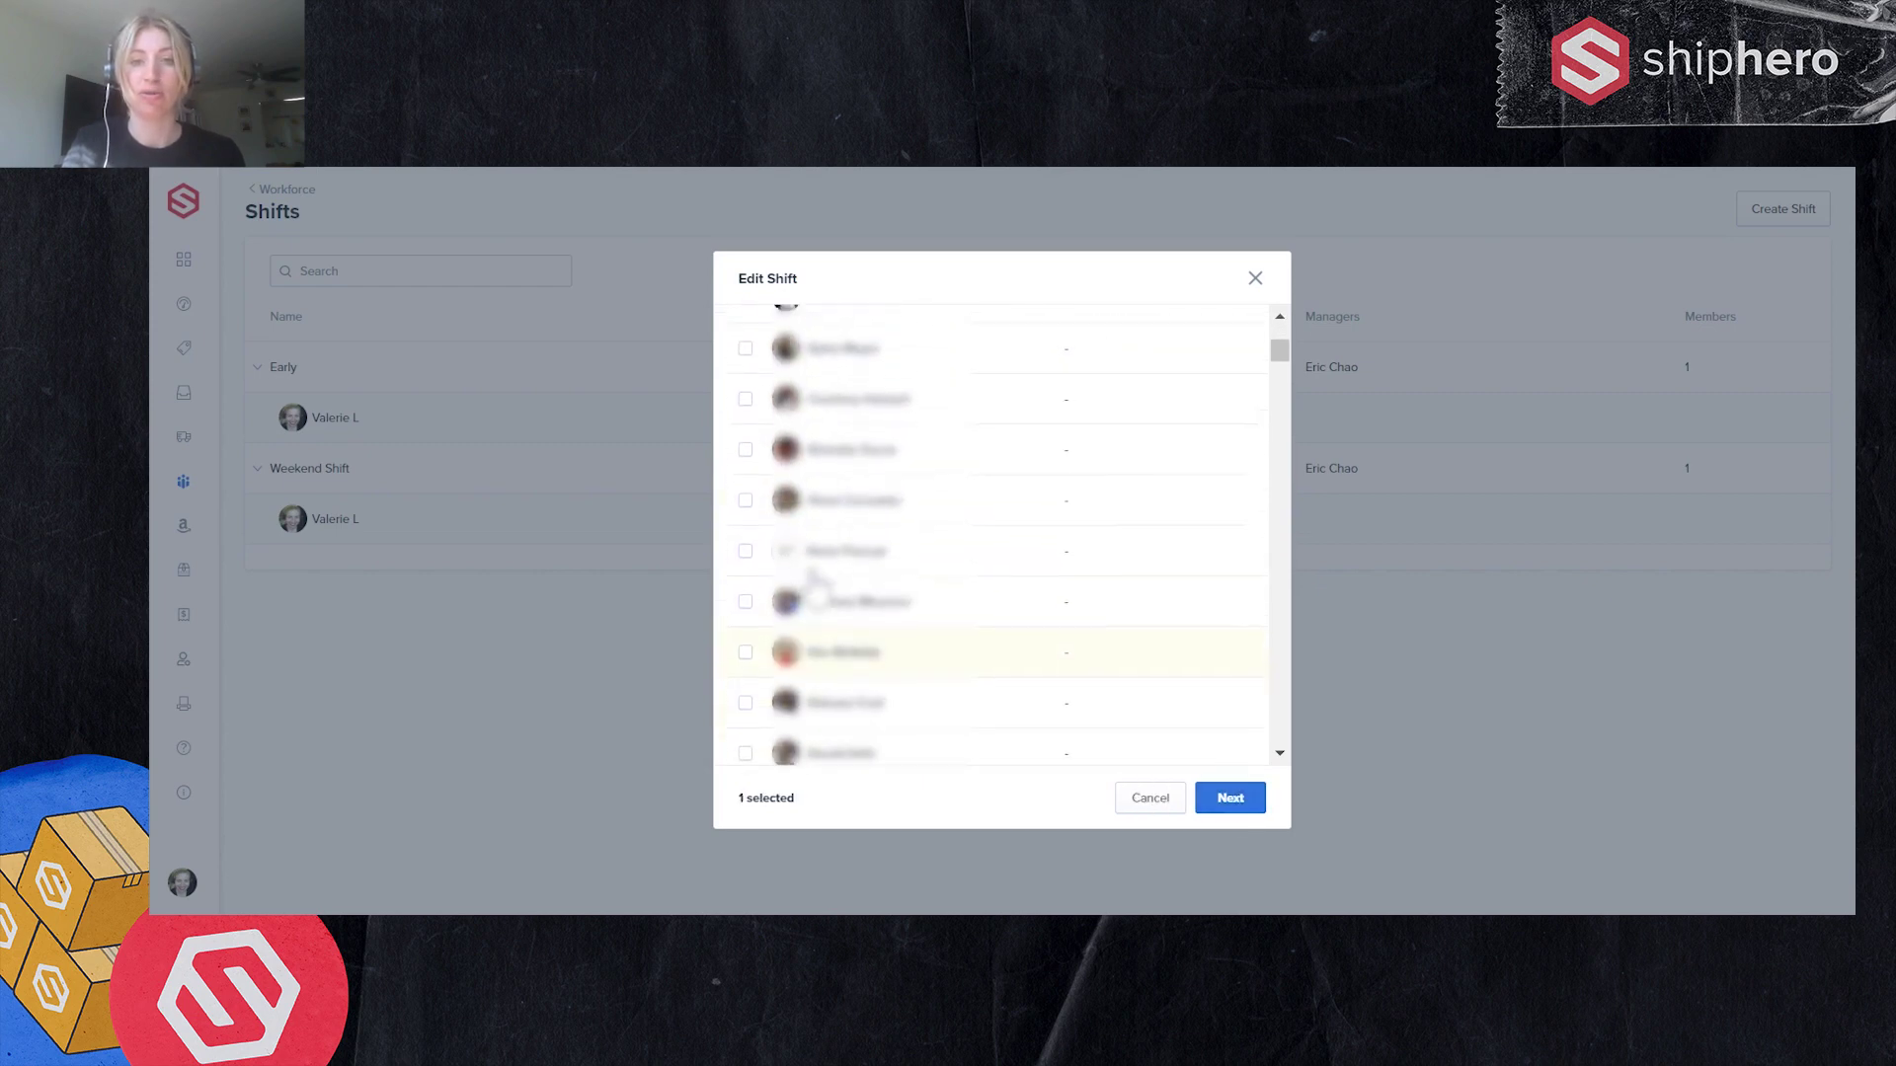
left_click(744, 491)
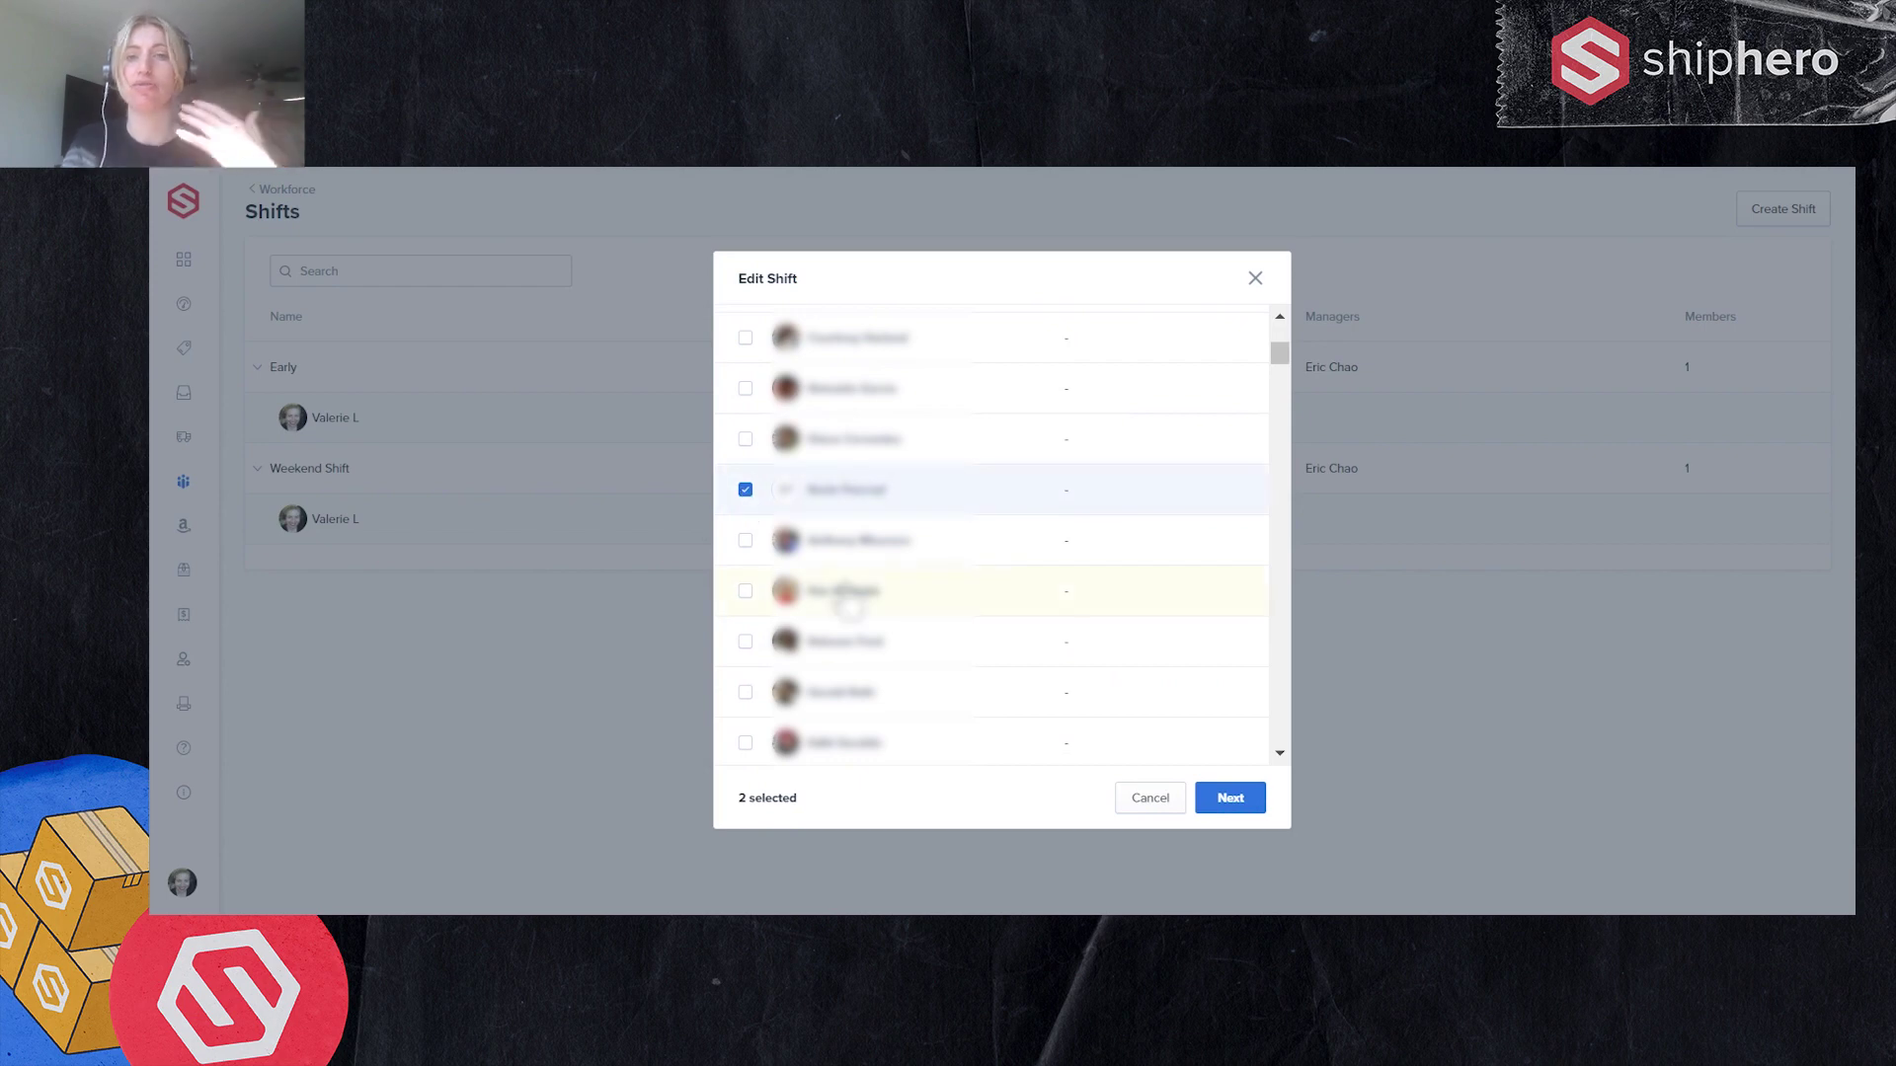
scroll(834, 598, "down", 5)
scroll(846, 592, "up", 1)
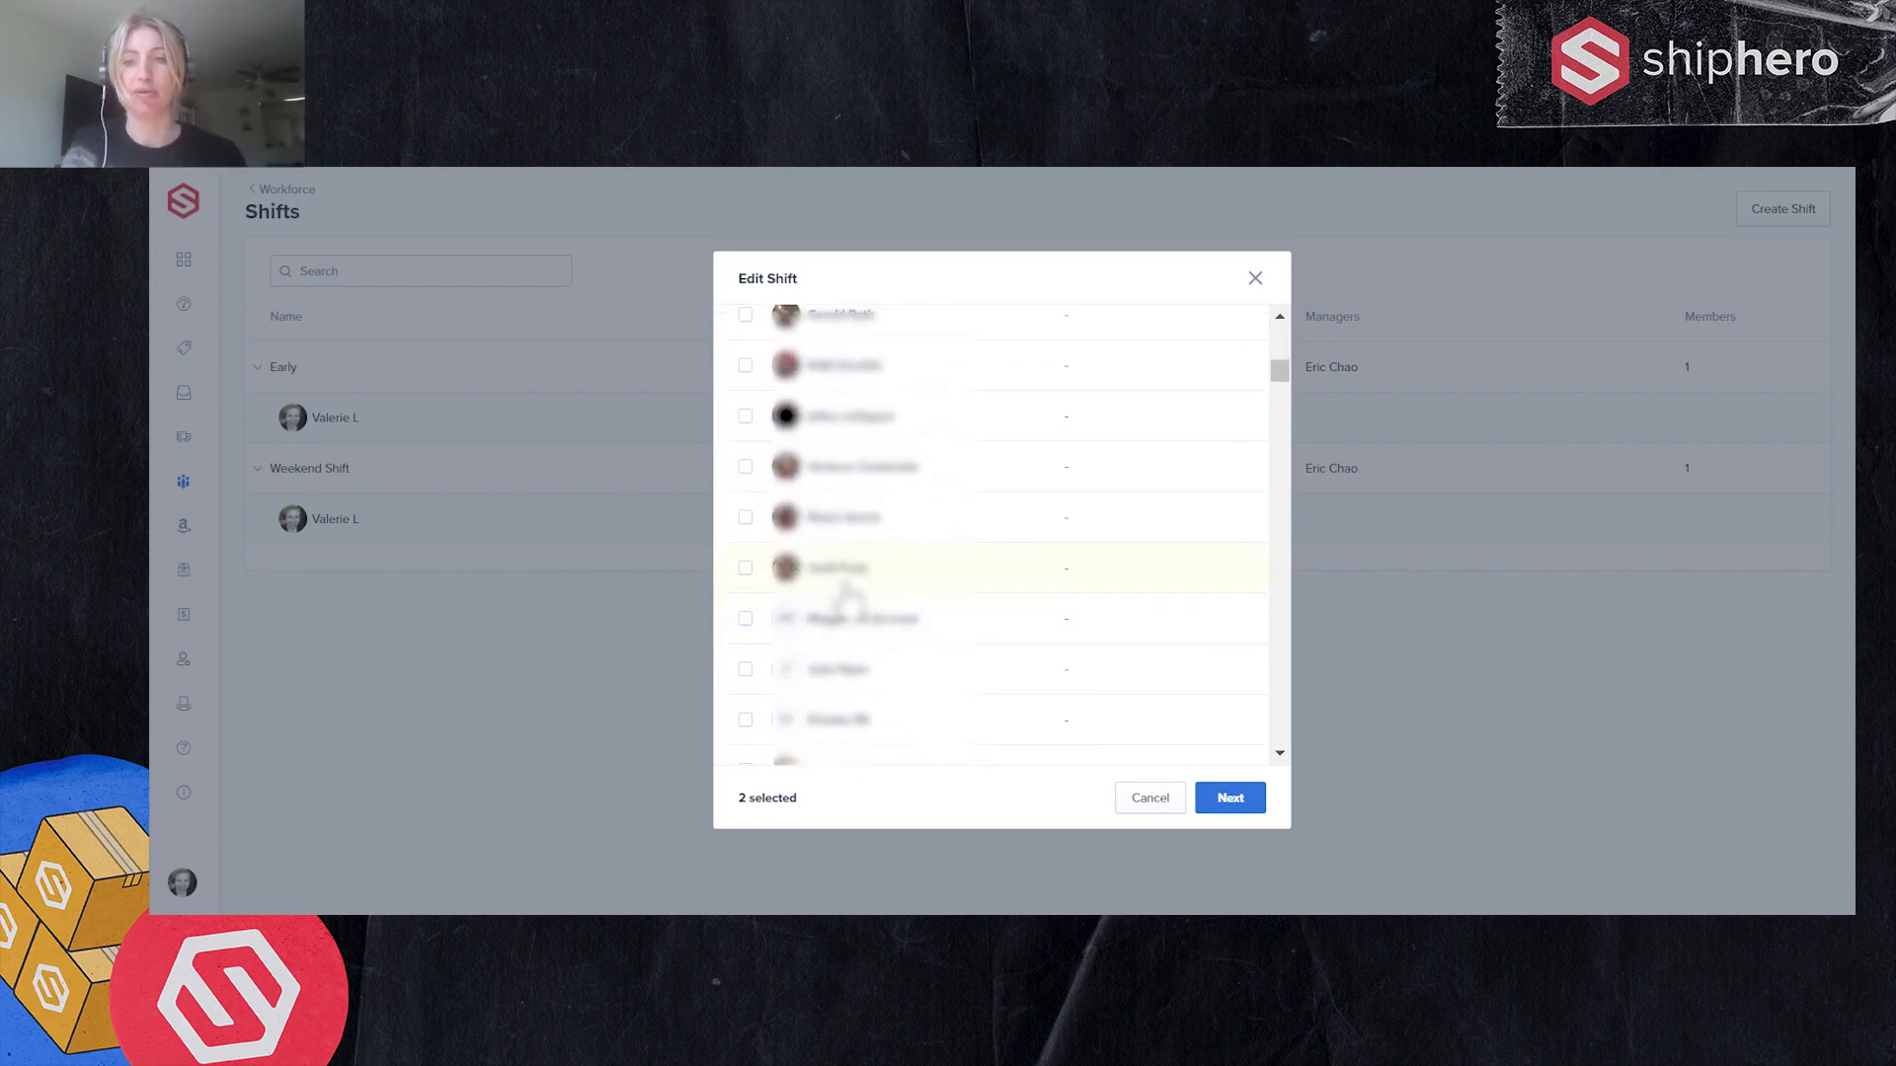
scroll(848, 597, "up", 5)
left_click(1225, 796)
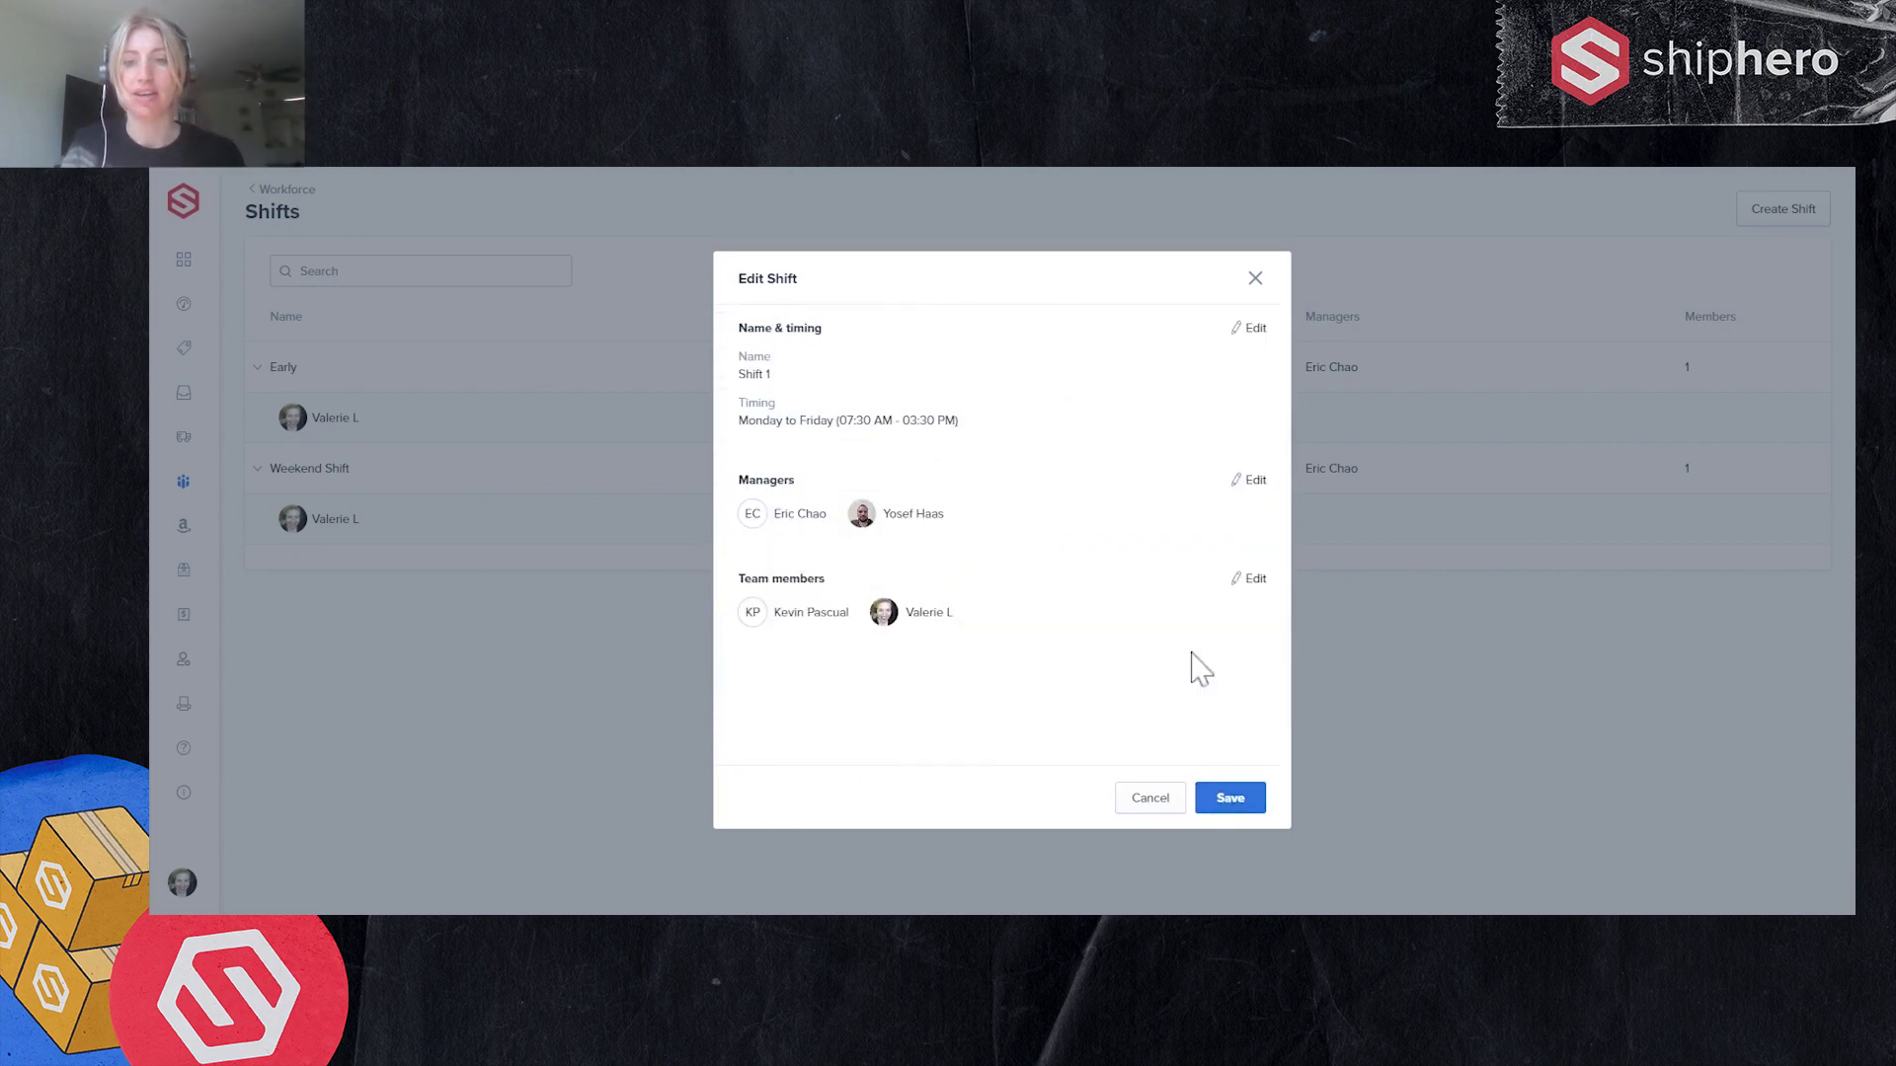
left_click(1251, 808)
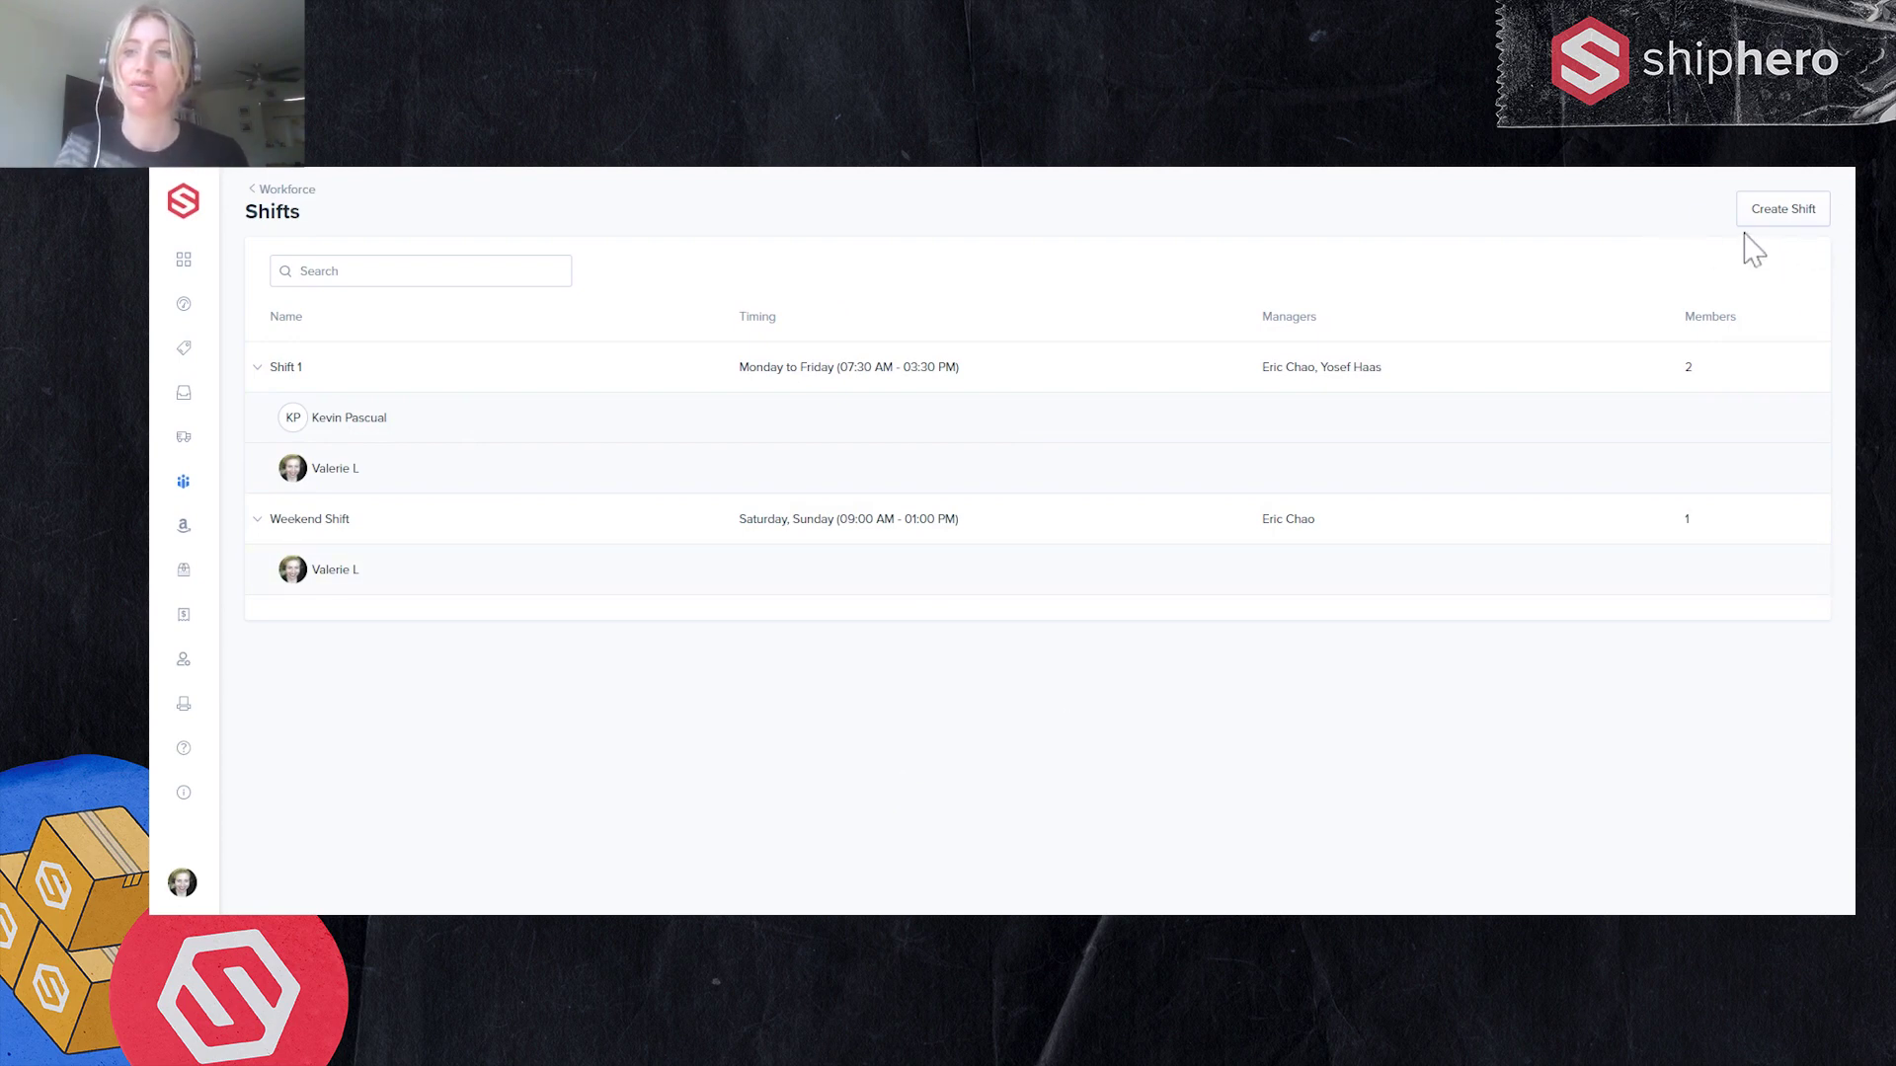
Create a new shift named "Shift 2" running Monday to Friday with the default hours, and continue to manager assignment
left_click(1781, 211)
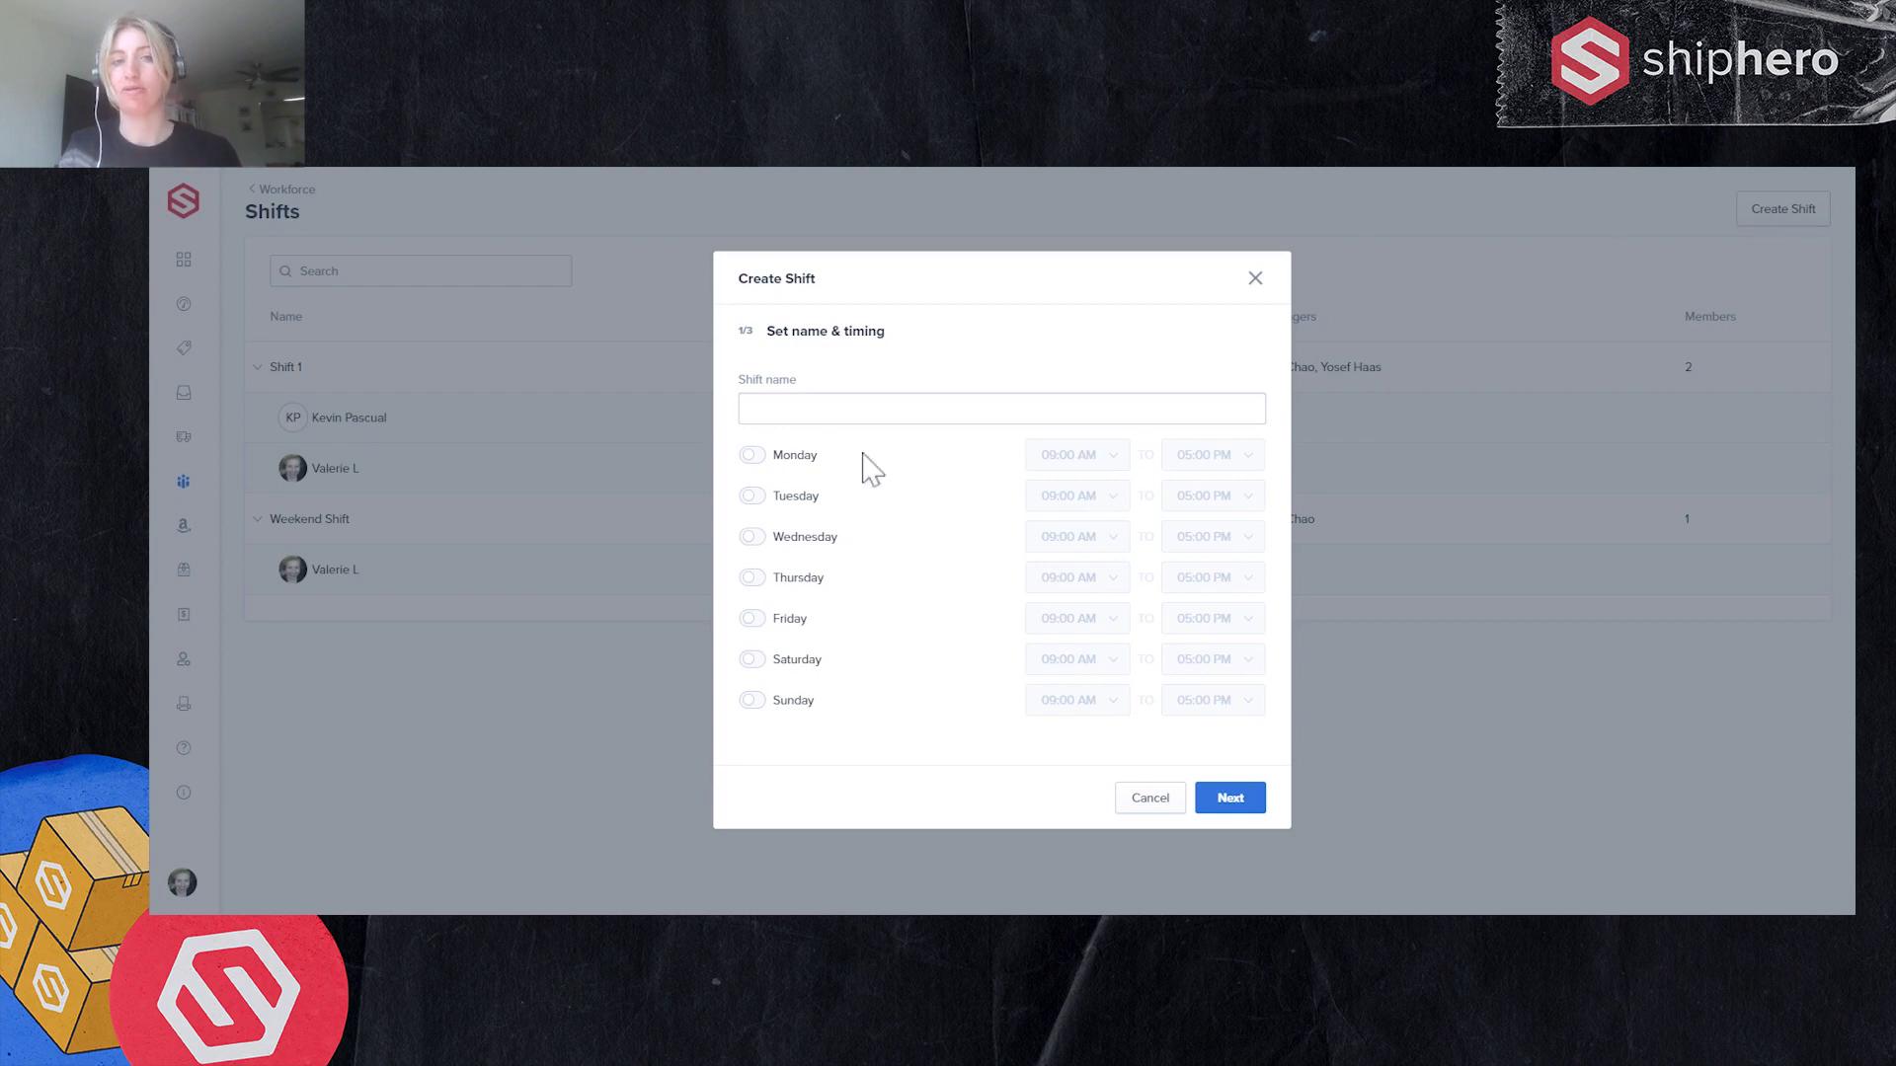
left_click(753, 408)
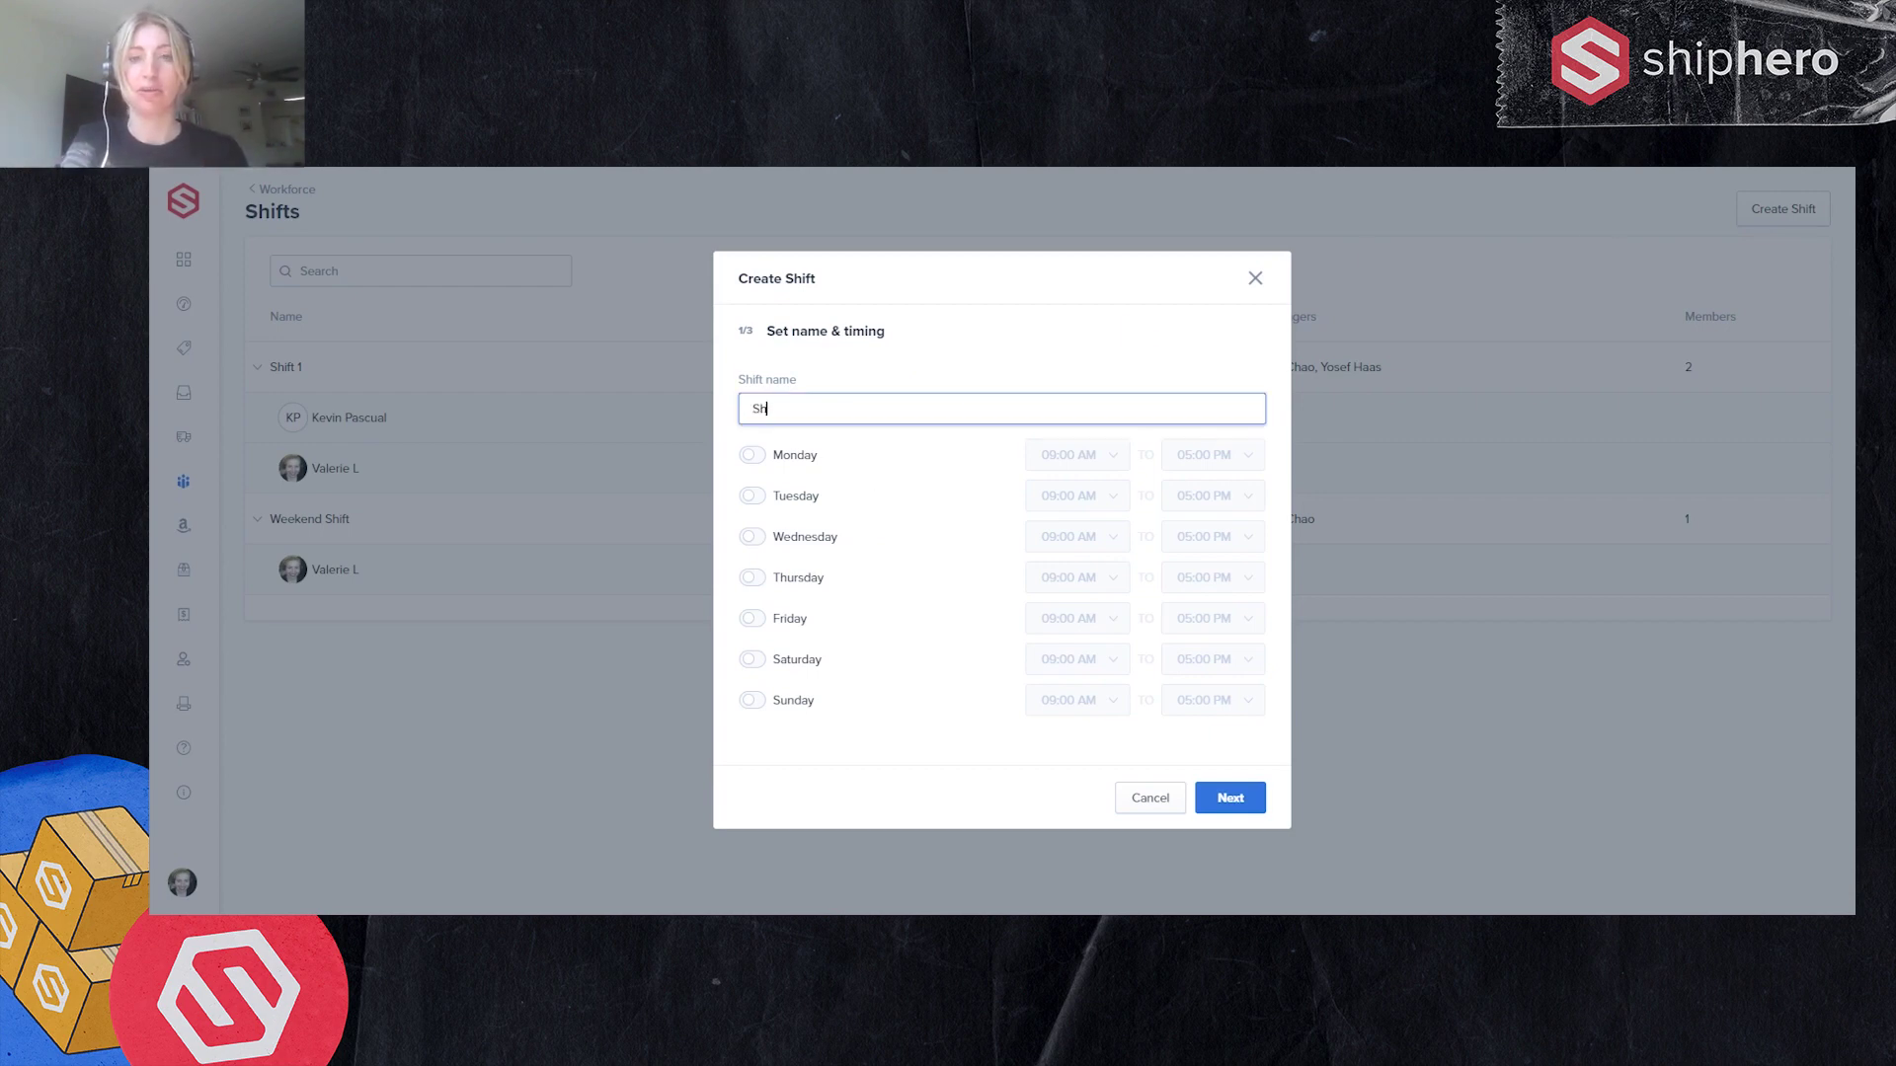
type("Shift 2")
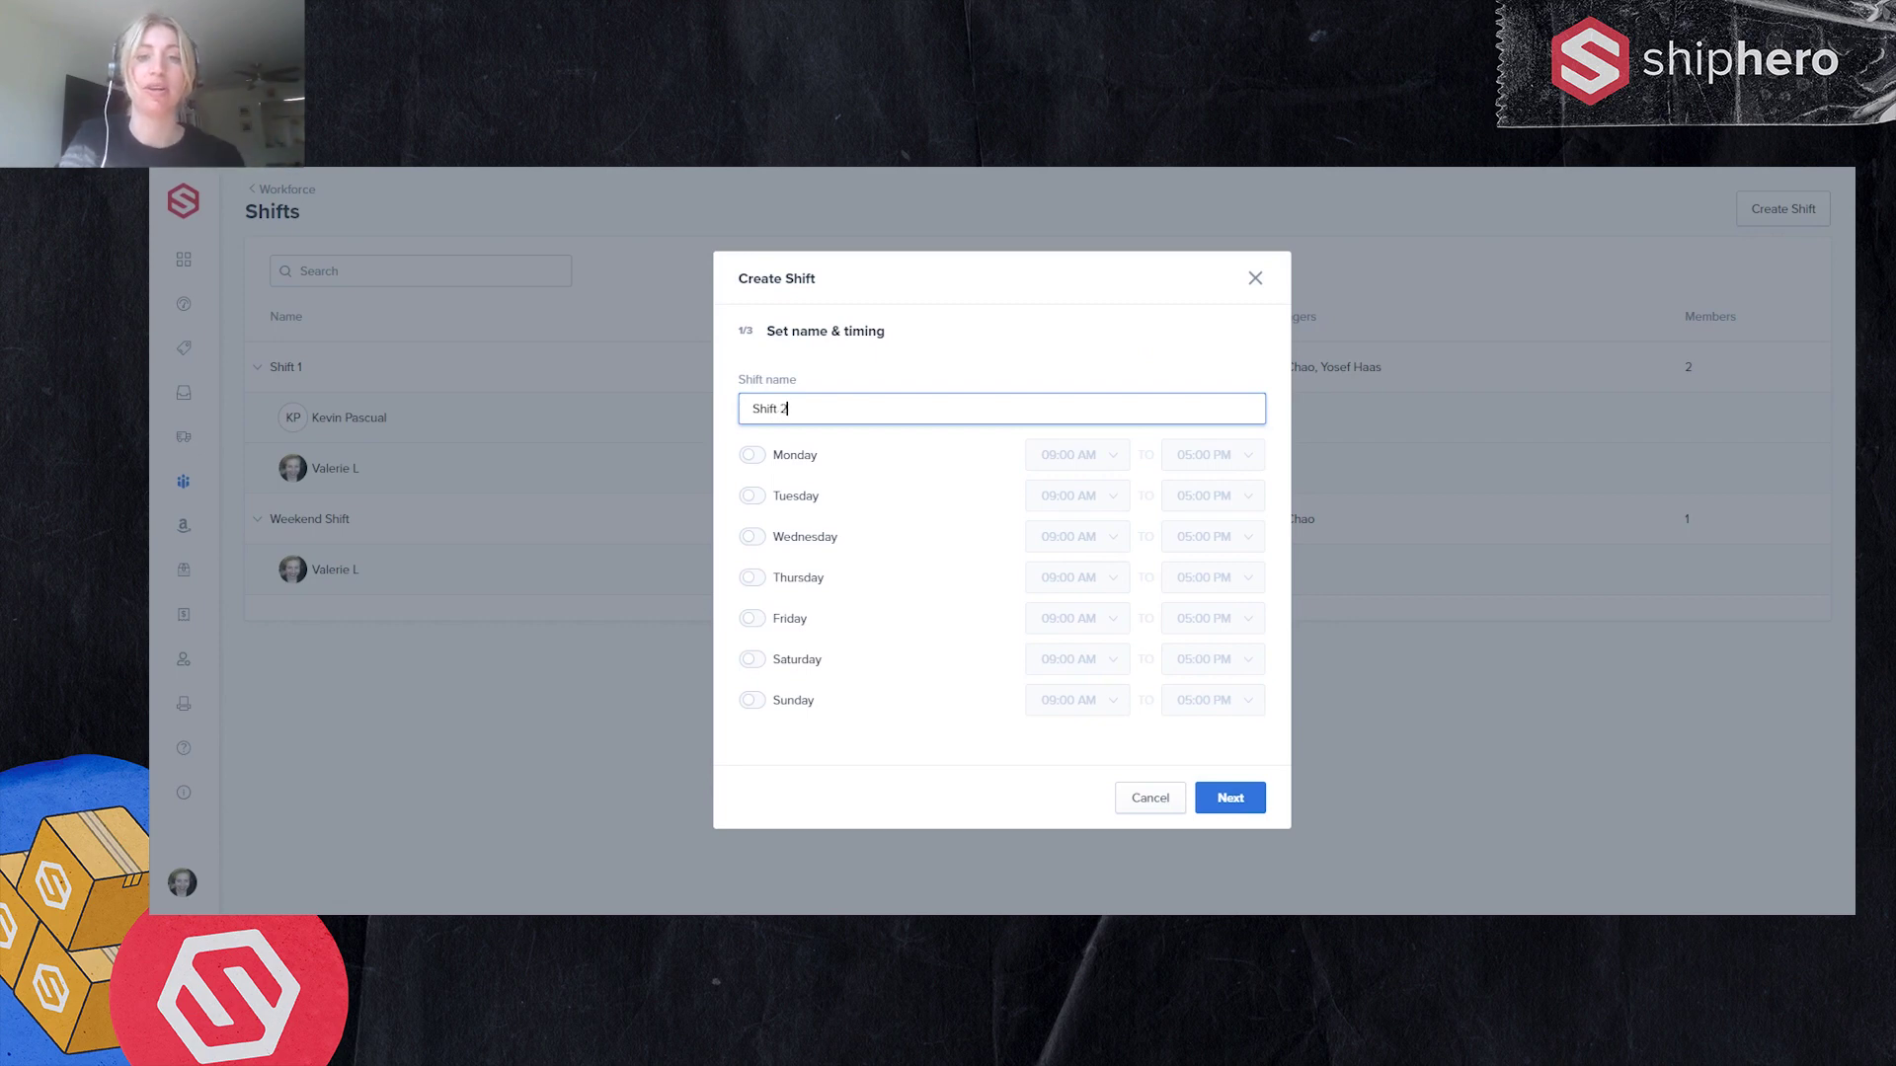
left_click(752, 455)
left_click(752, 495)
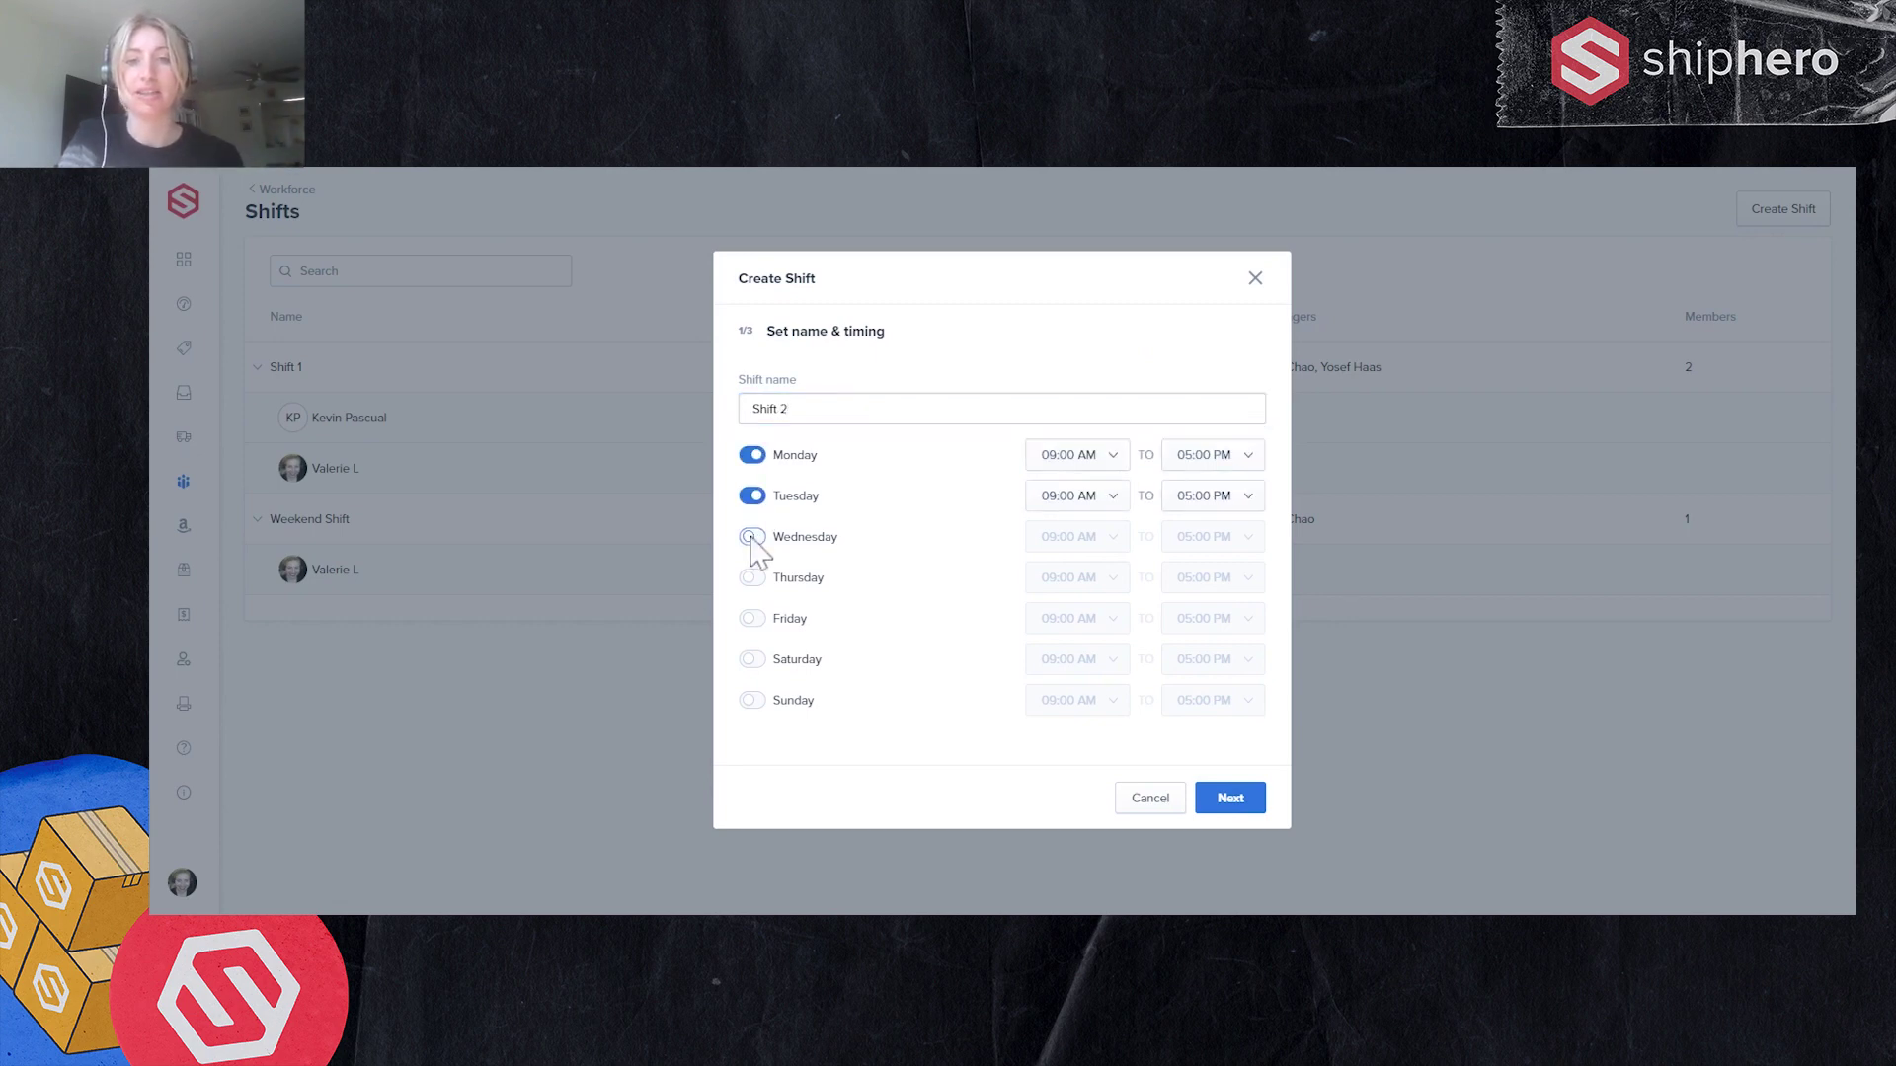
left_click(753, 536)
left_click(753, 578)
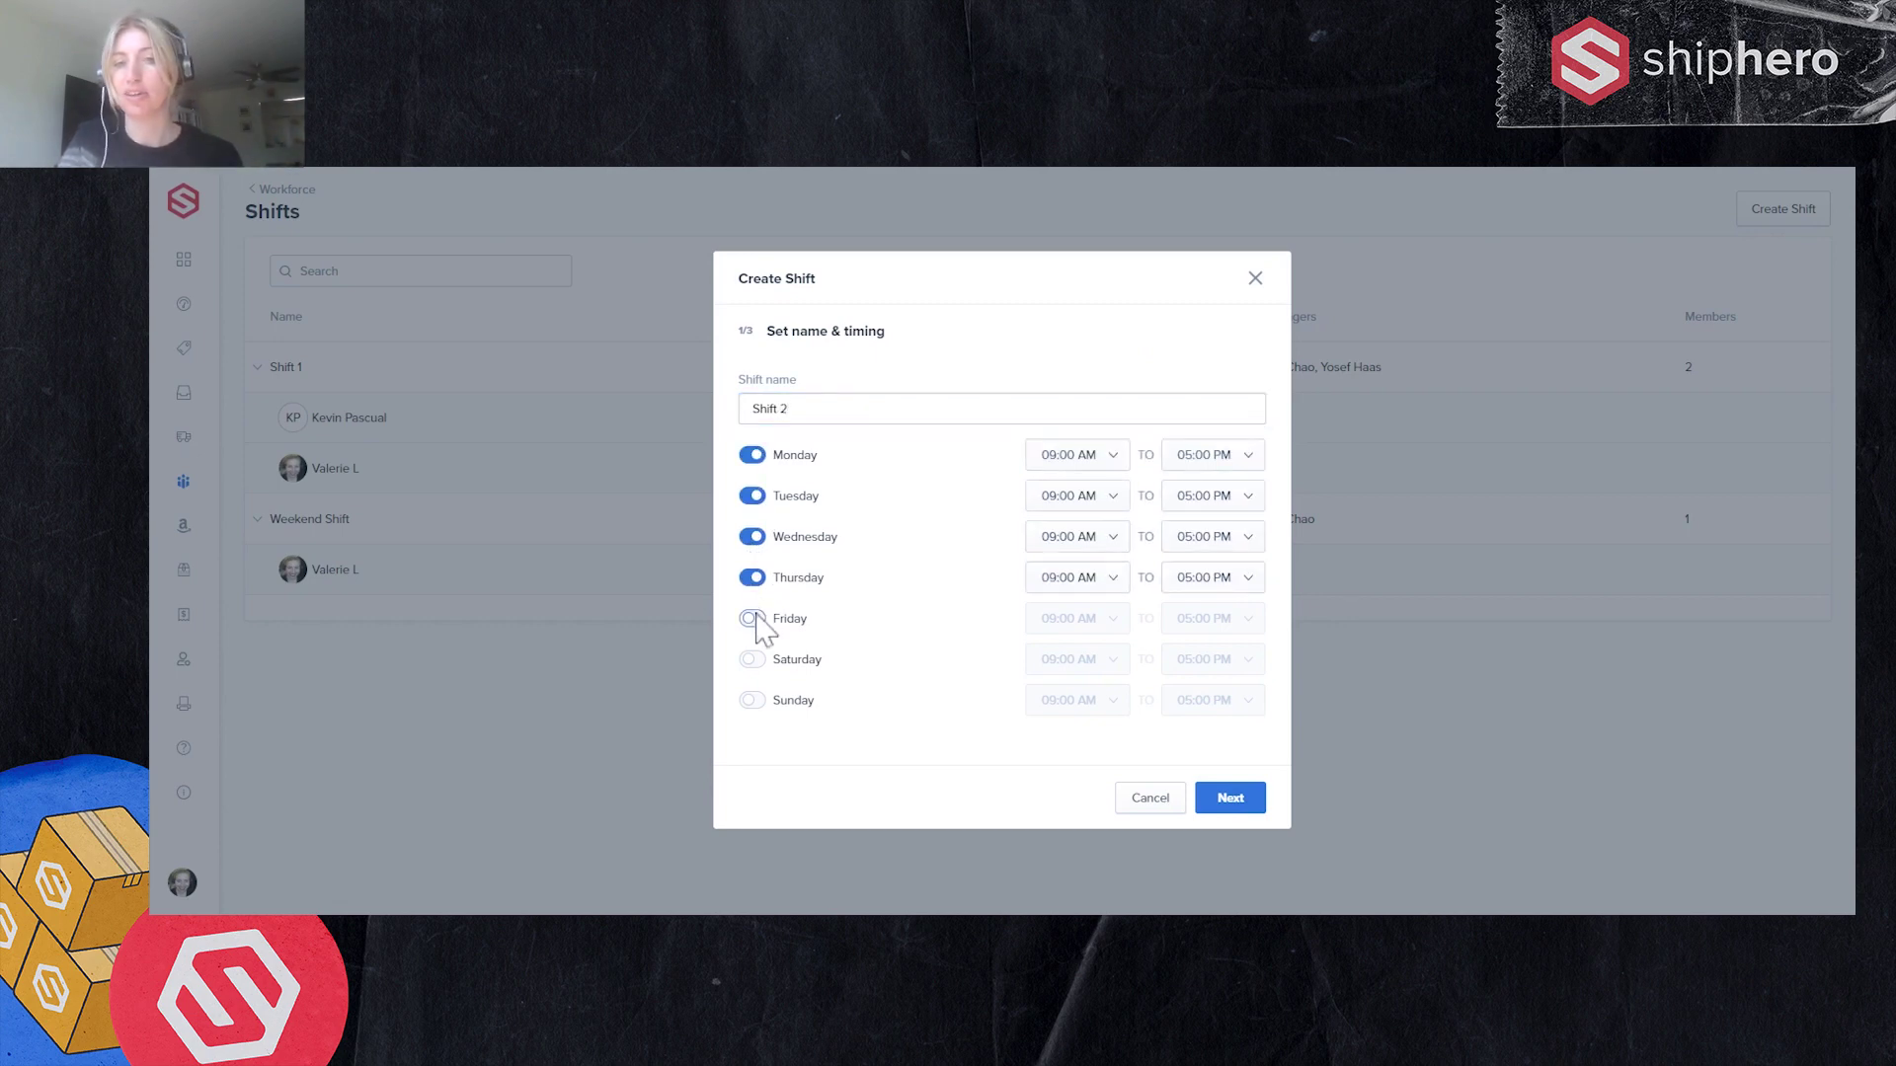
left_click(754, 618)
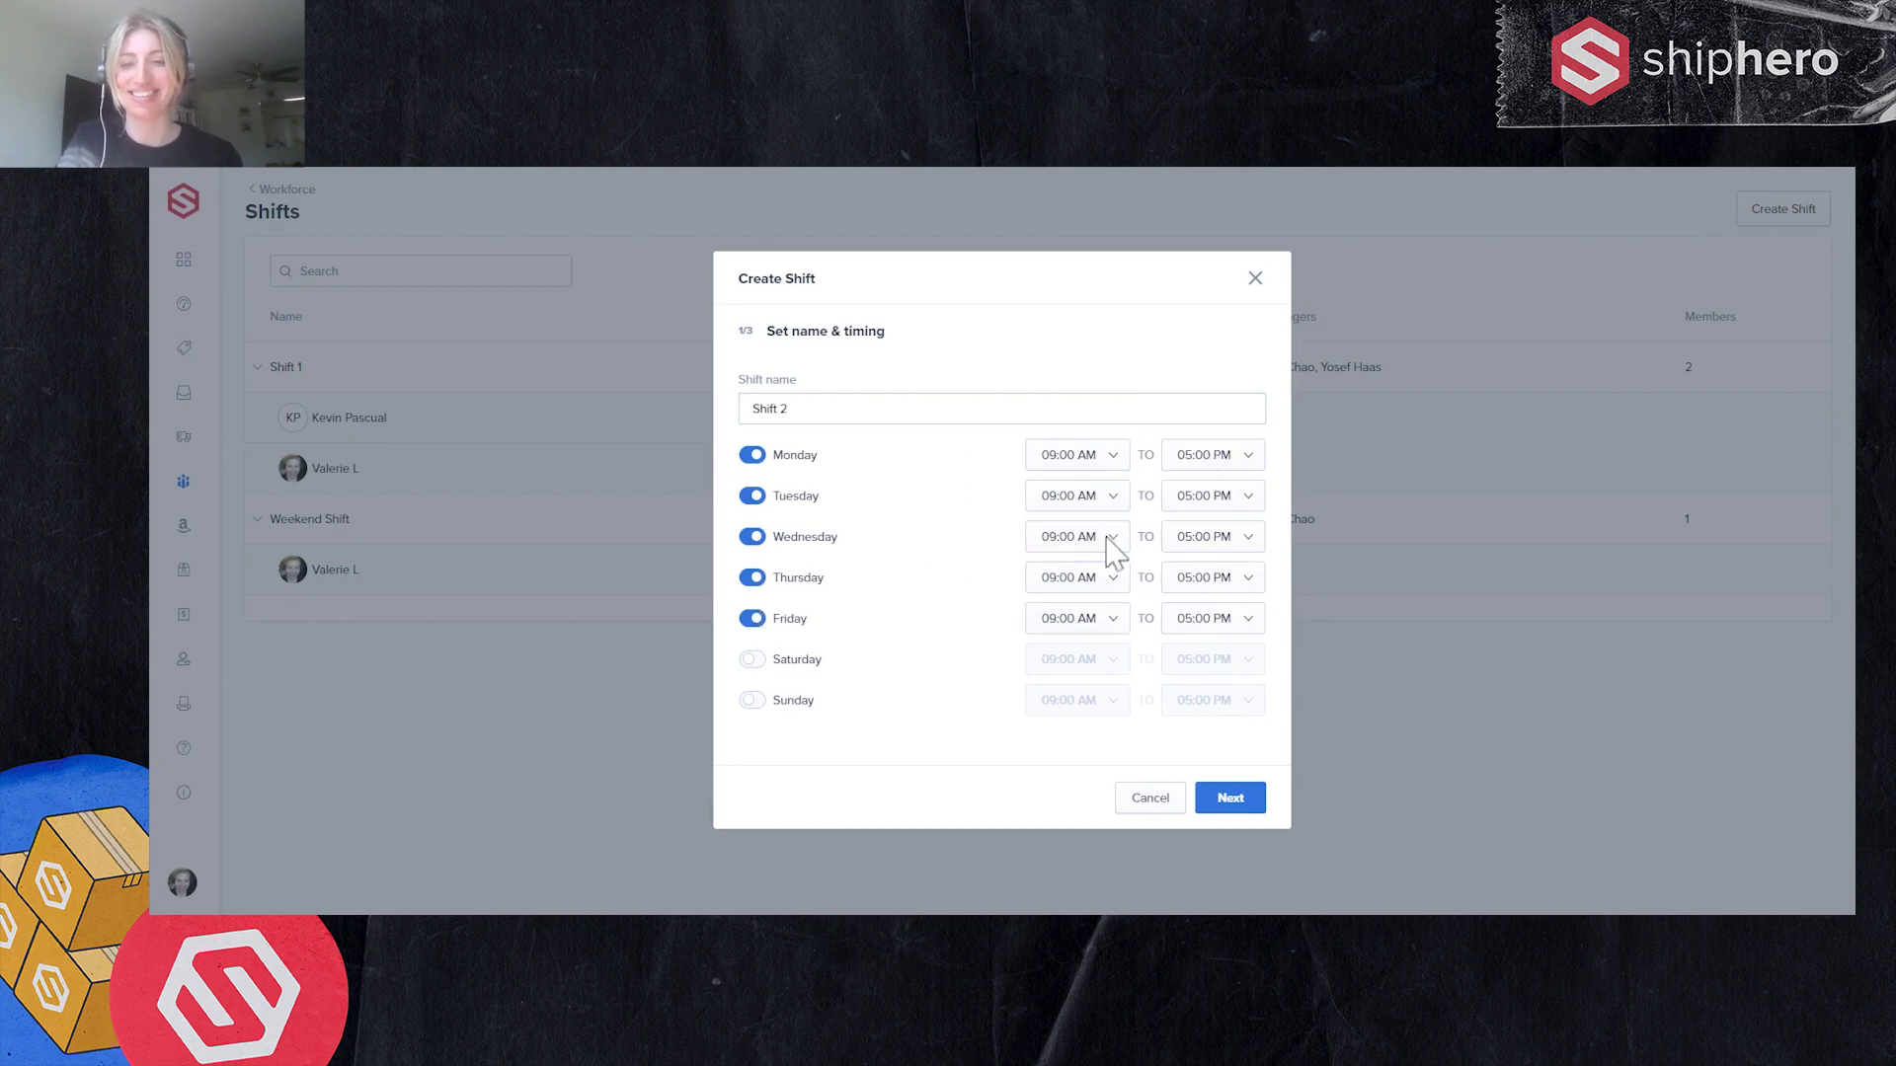
left_click(1238, 818)
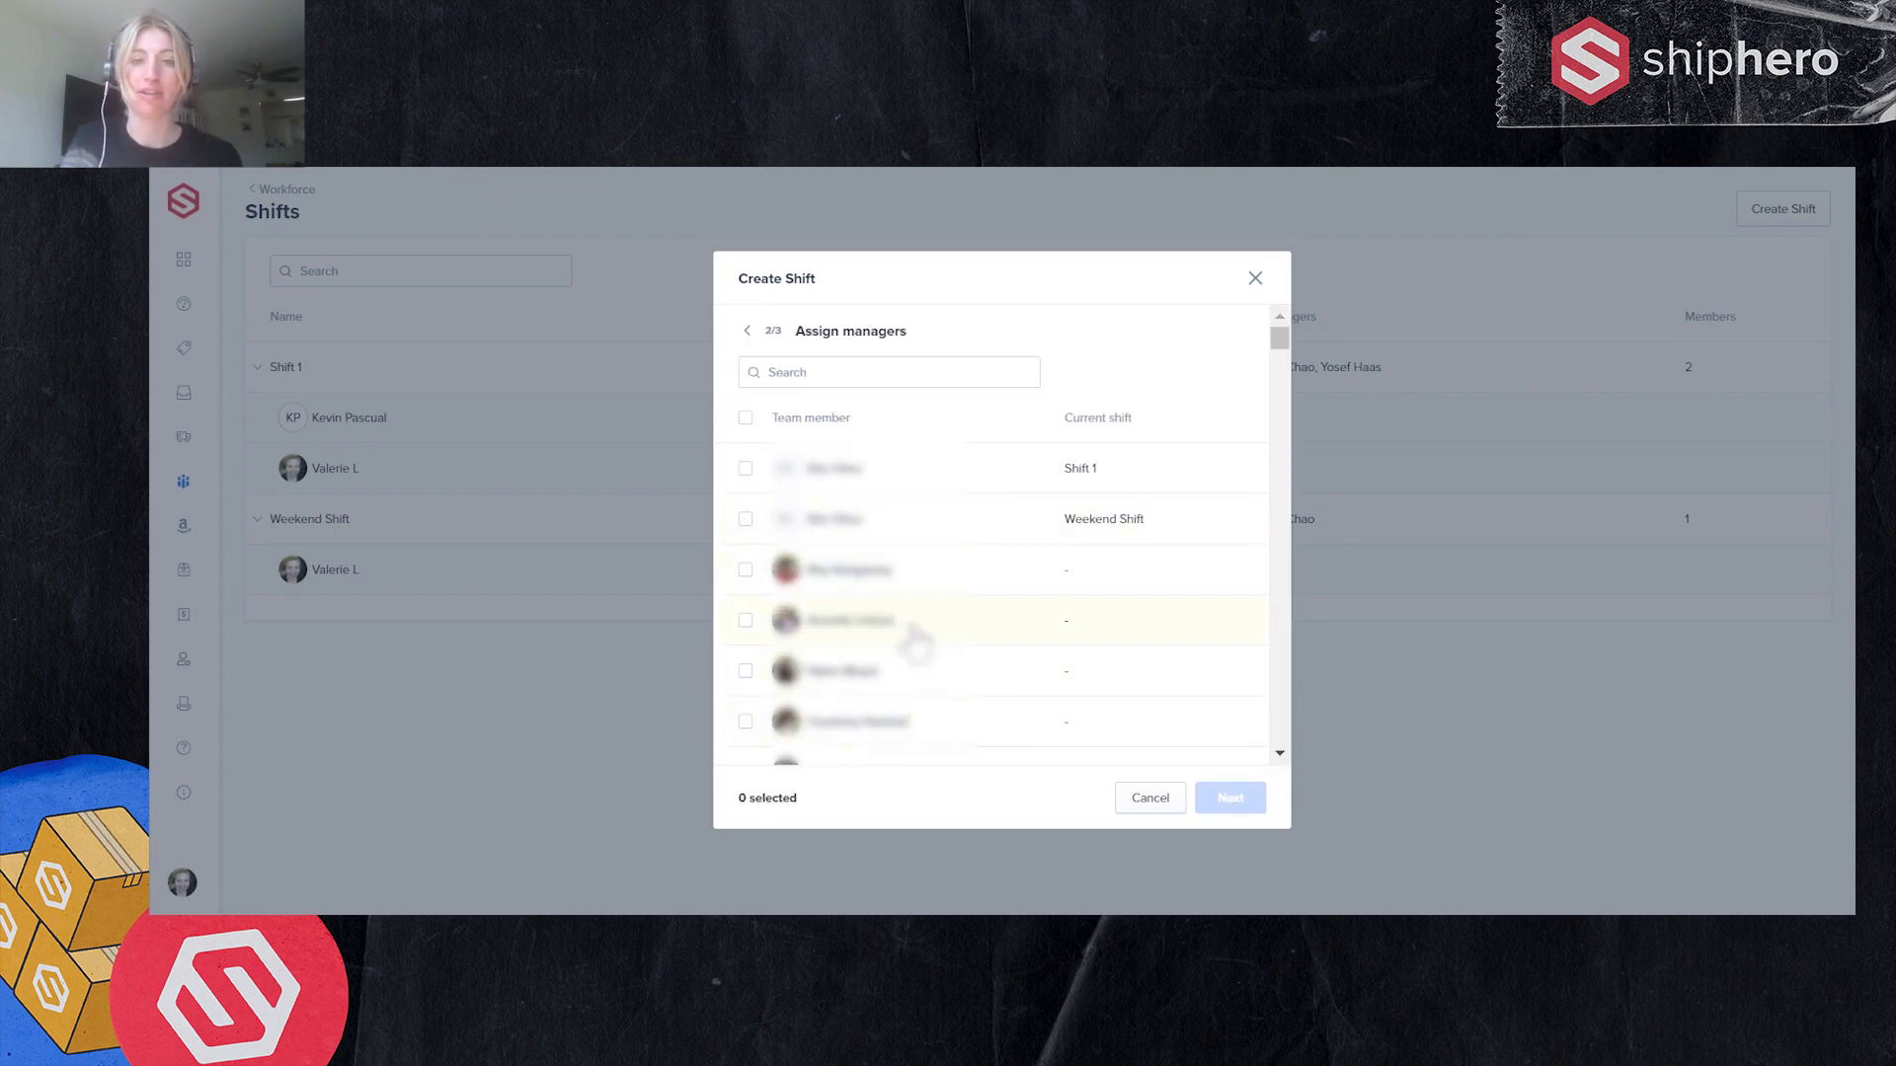
Assign one manager without a current shift to Shift 2, include one team member, and finish creating the shift
left_click(745, 671)
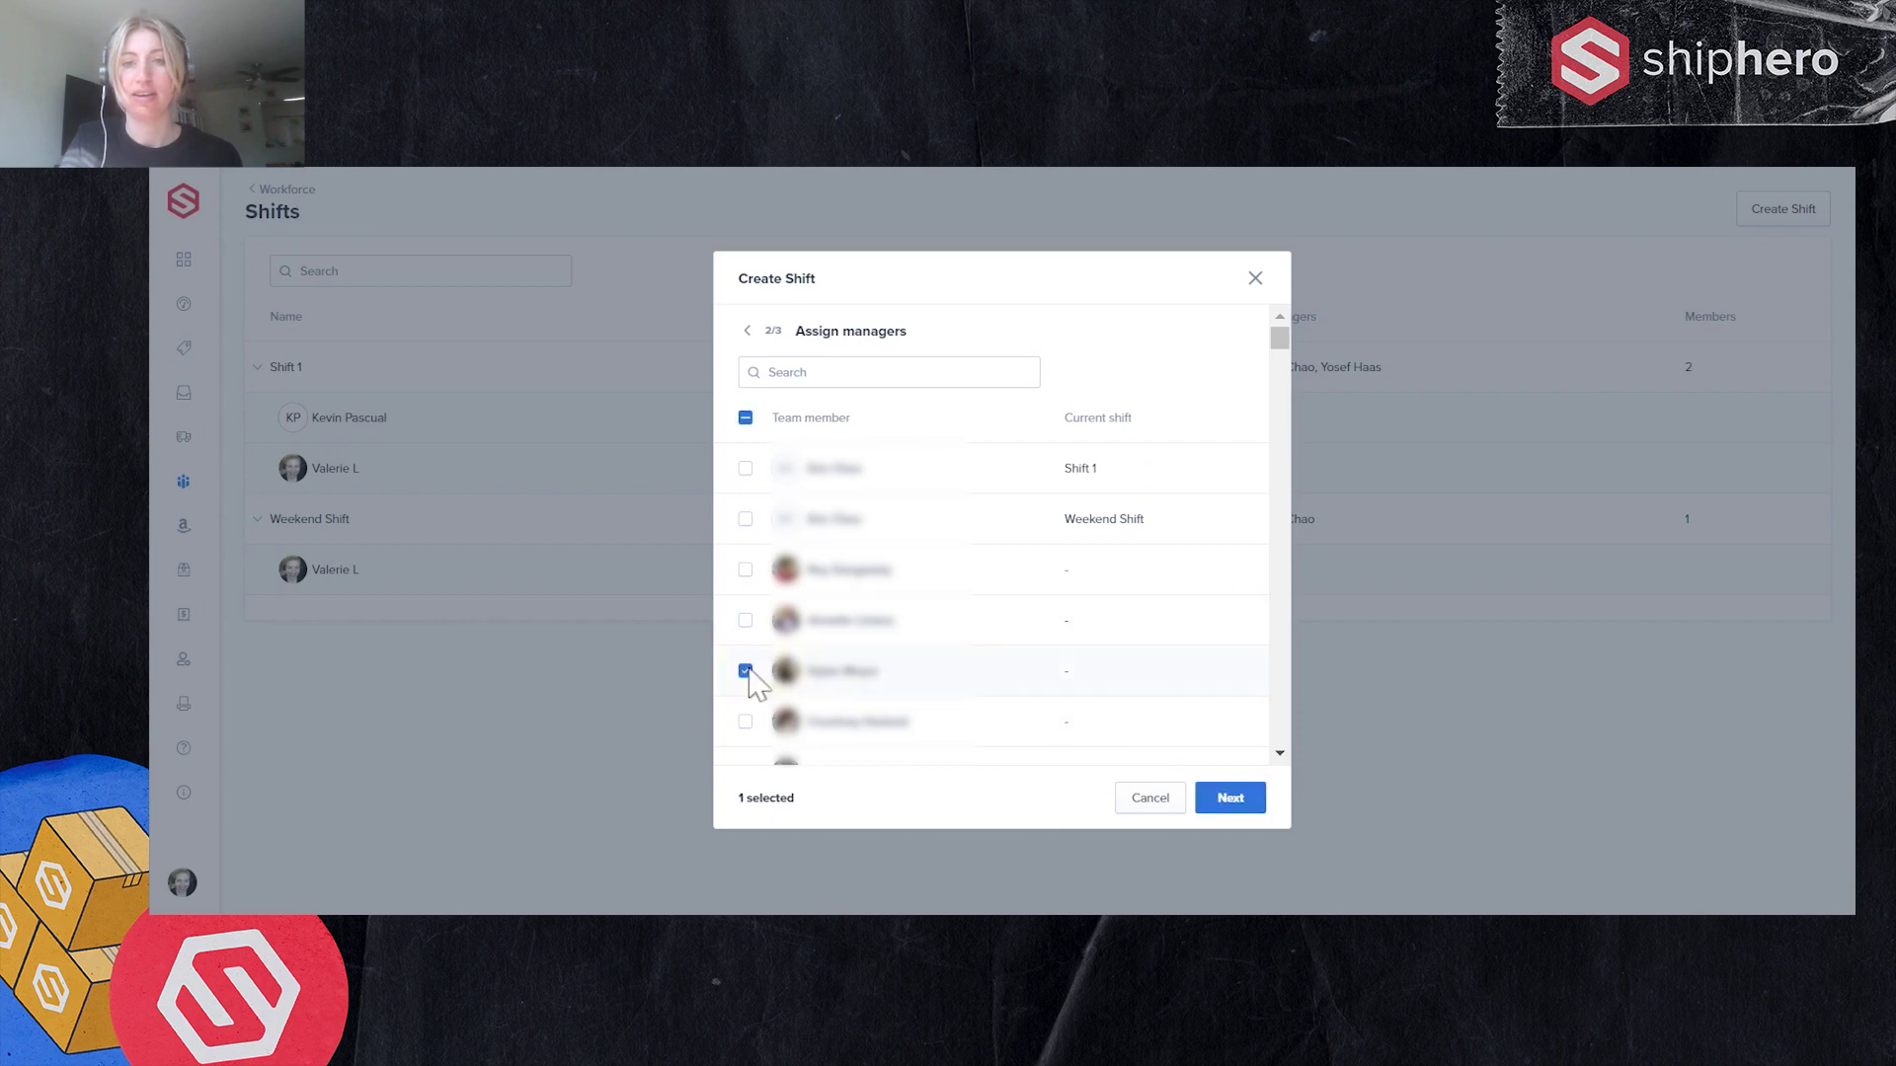
left_click(1230, 797)
left_click(508, 534)
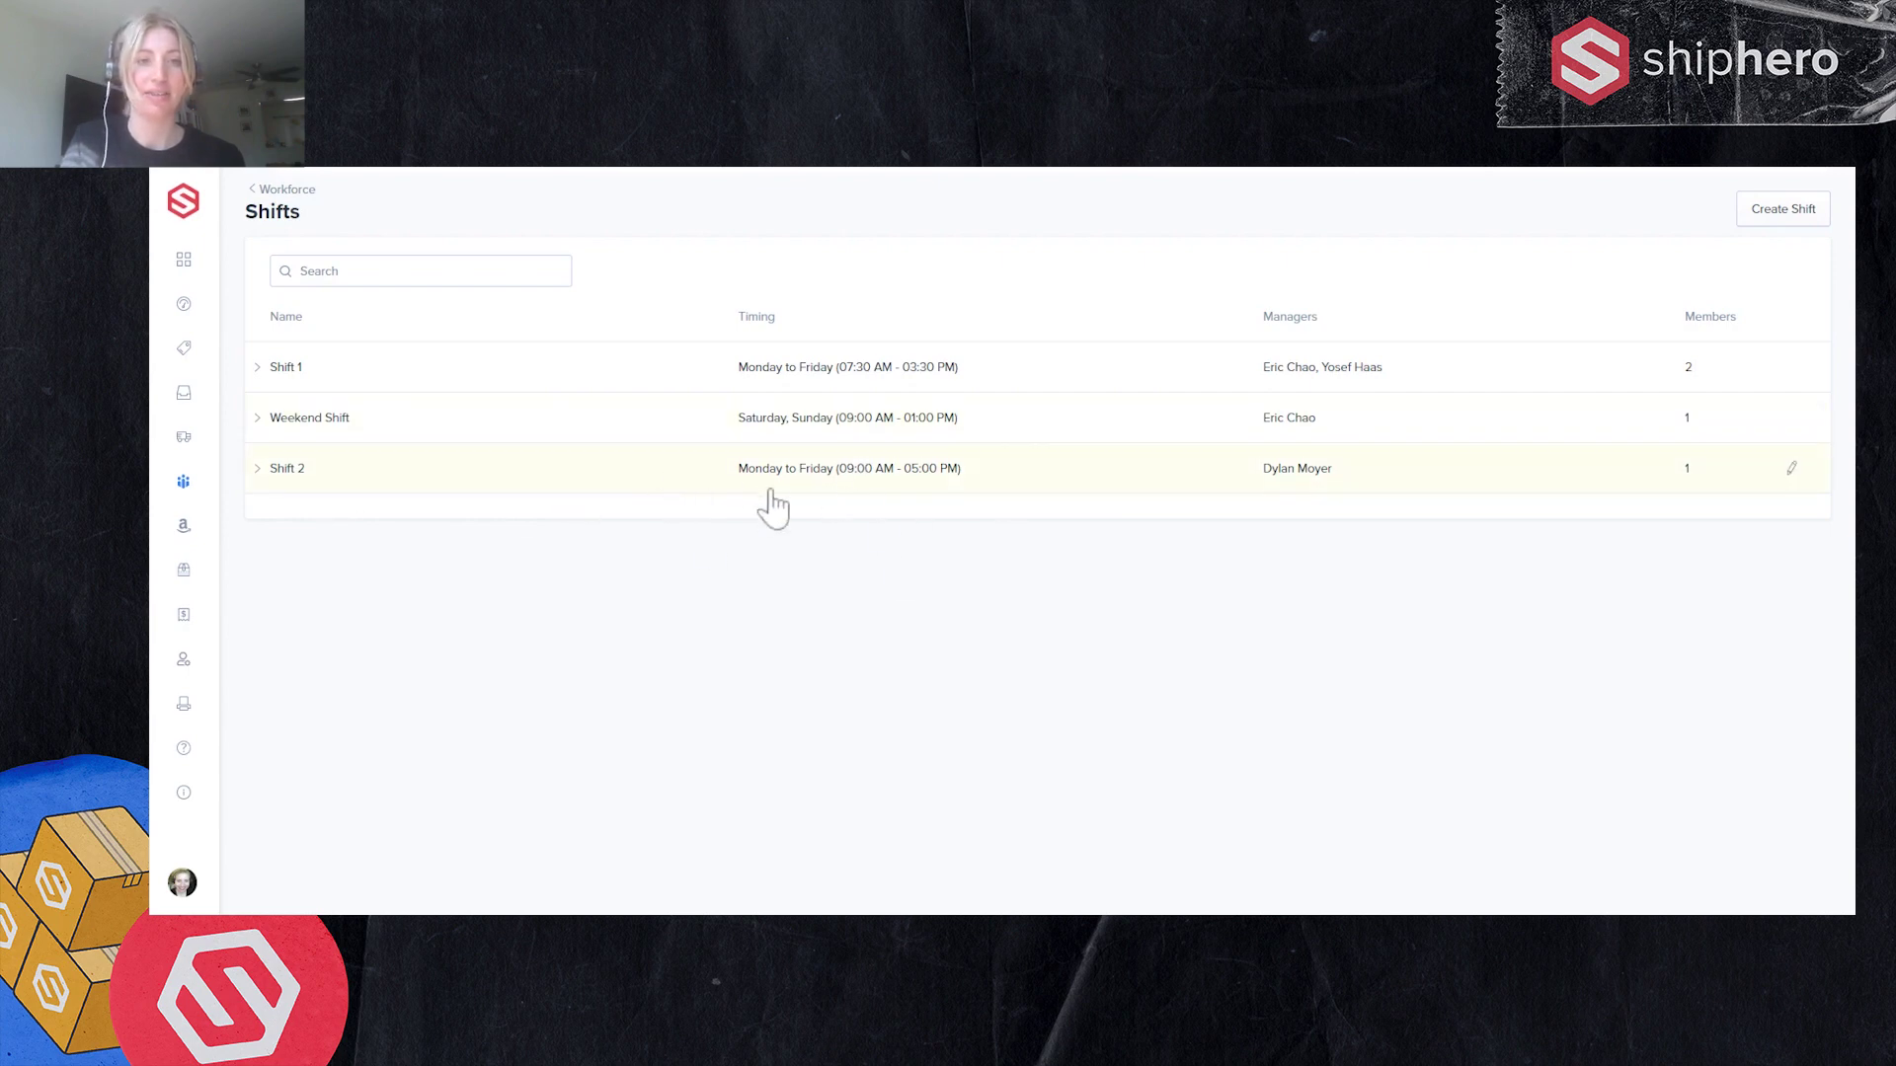
In the WorkforceHero live view, inspect the job creation form and the details of the worker without a job, closing both
mouse_move(182, 491)
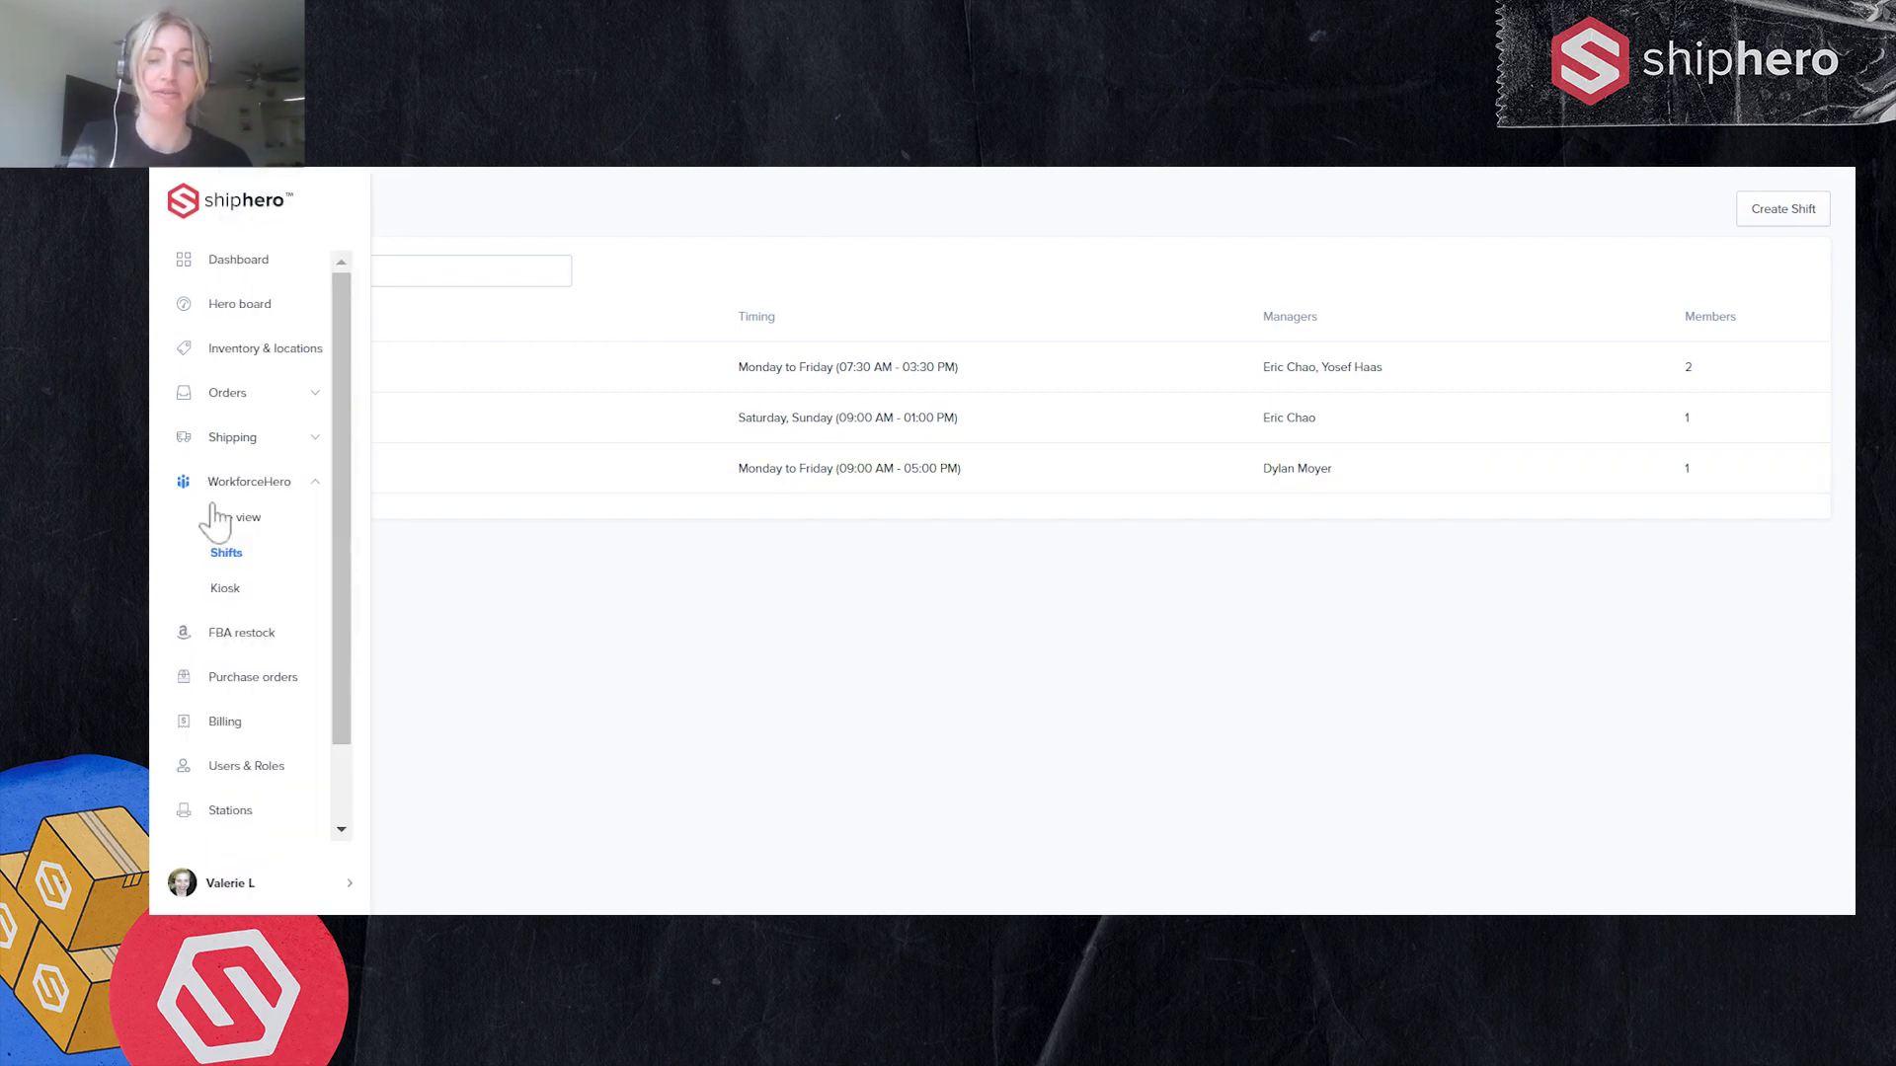
left_click(223, 534)
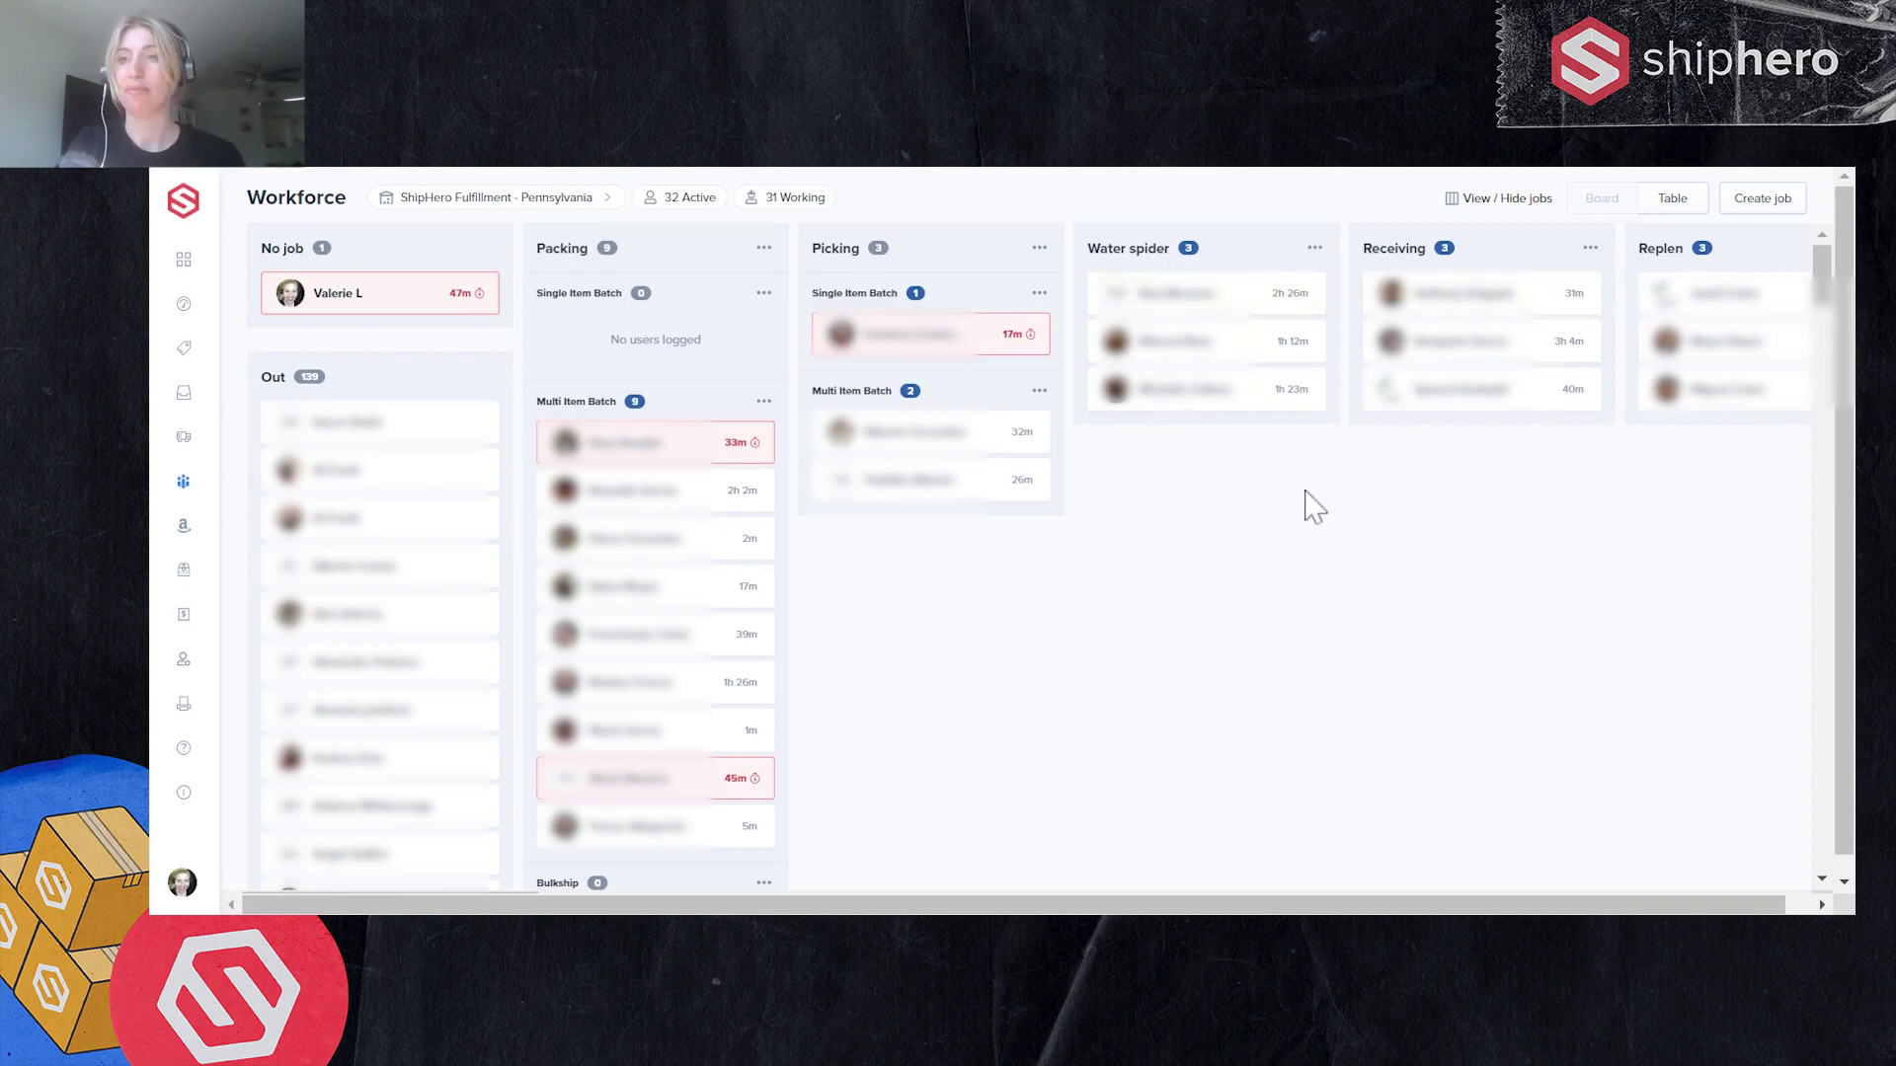
left_click(1783, 229)
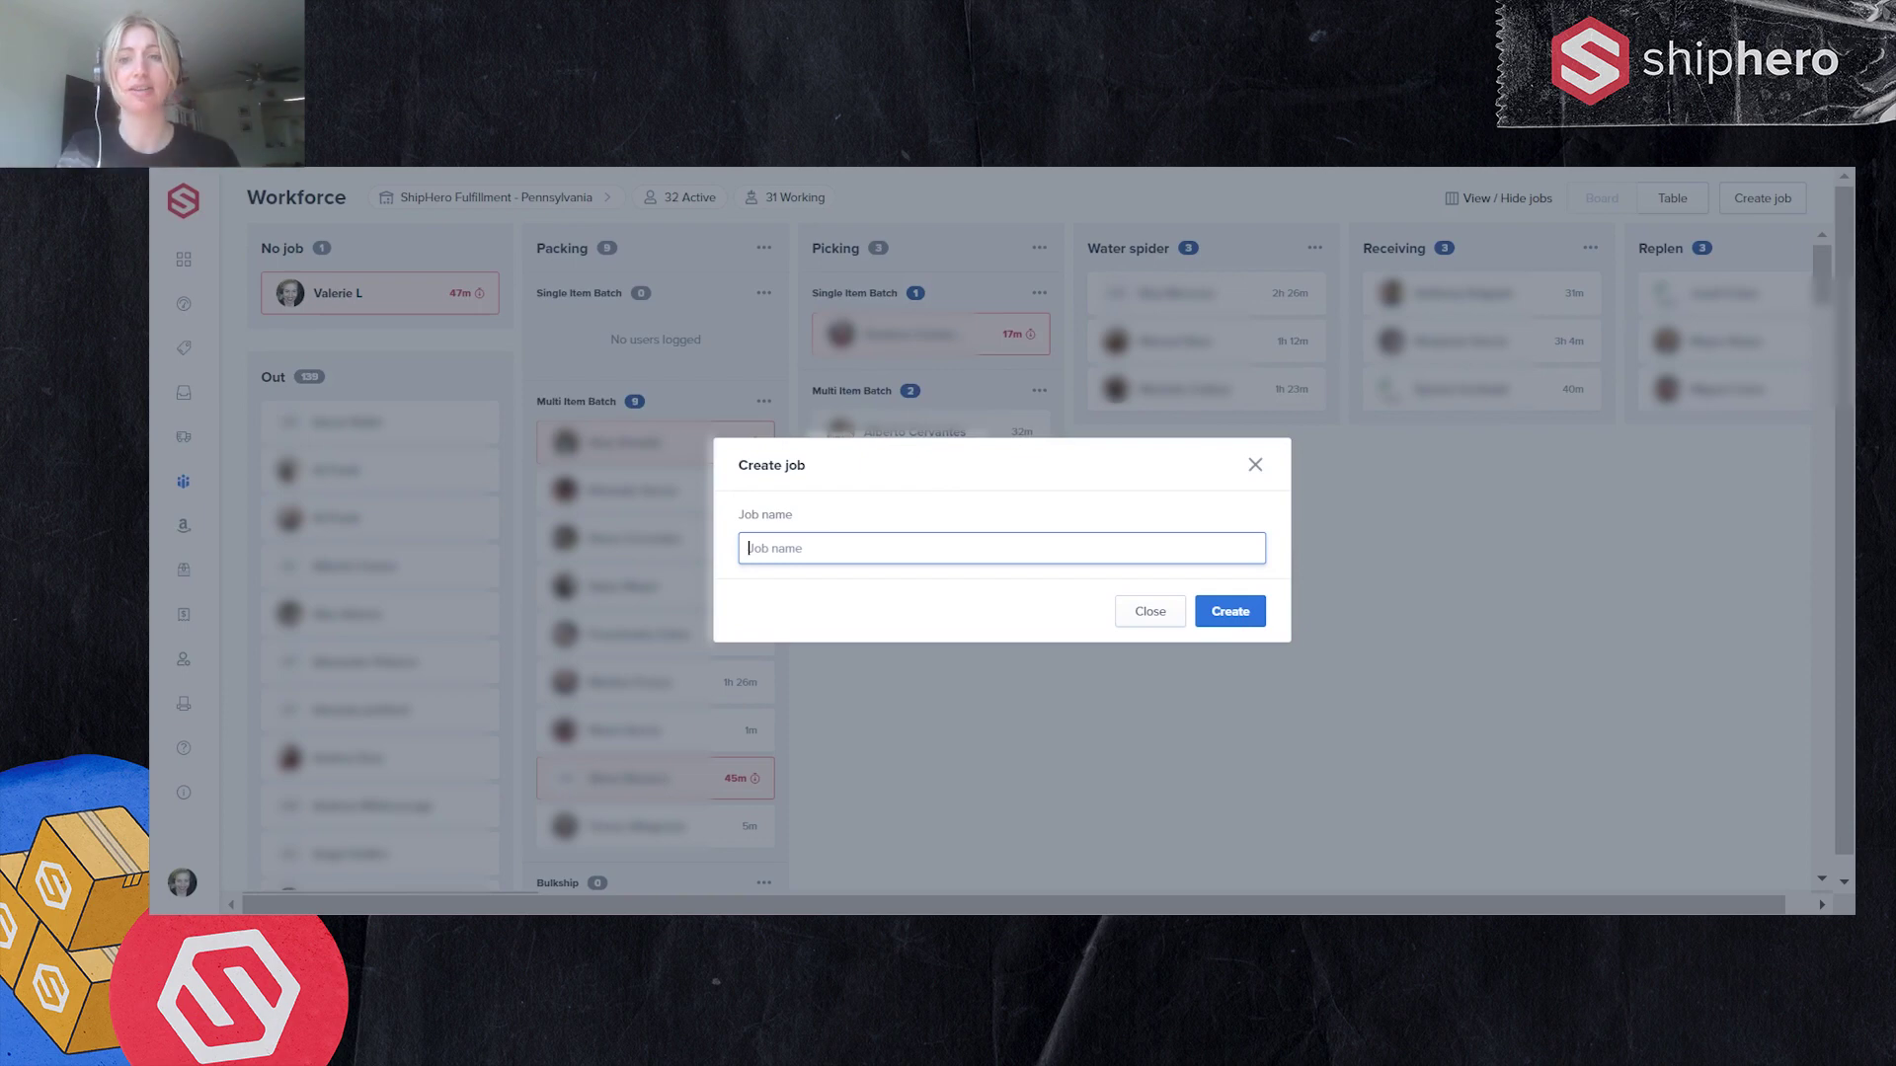
left_click(1255, 465)
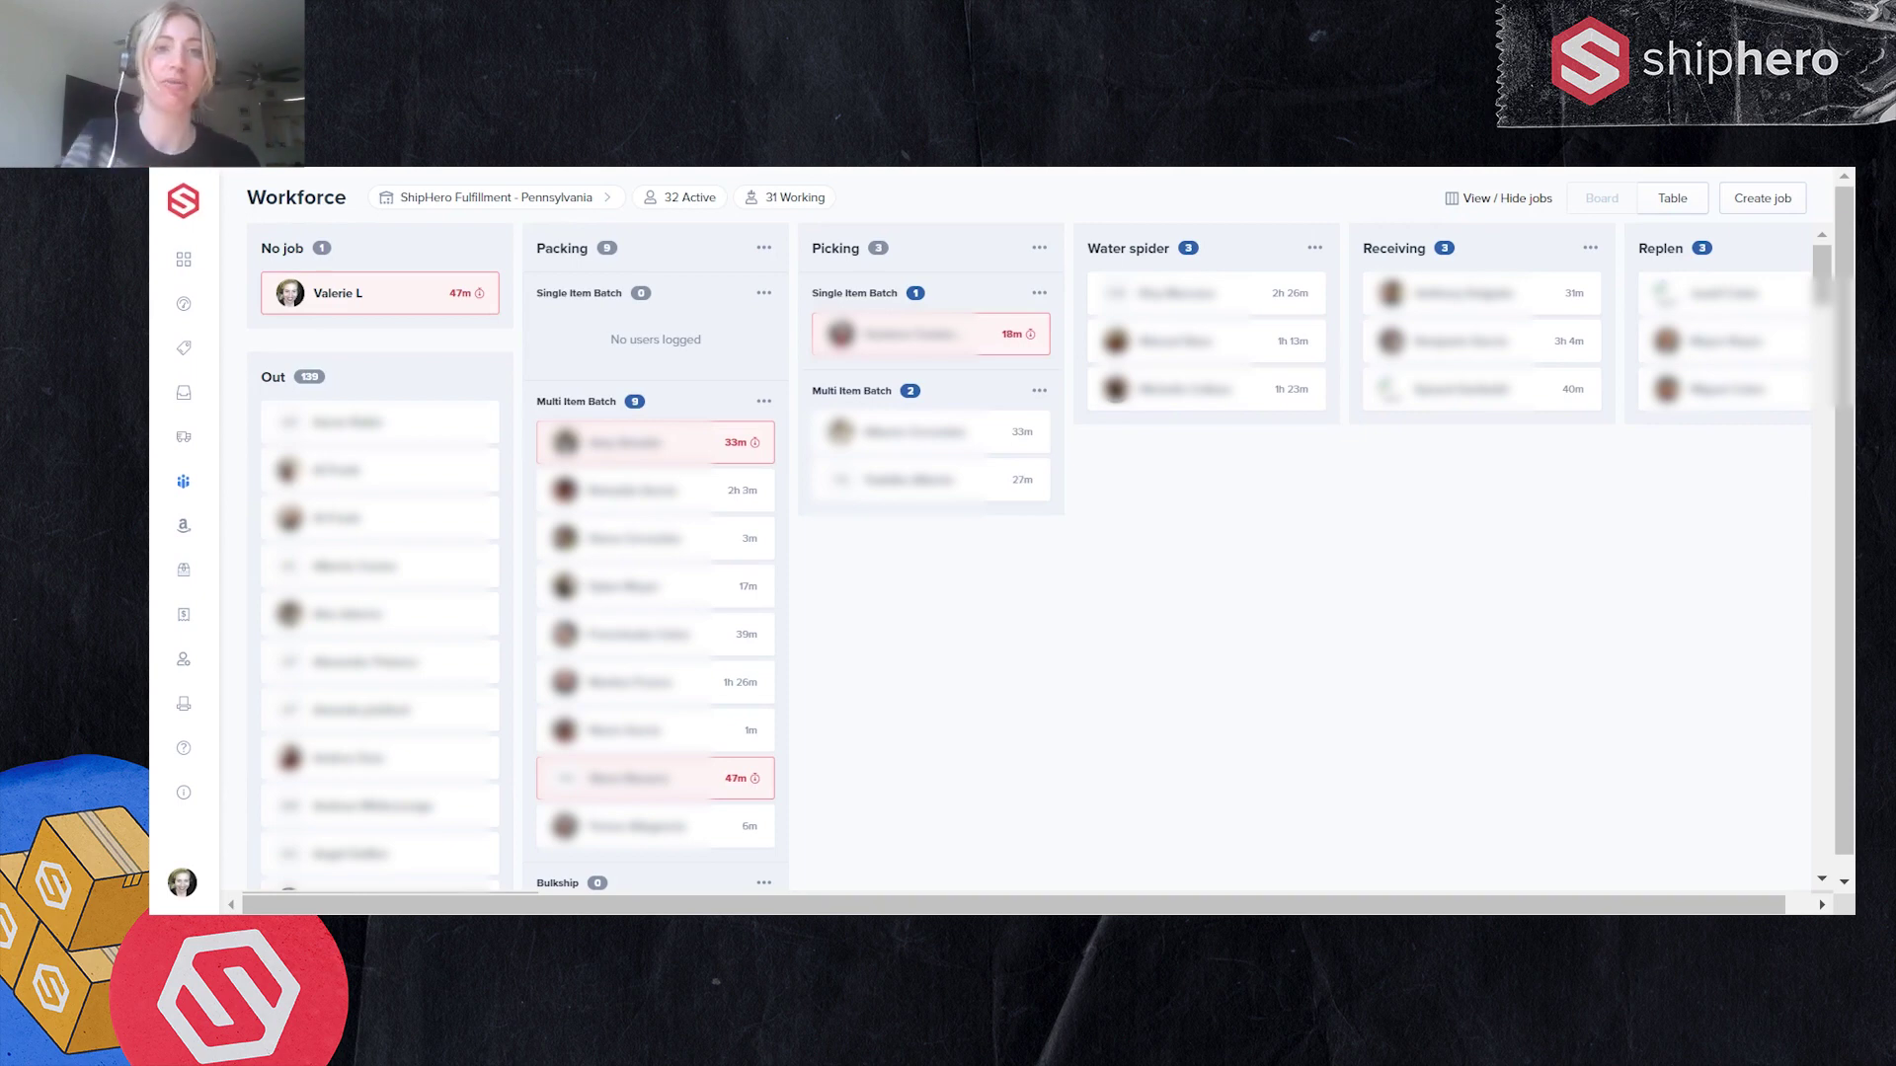
left_click(323, 309)
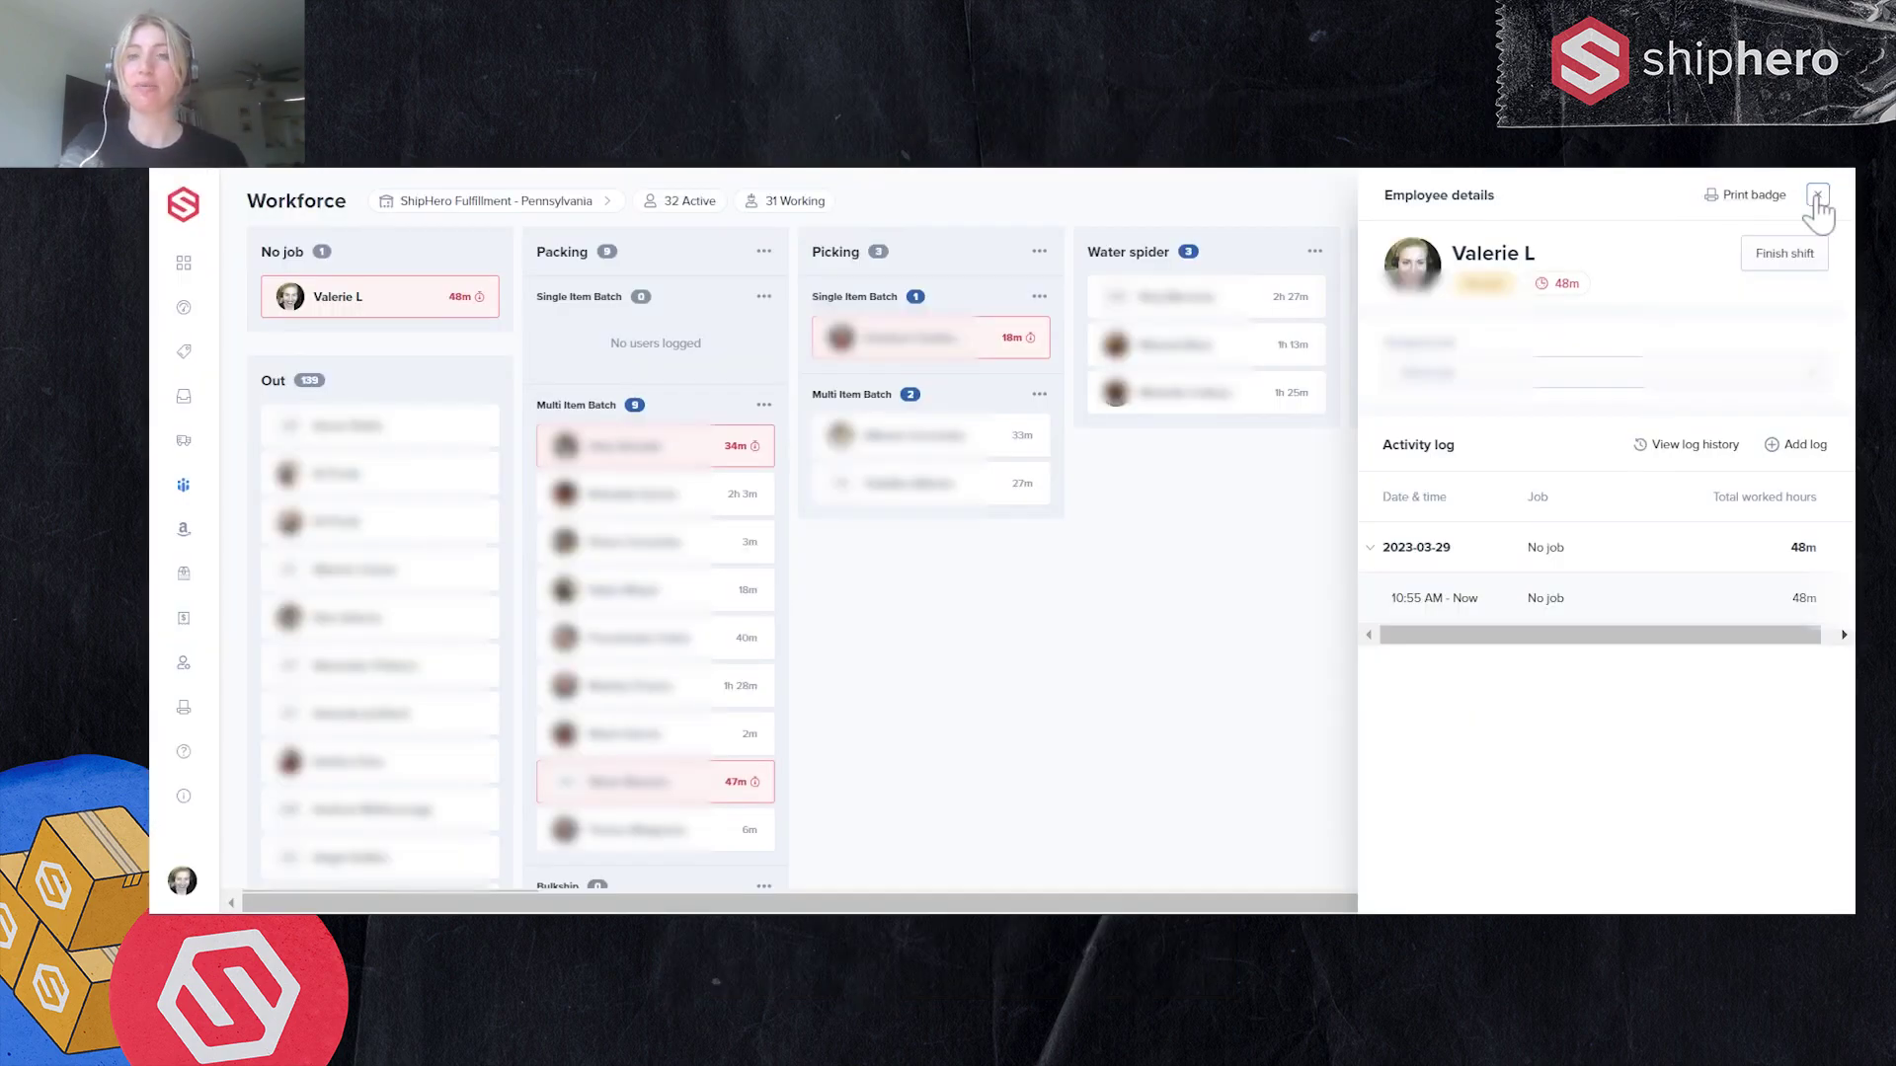
left_click(1817, 202)
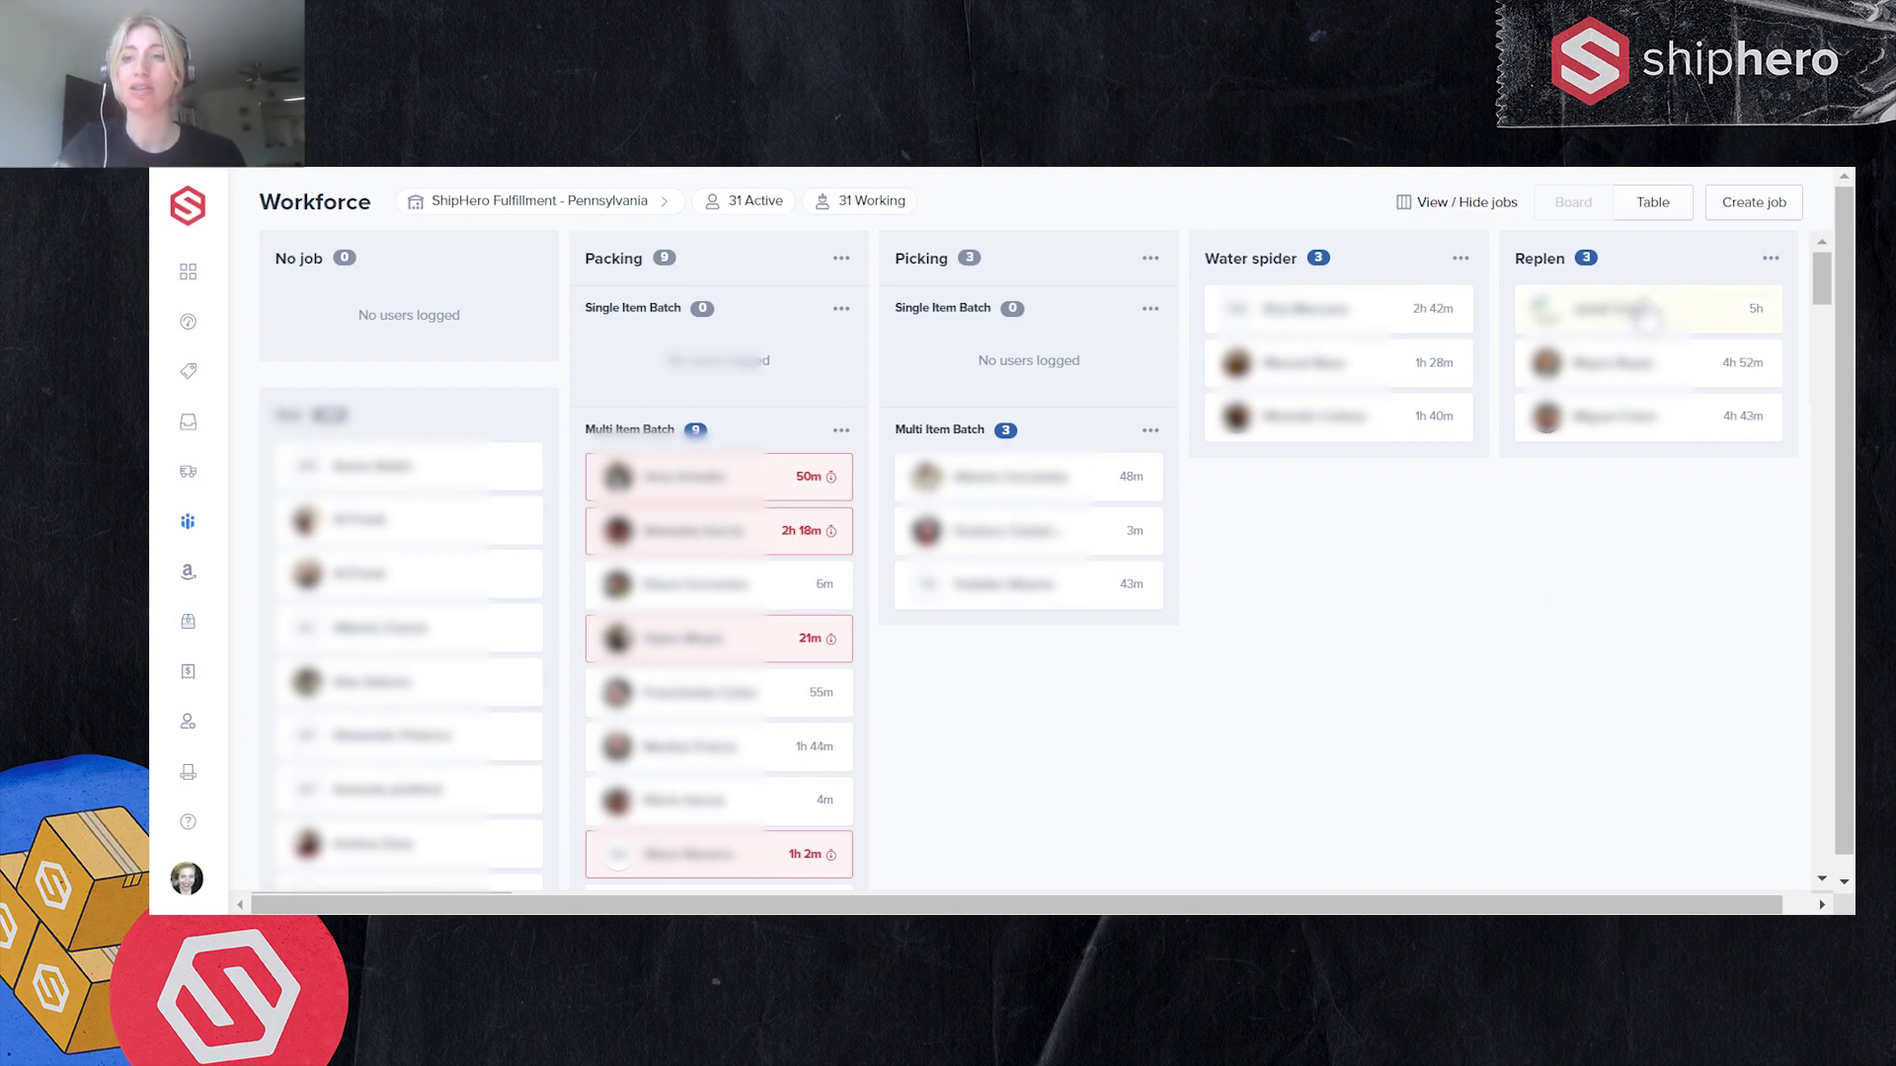
Switch the live view to a table and review the workers under Status & Tags, Warnings, Not working and Working
left_click(1655, 207)
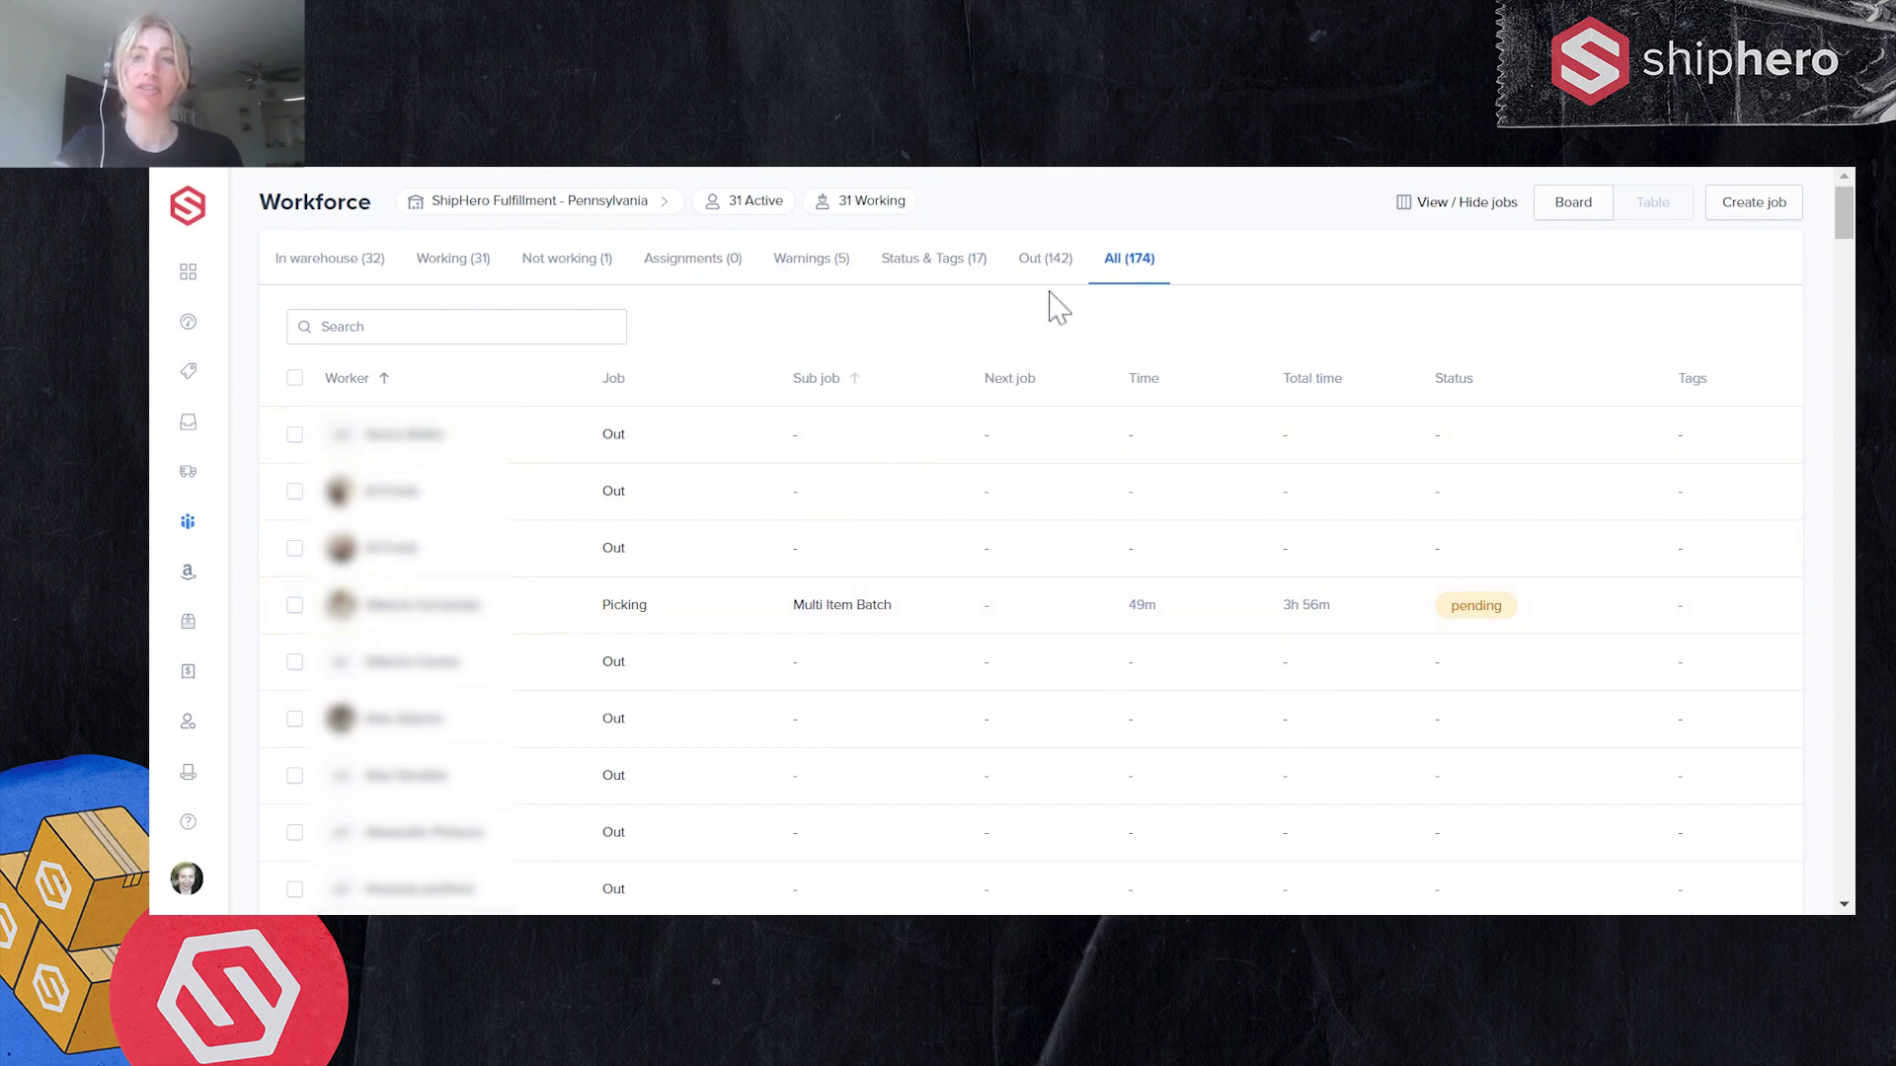
left_click(910, 266)
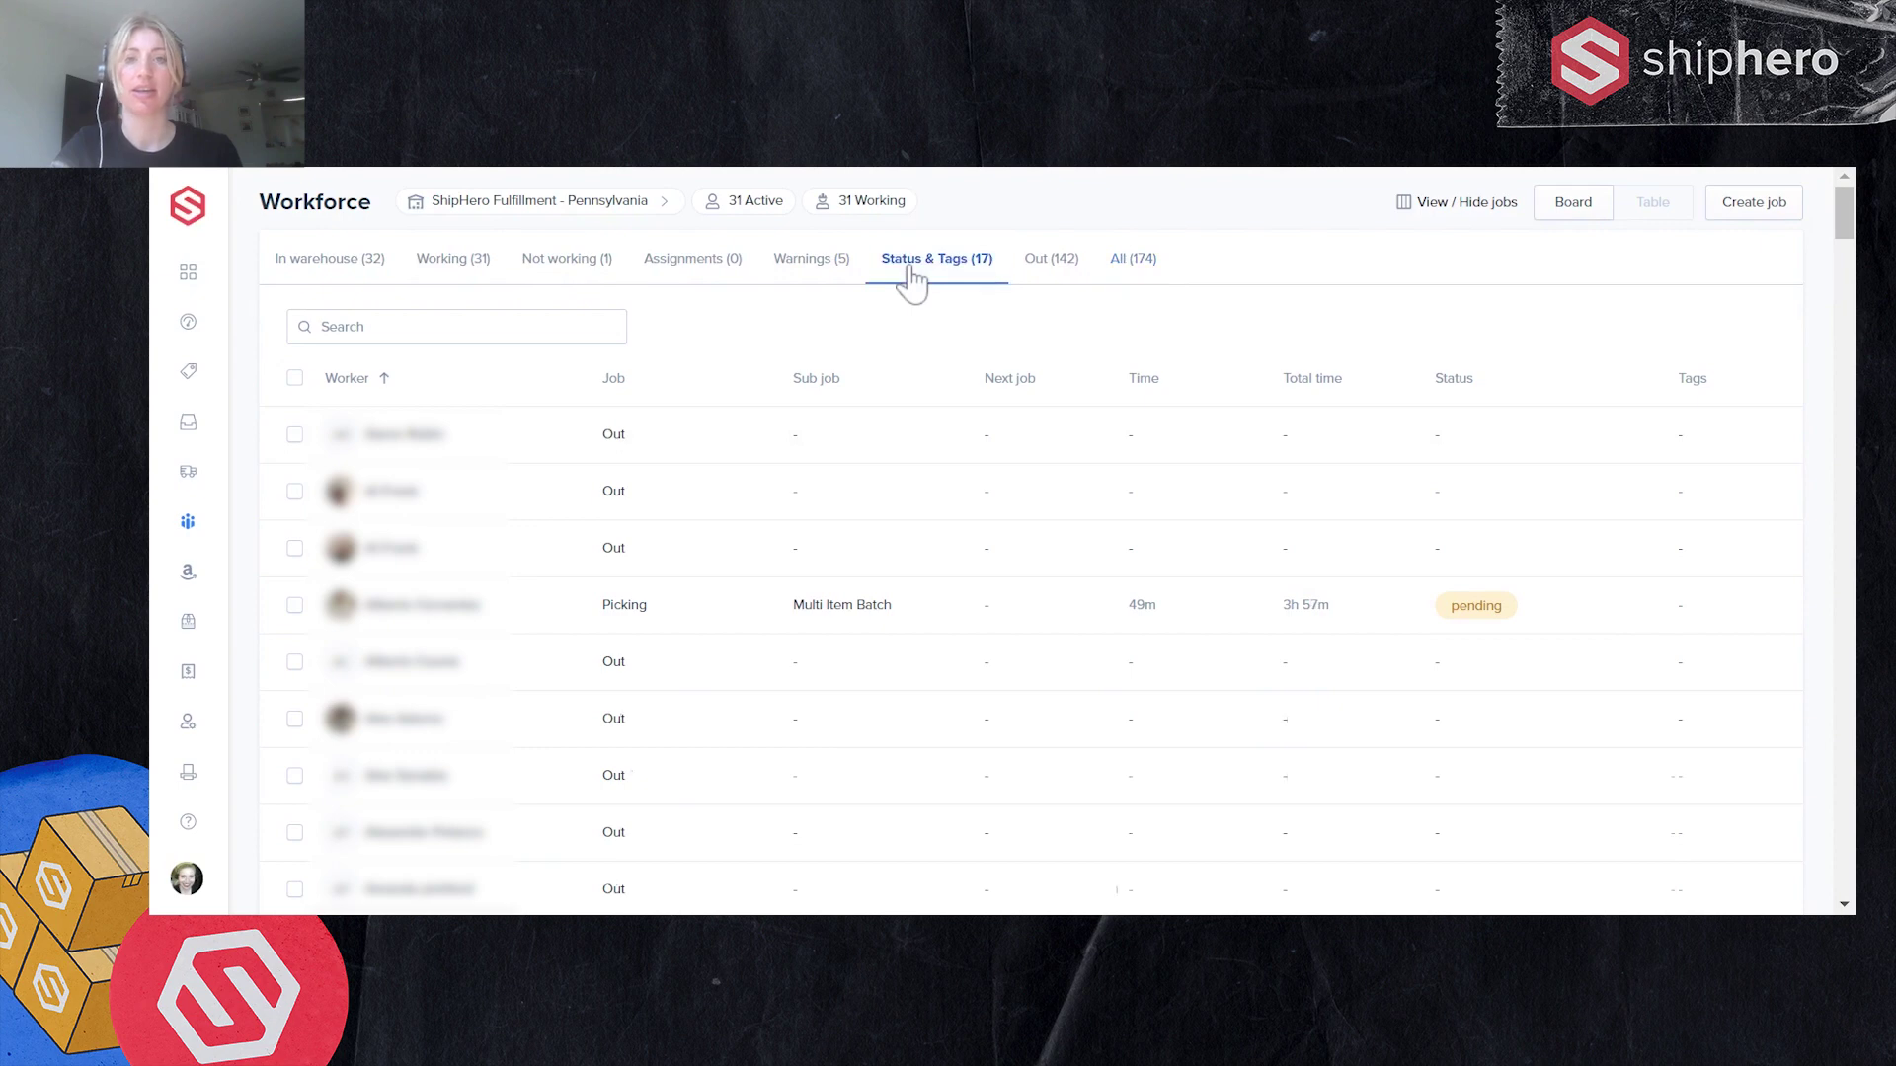
left_click(810, 265)
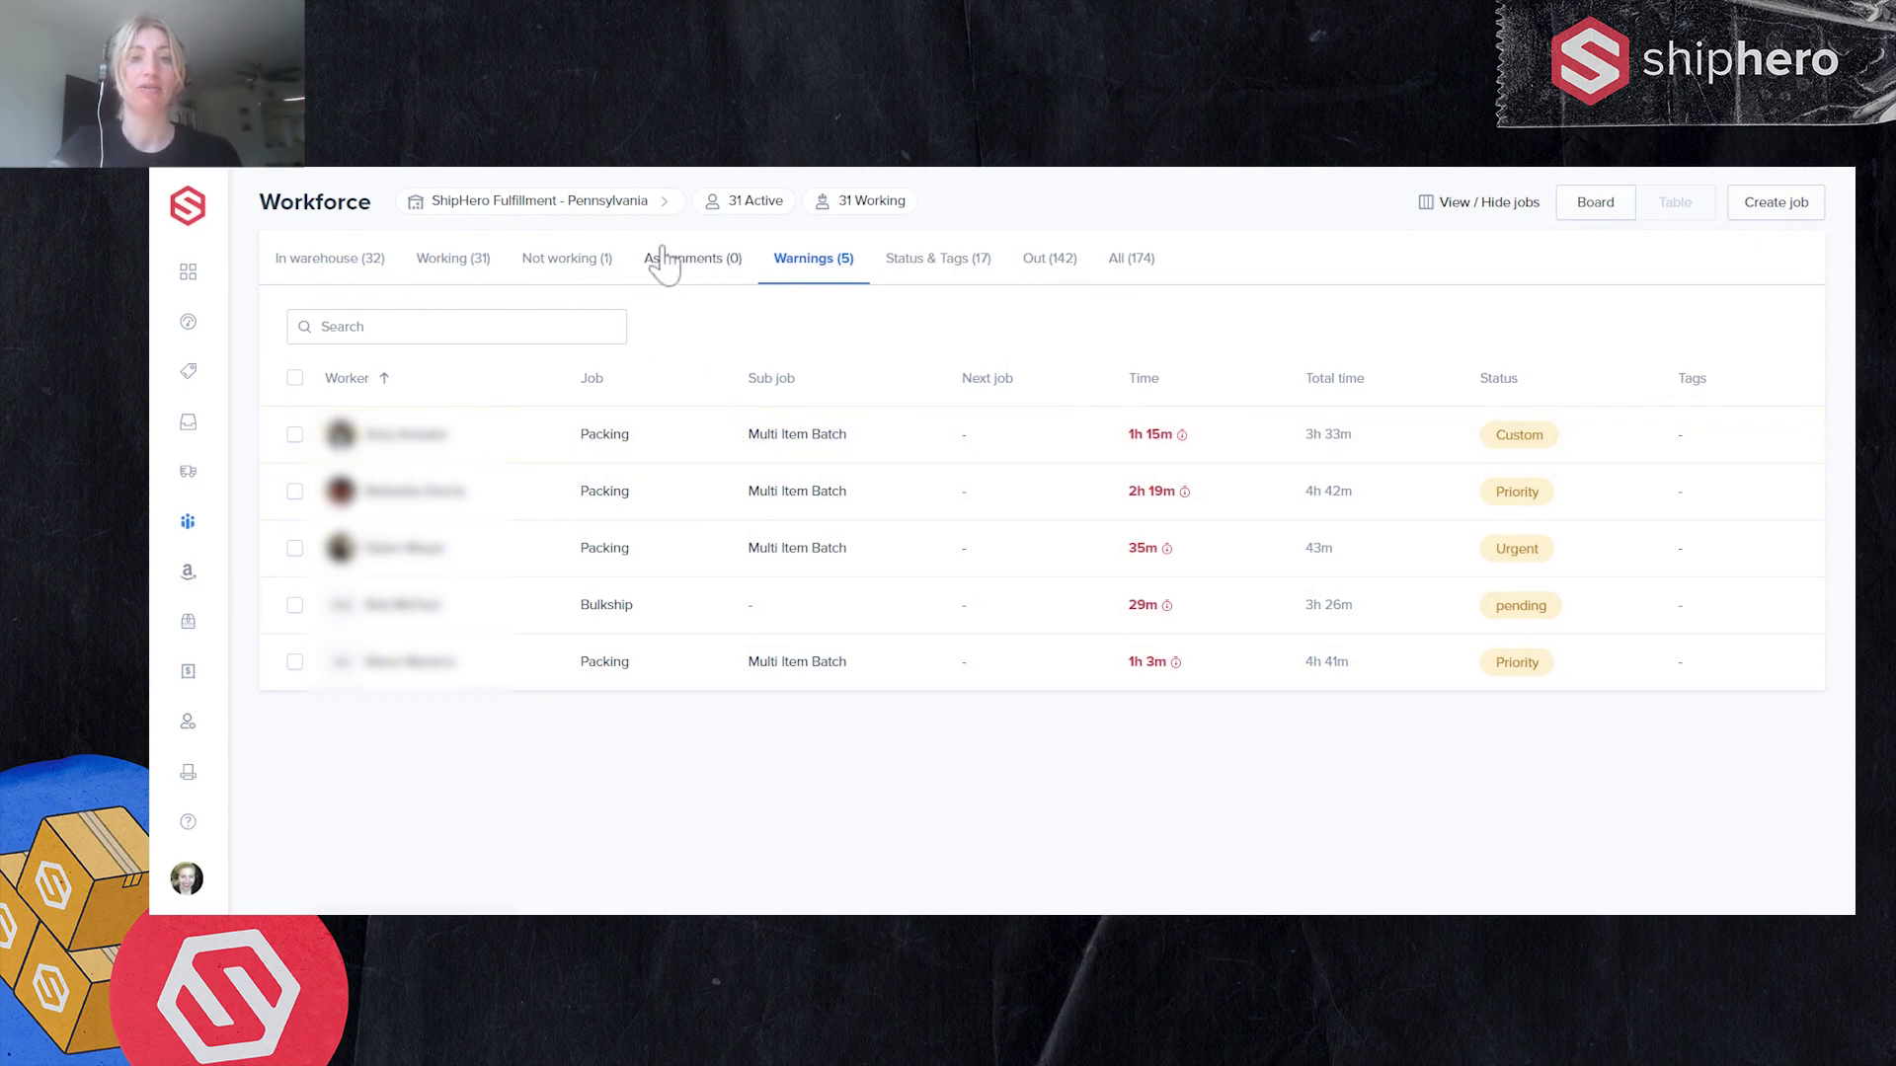
left_click(592, 261)
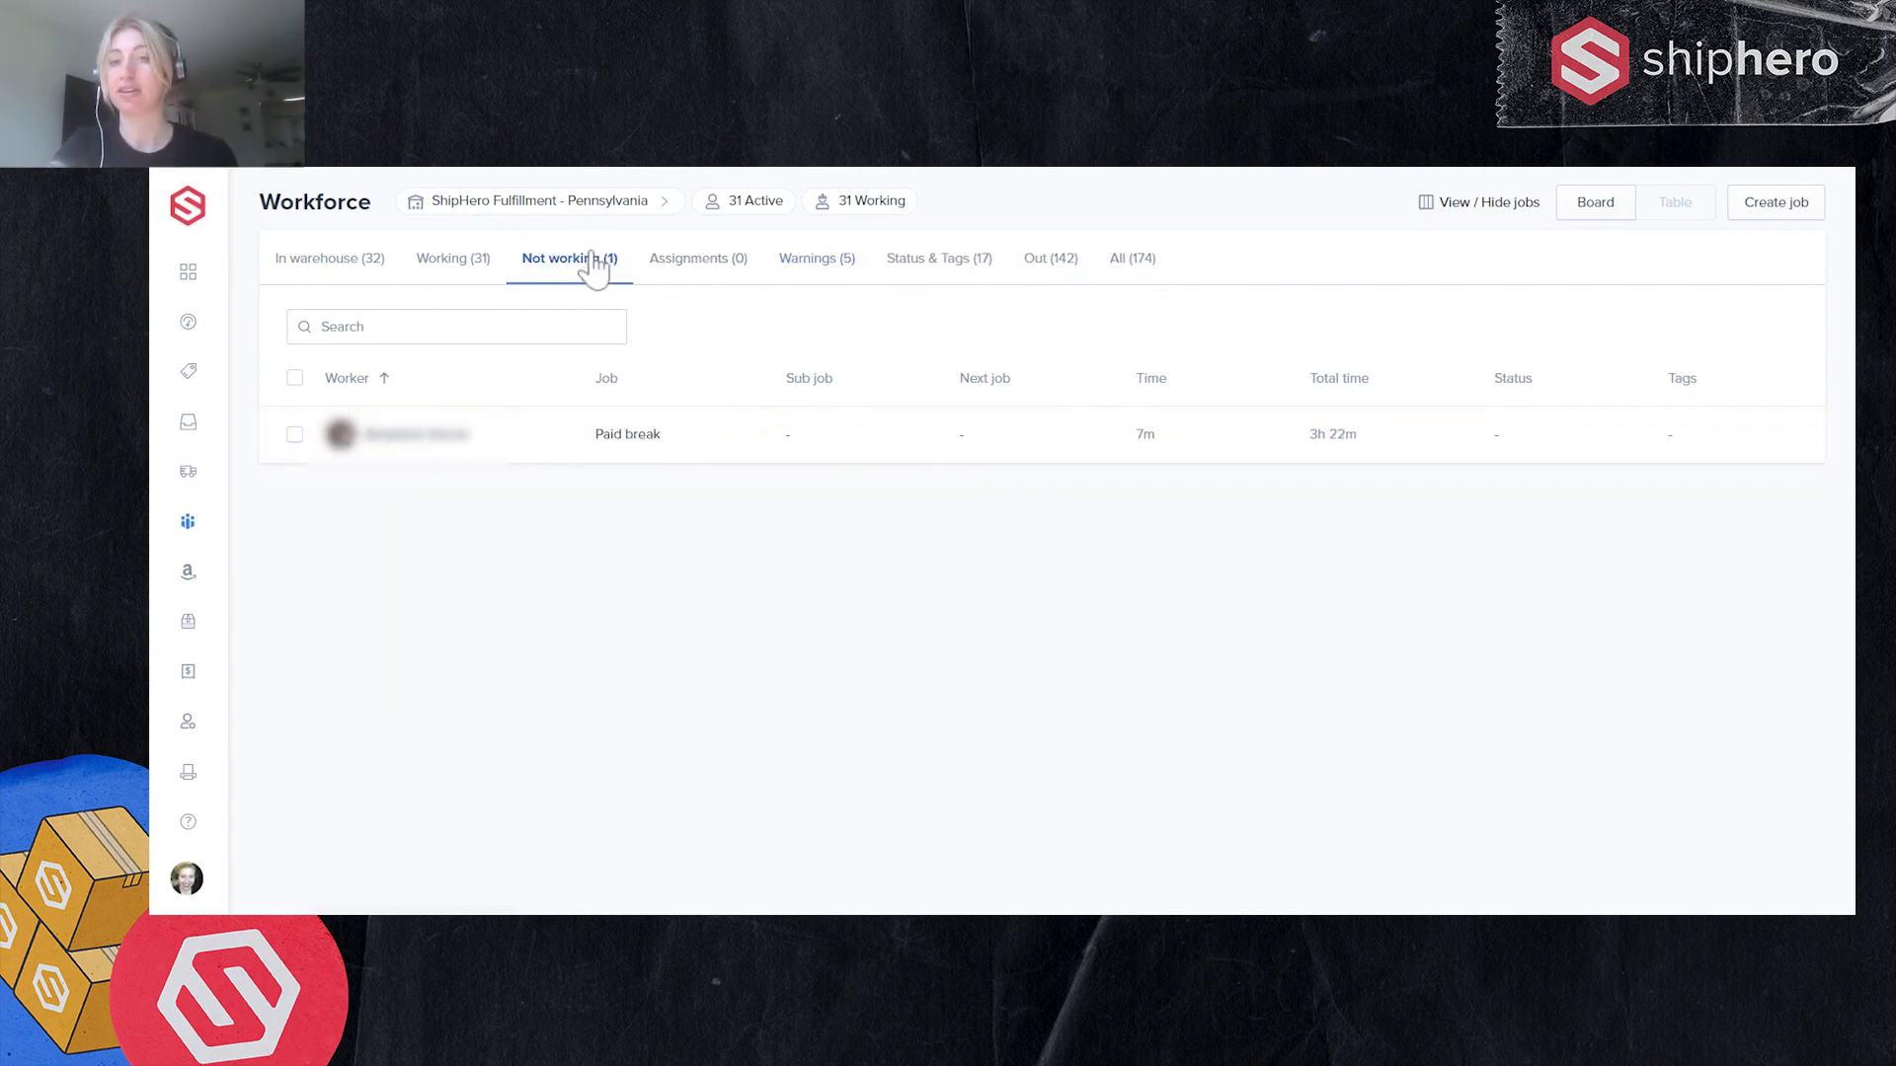
left_click(461, 268)
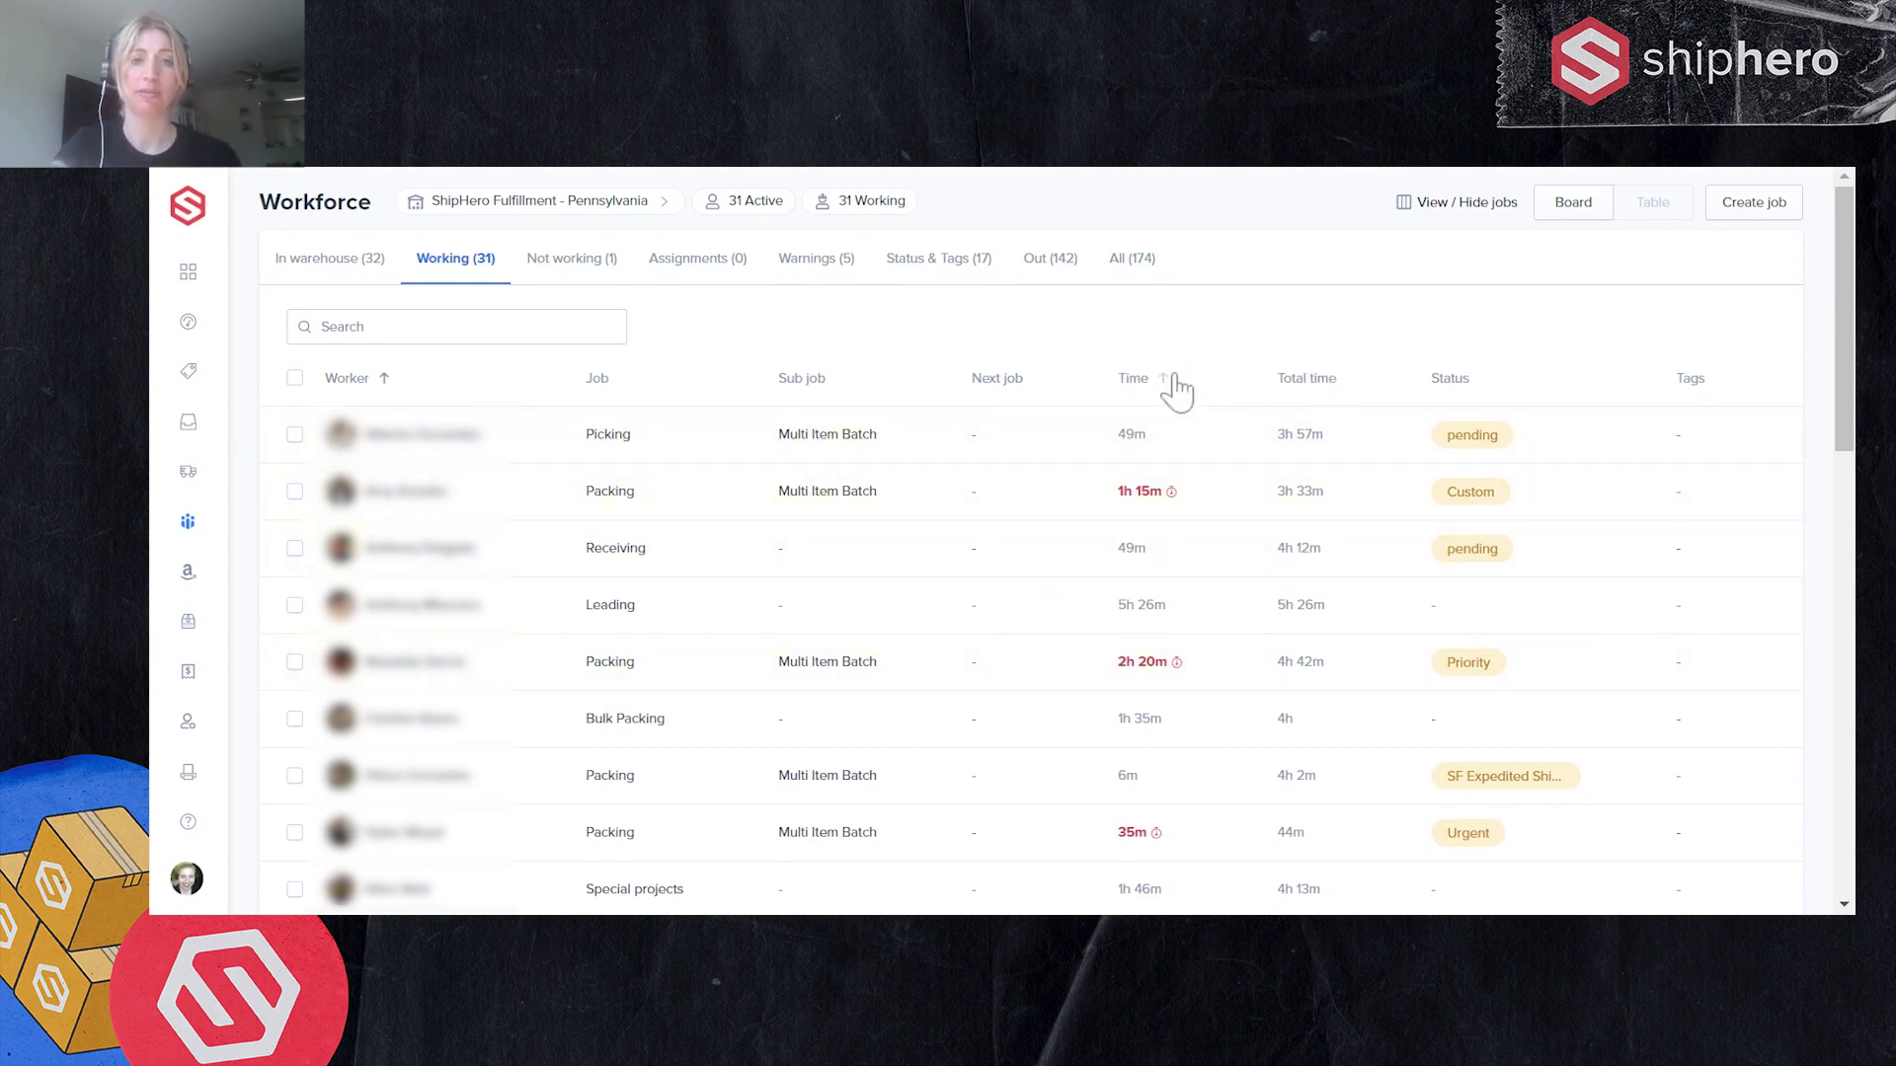
Bring up job assignment for the first working employee, search the jobs for "pick", then cancel and deselect the employee
left_click(296, 436)
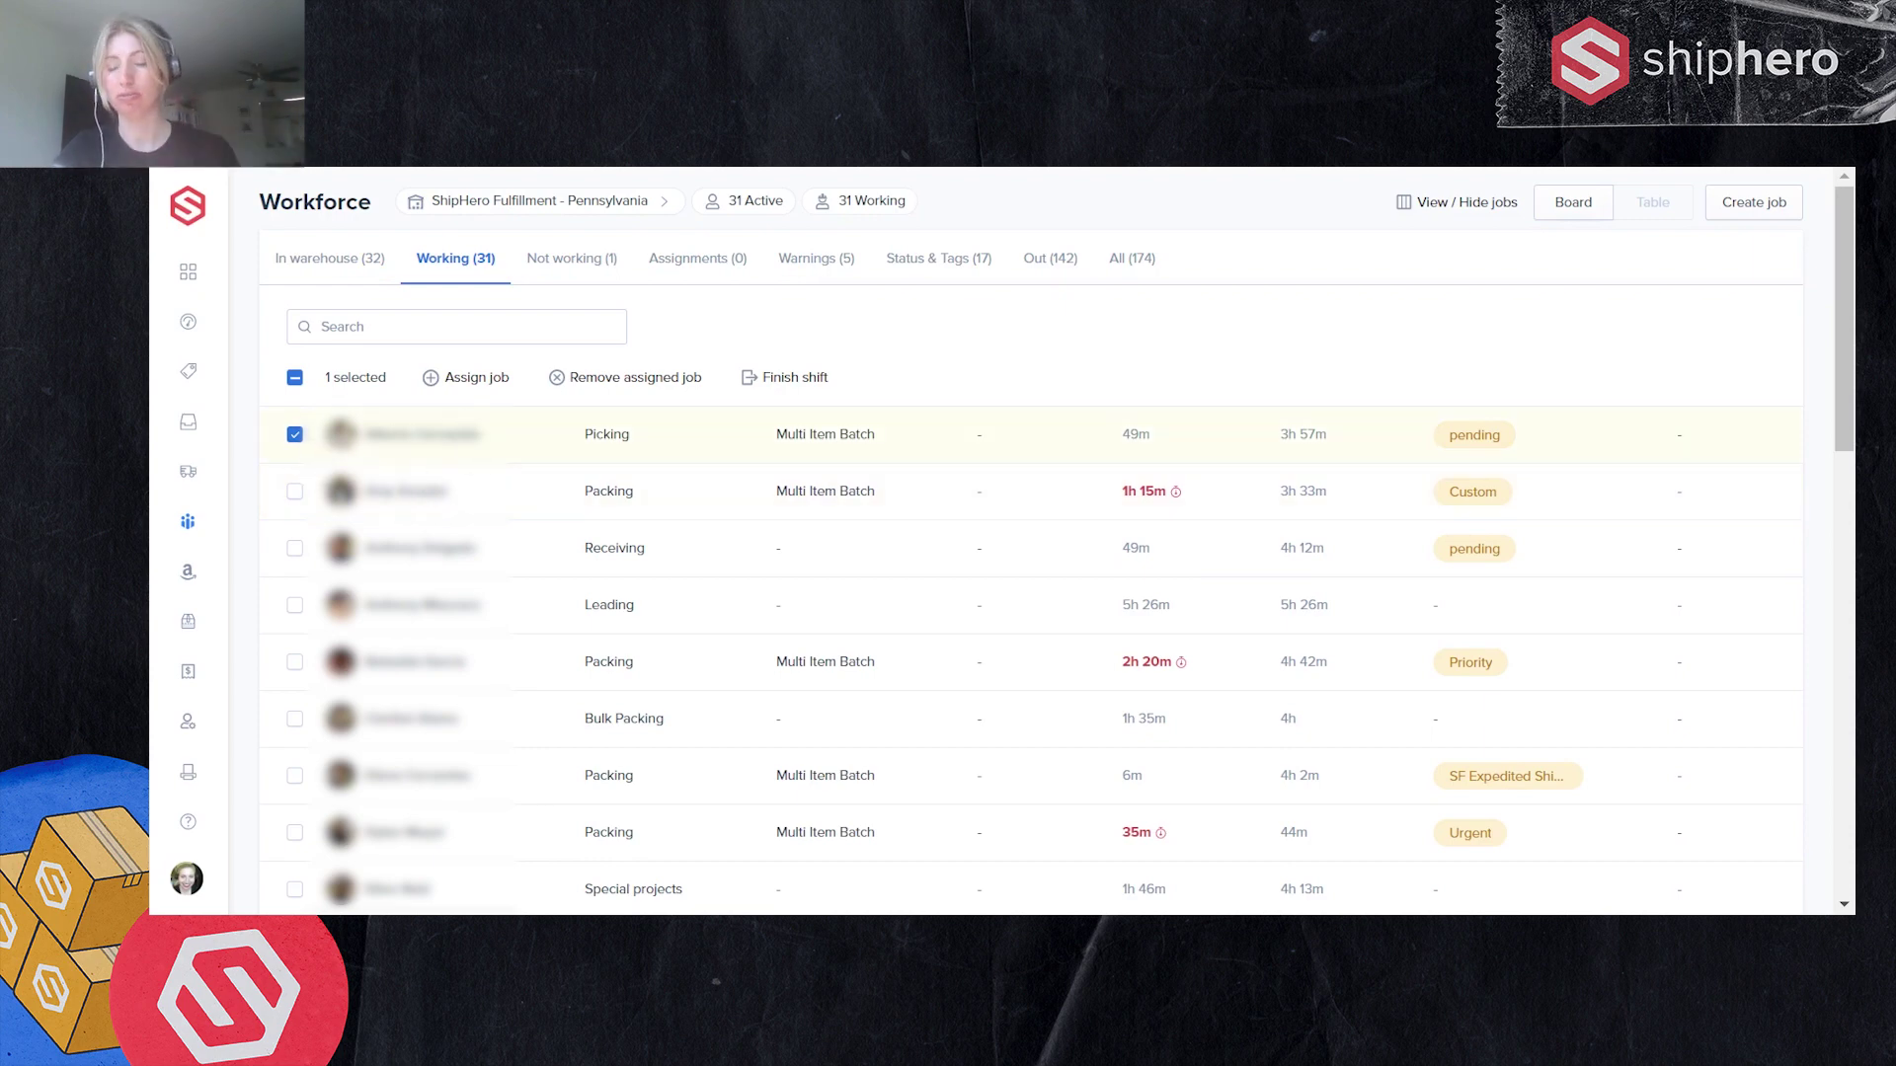
left_click(295, 434)
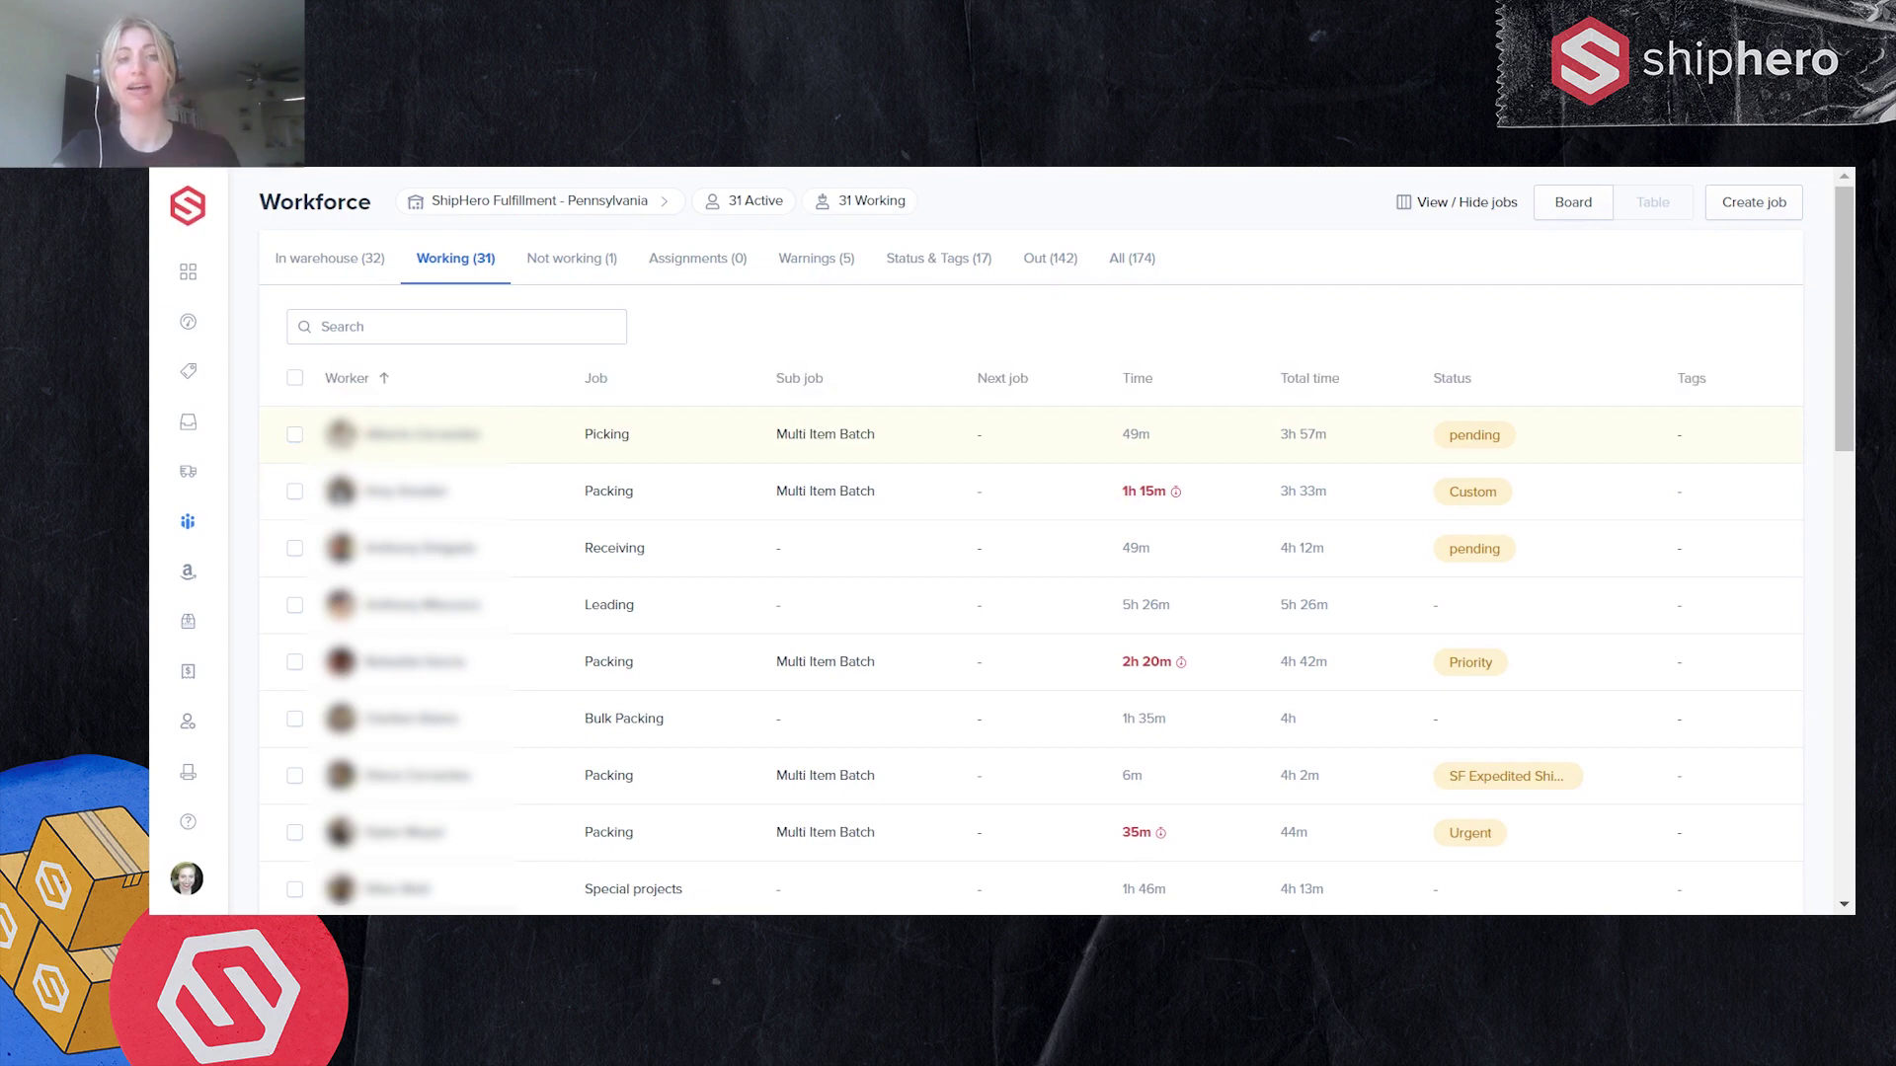
left_click(294, 434)
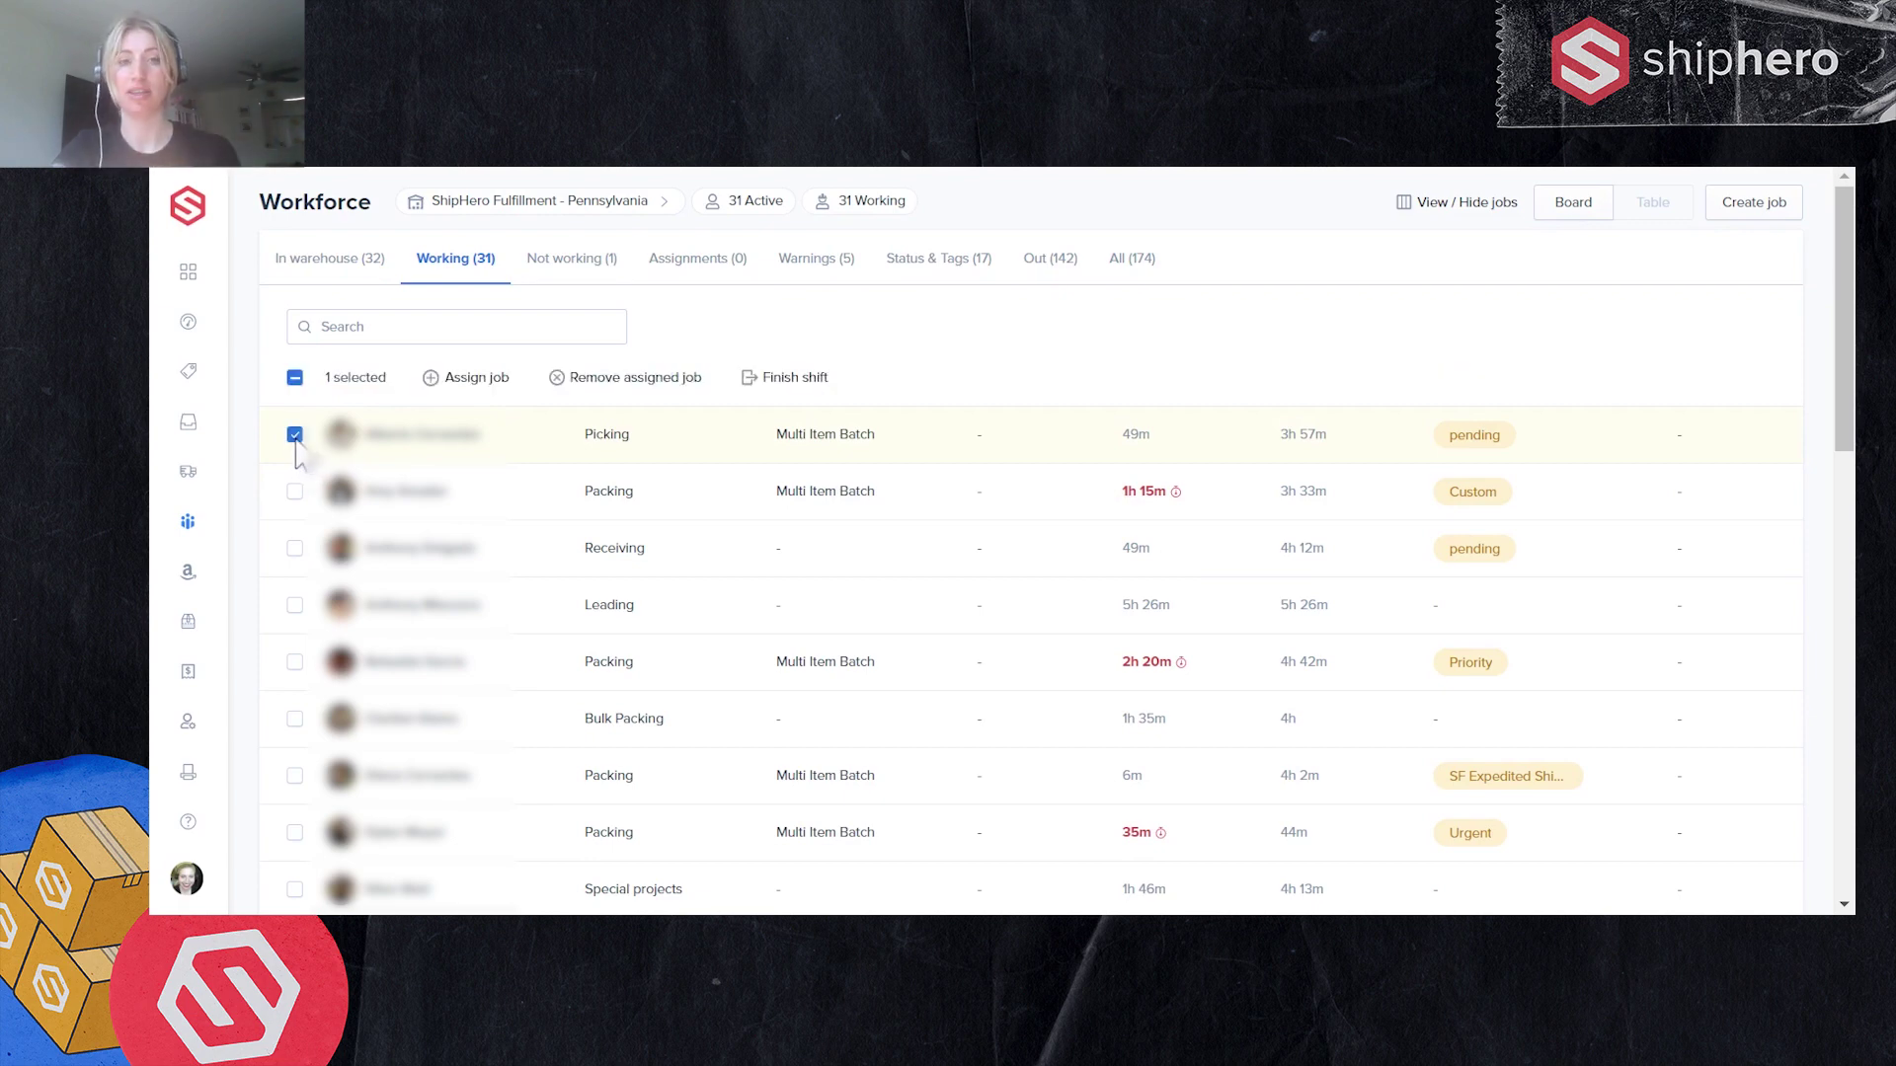
left_click(481, 385)
scroll(877, 571, "down", 10)
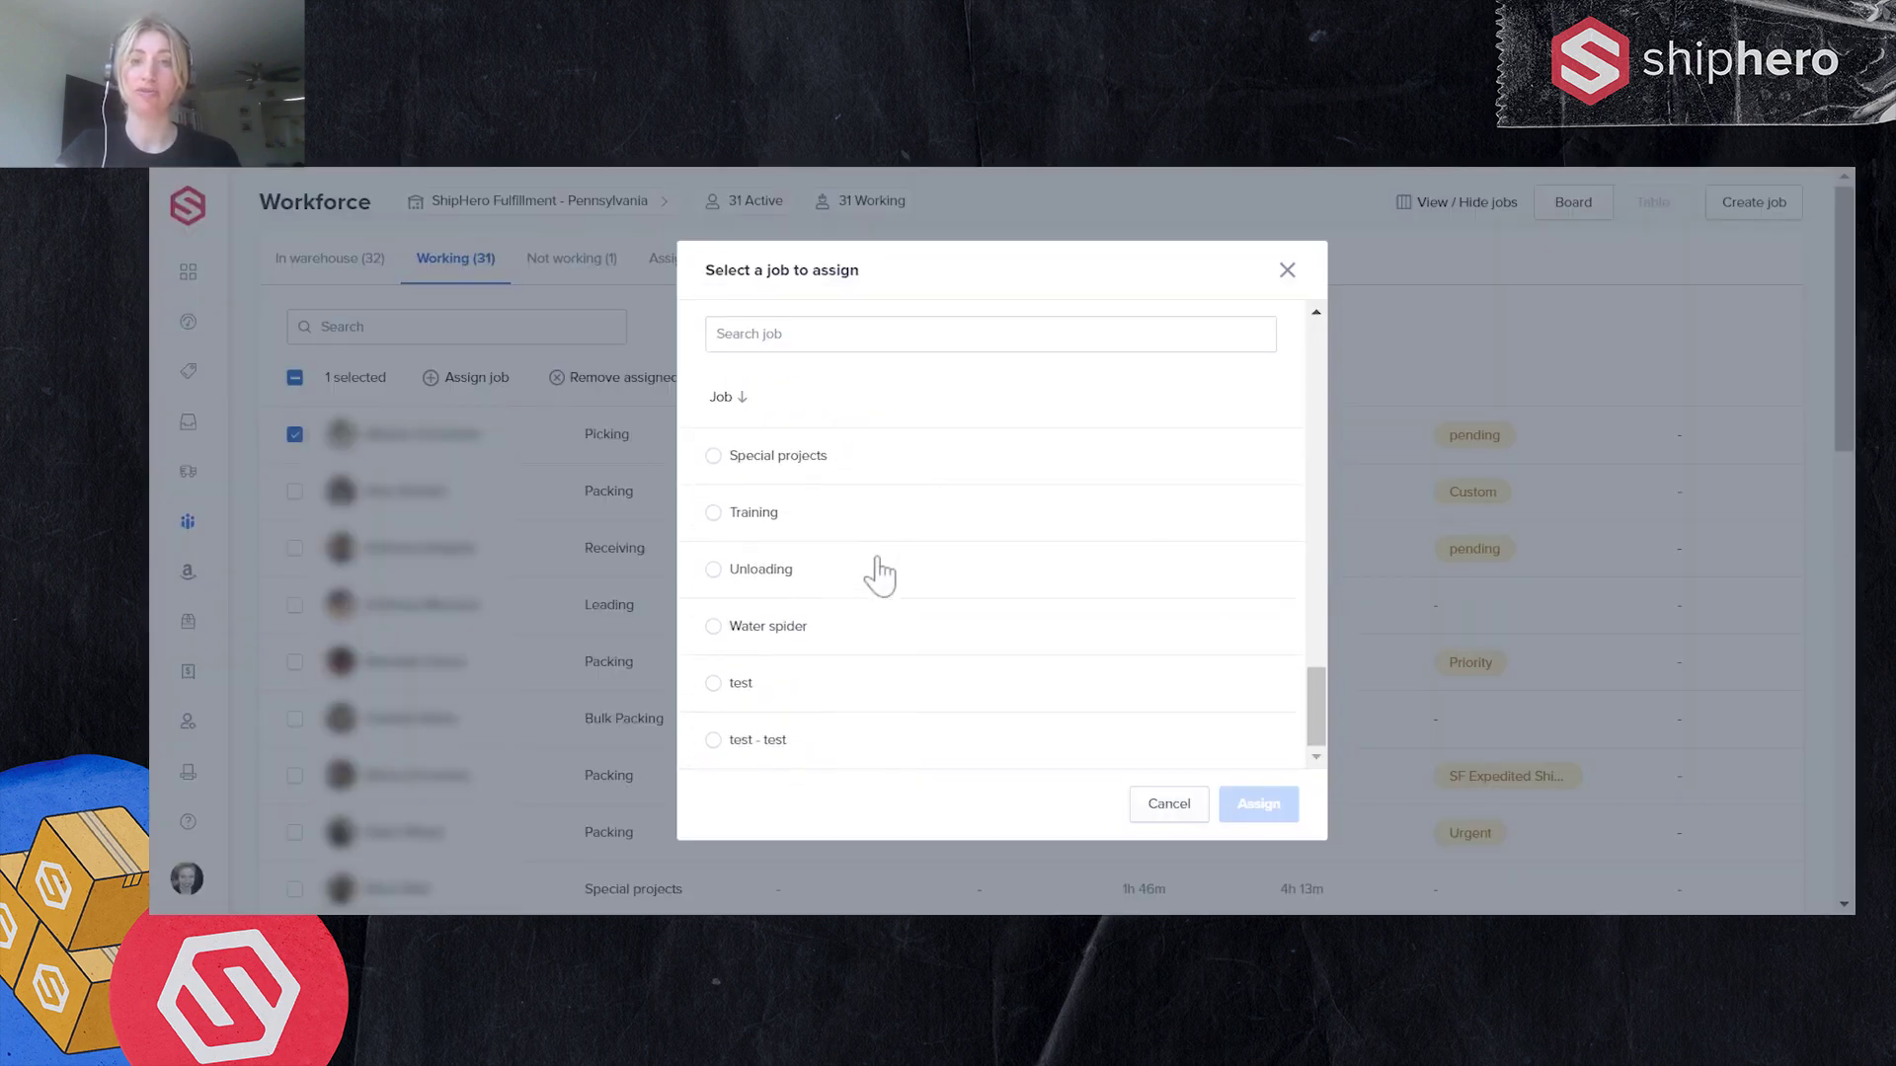
left_click(790, 336)
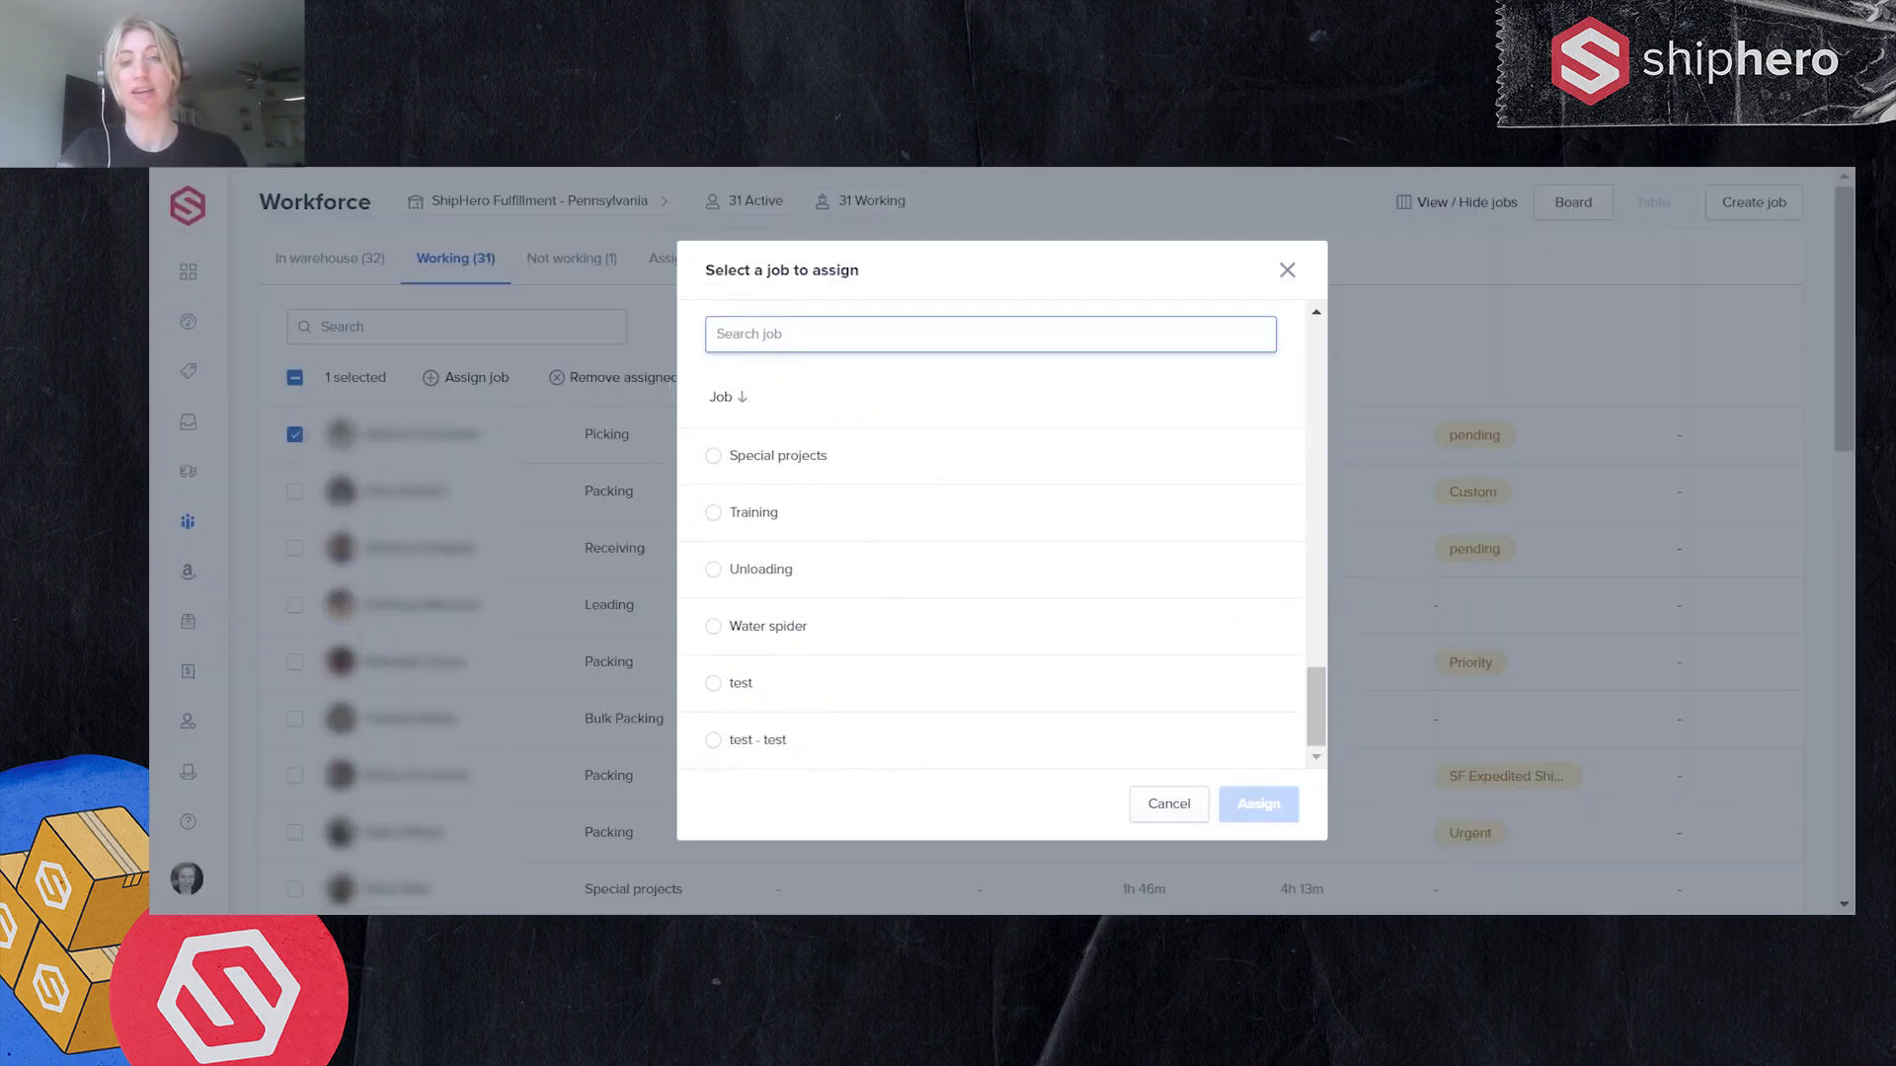
type("pick")
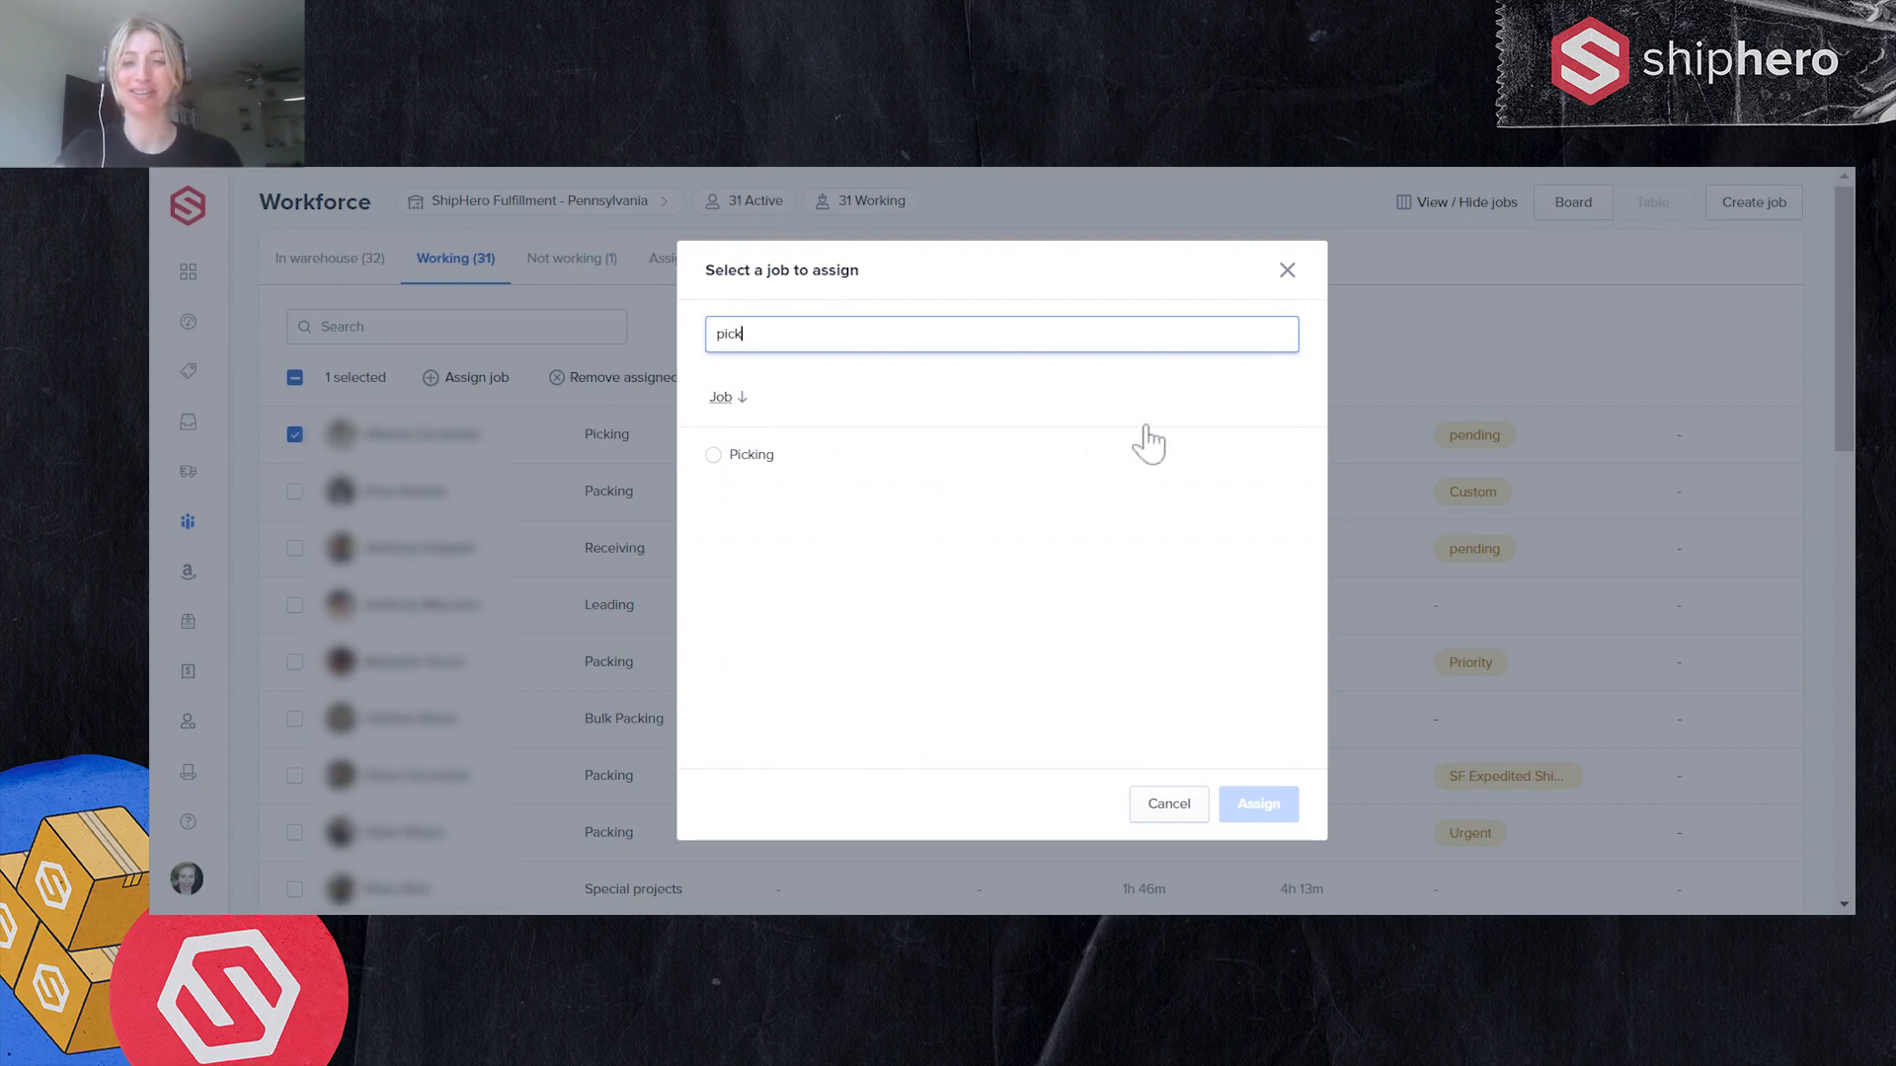
left_click(1165, 806)
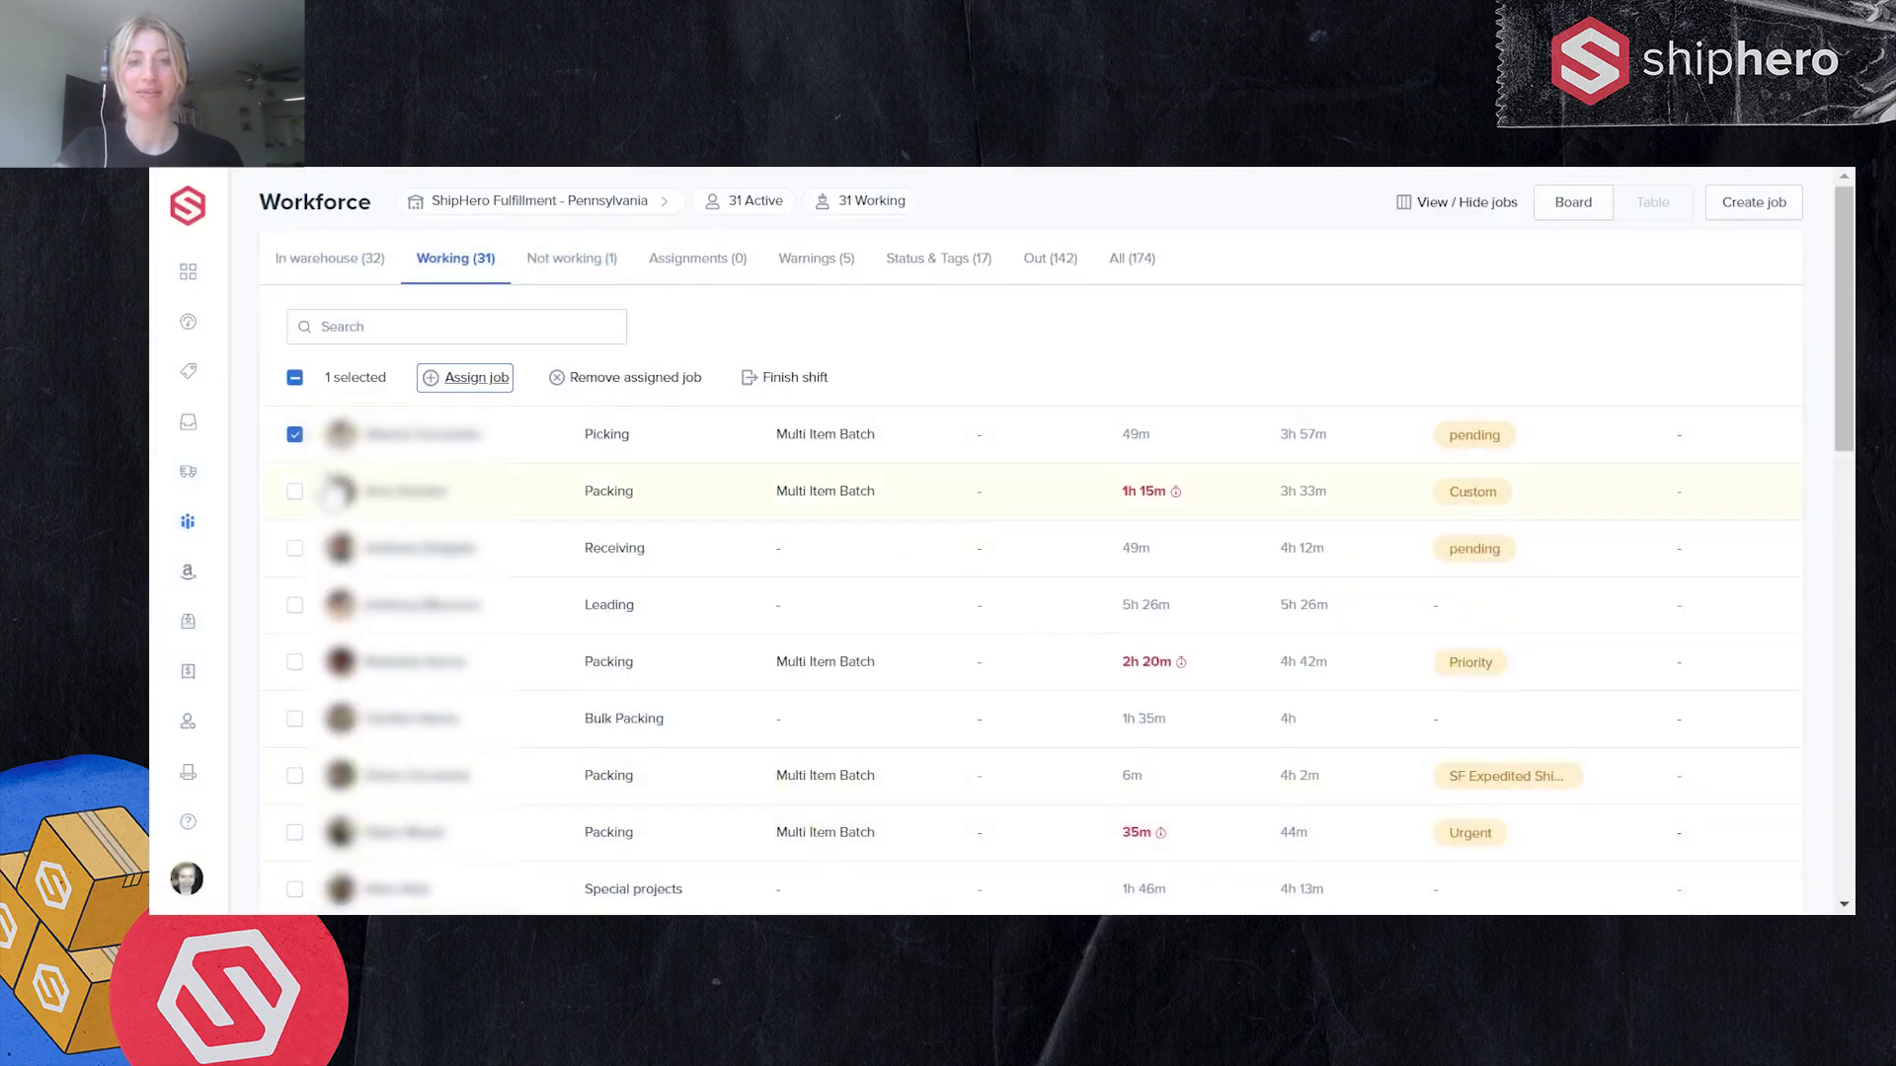
left_click(295, 437)
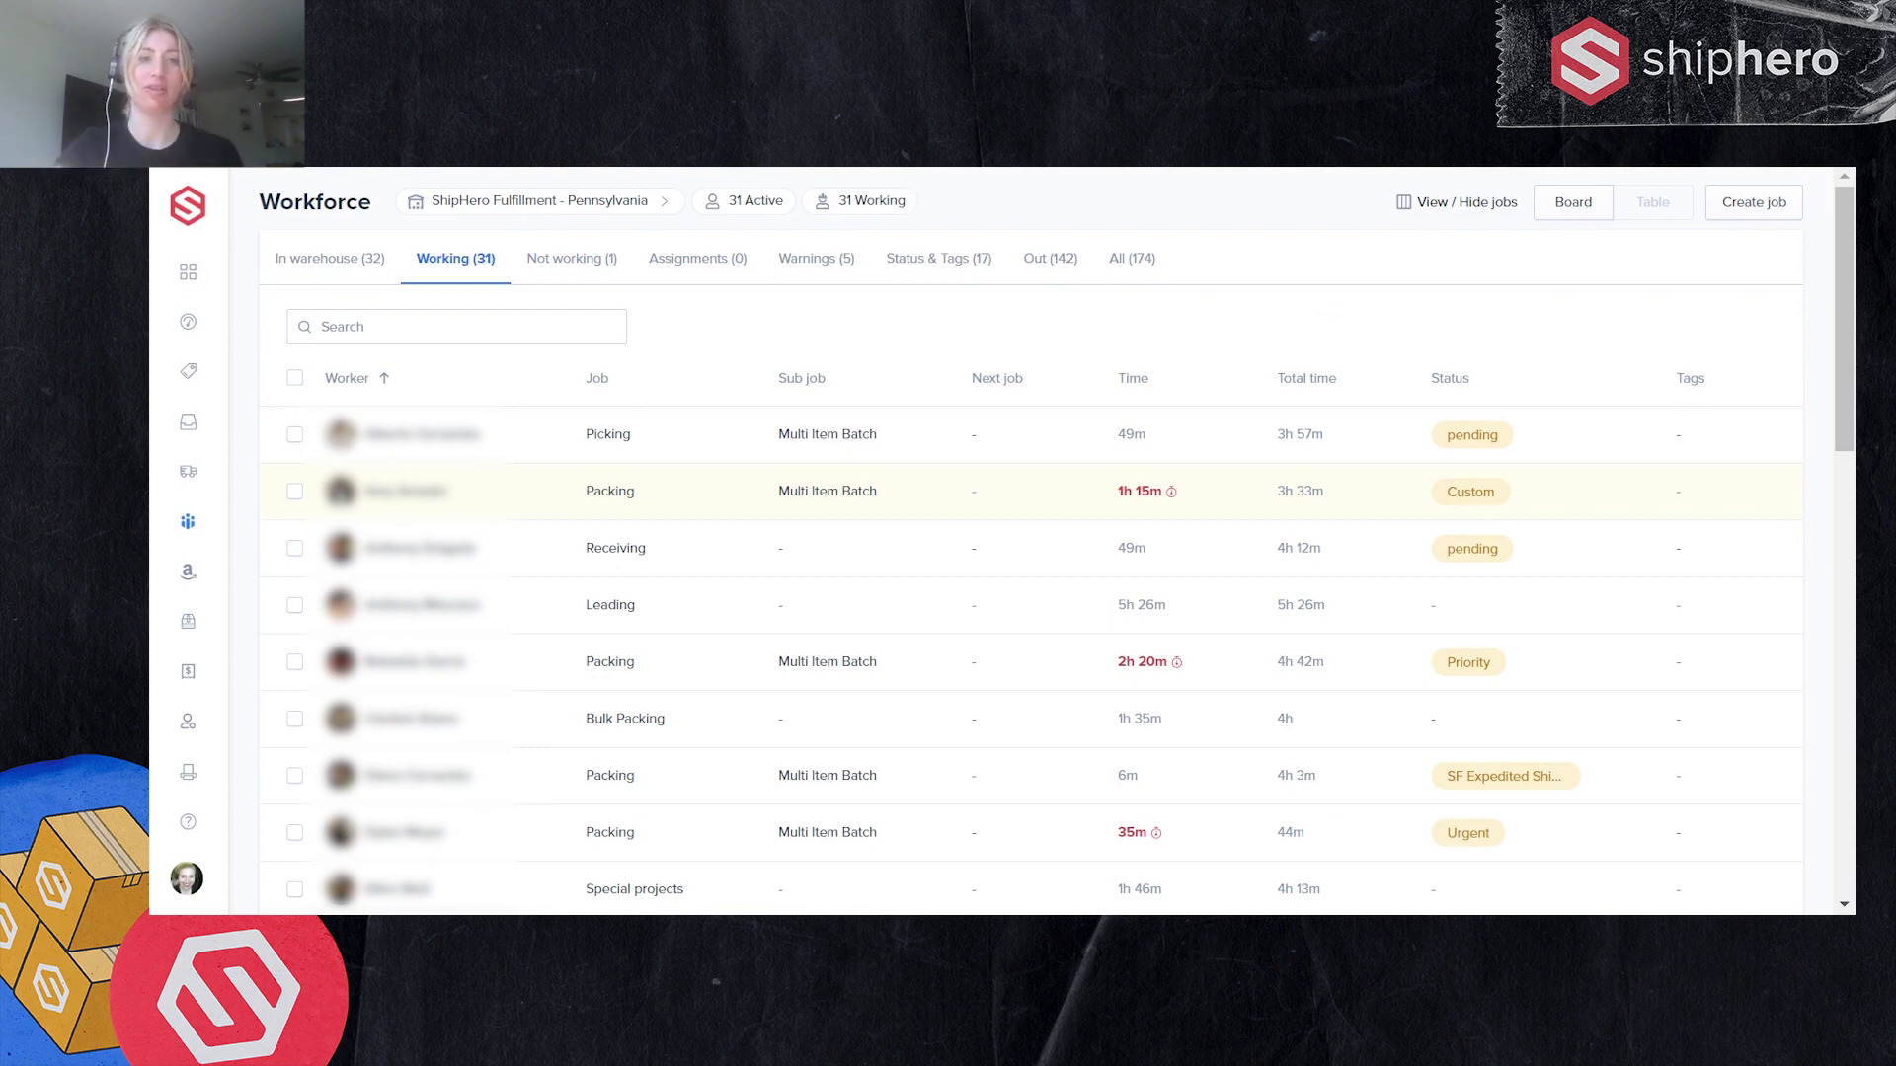
Open the WorkforceHero kiosk
mouse_move(187, 541)
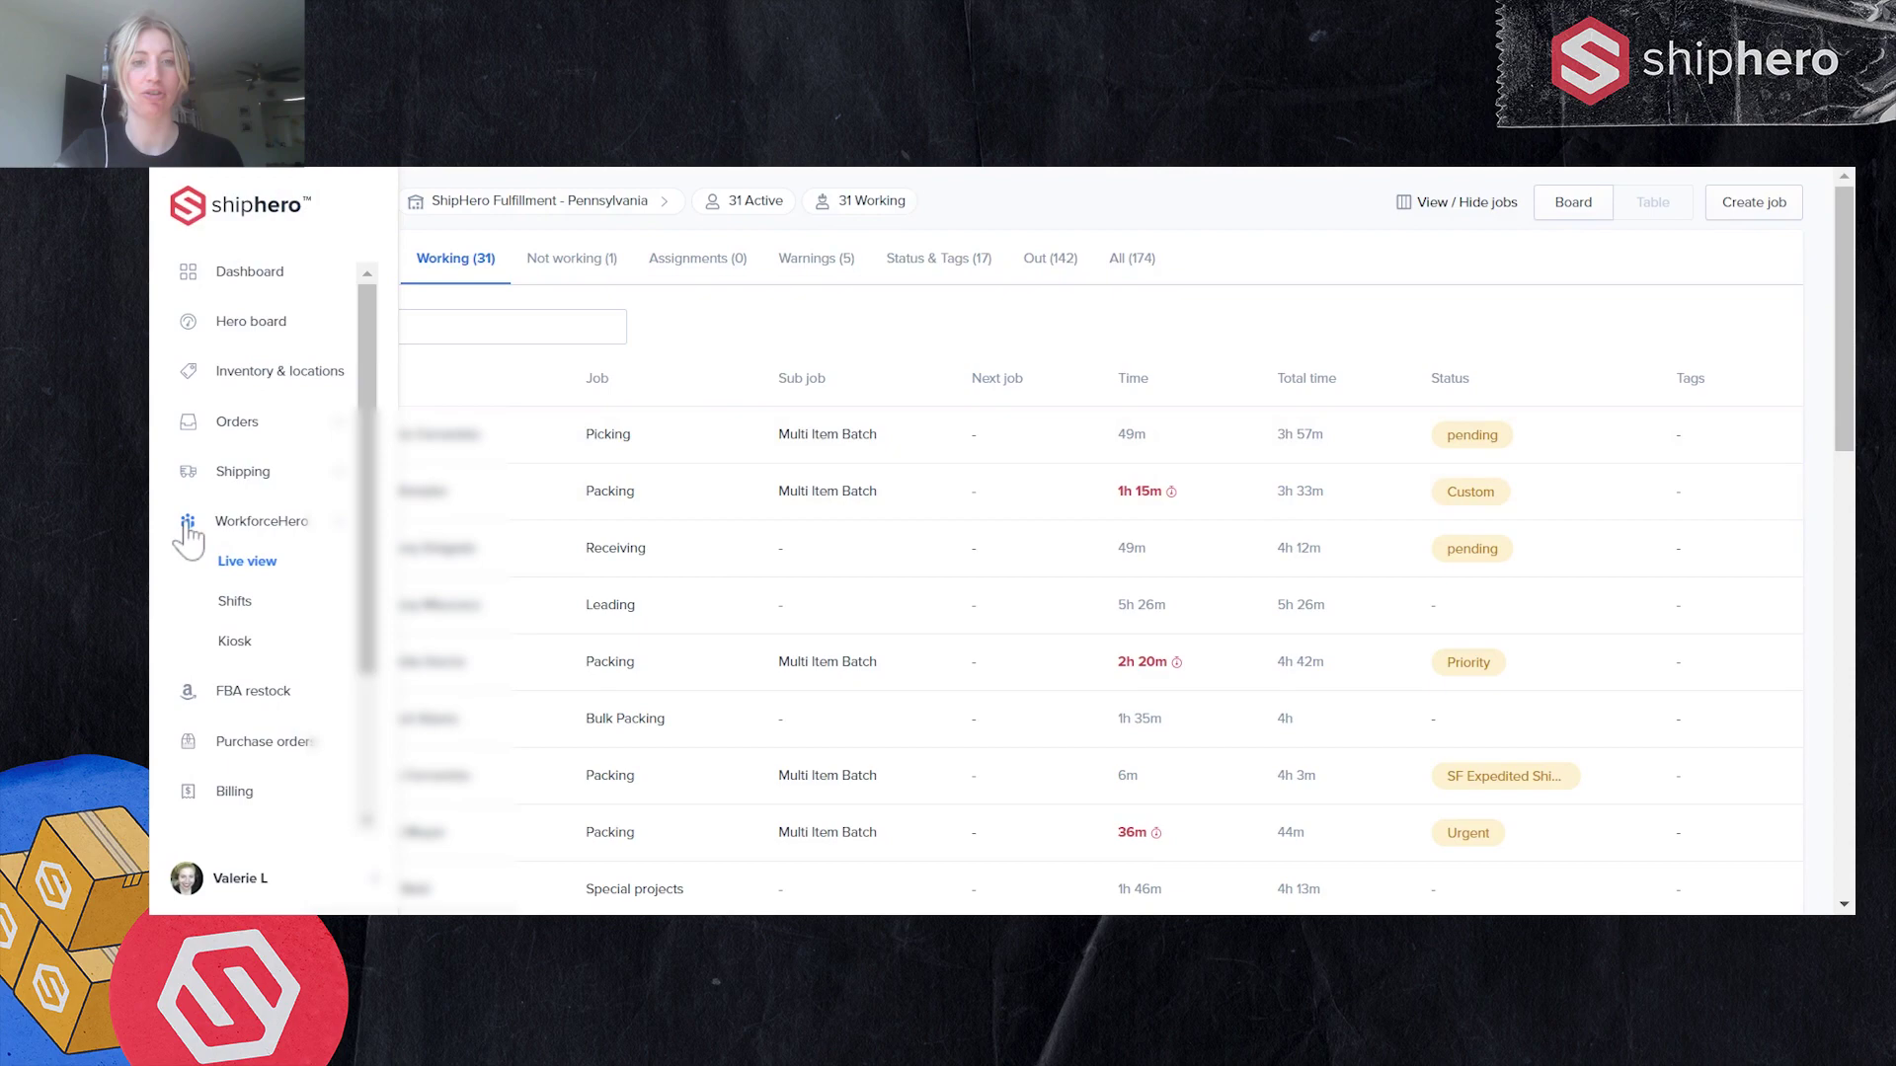
left_click(235, 644)
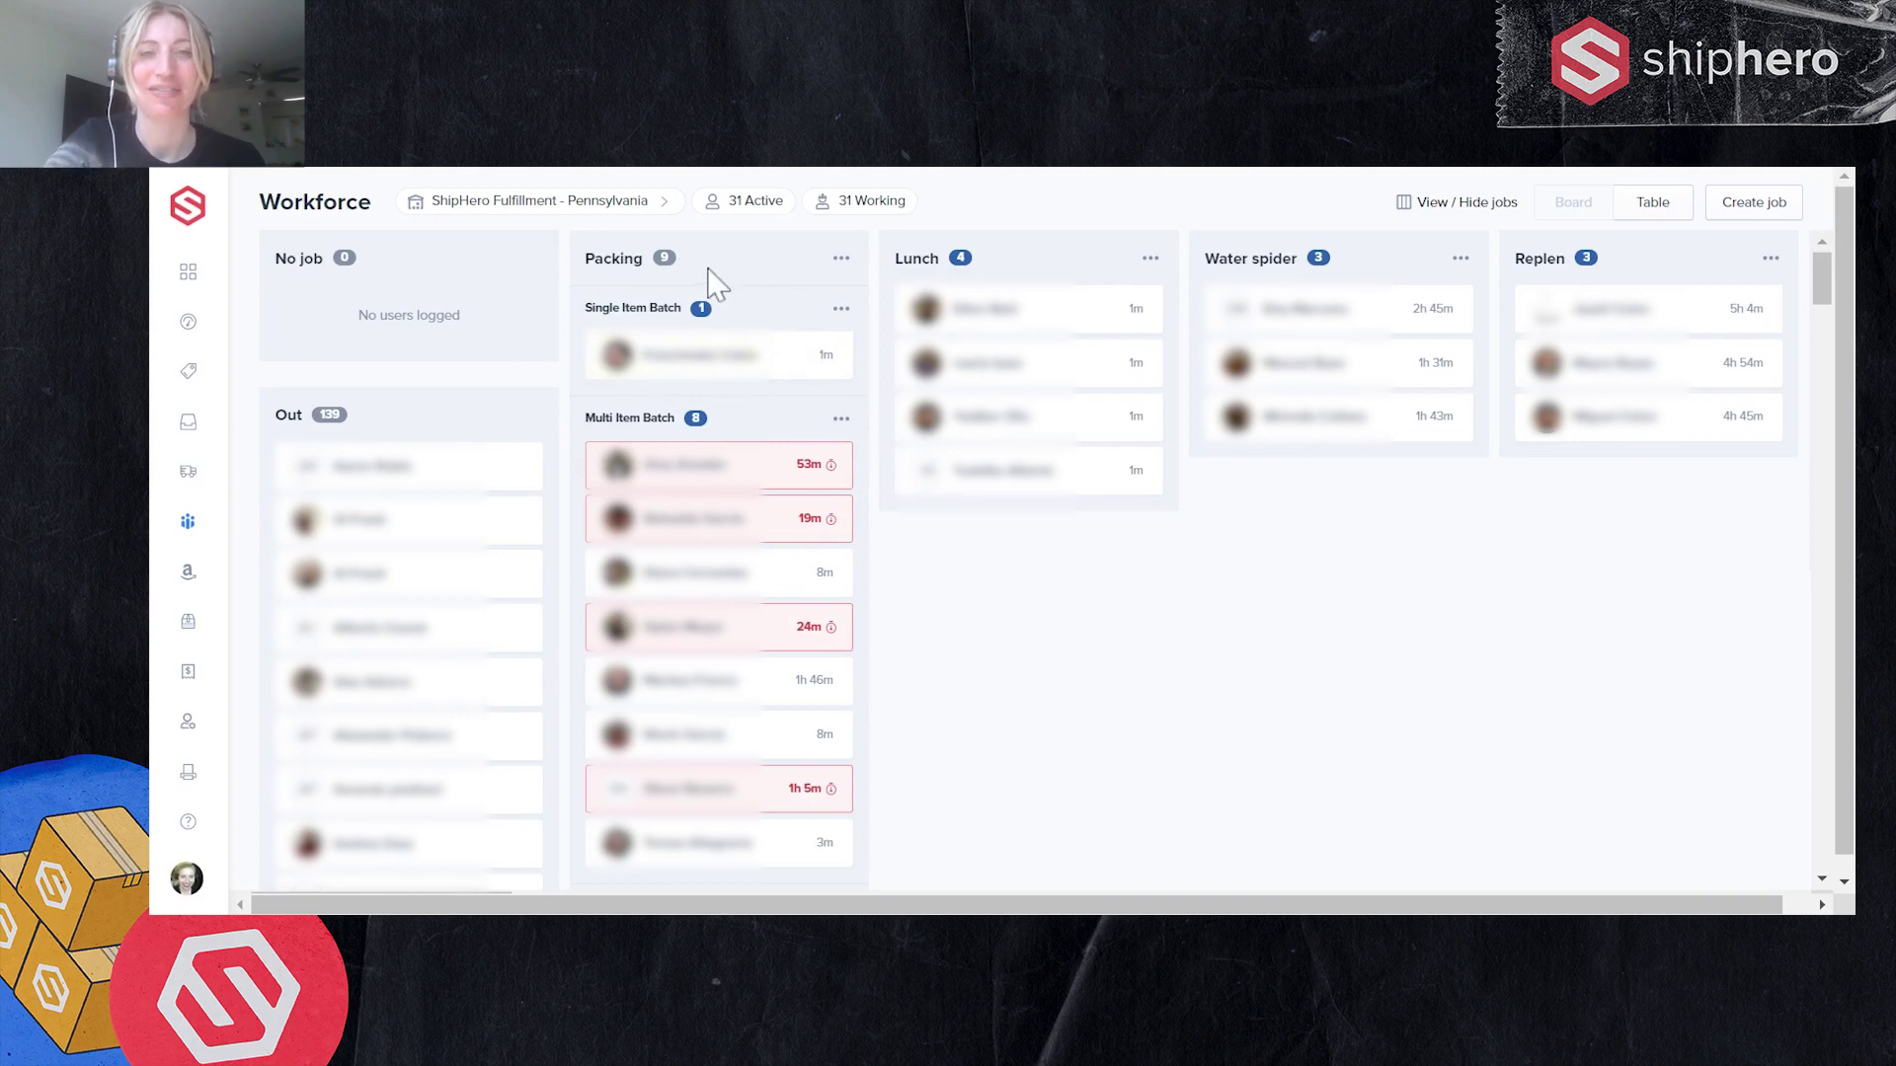
Review the Packing job's activity log with the 2023-03-27 entry expanded, and return to the workforce board
left_click(842, 260)
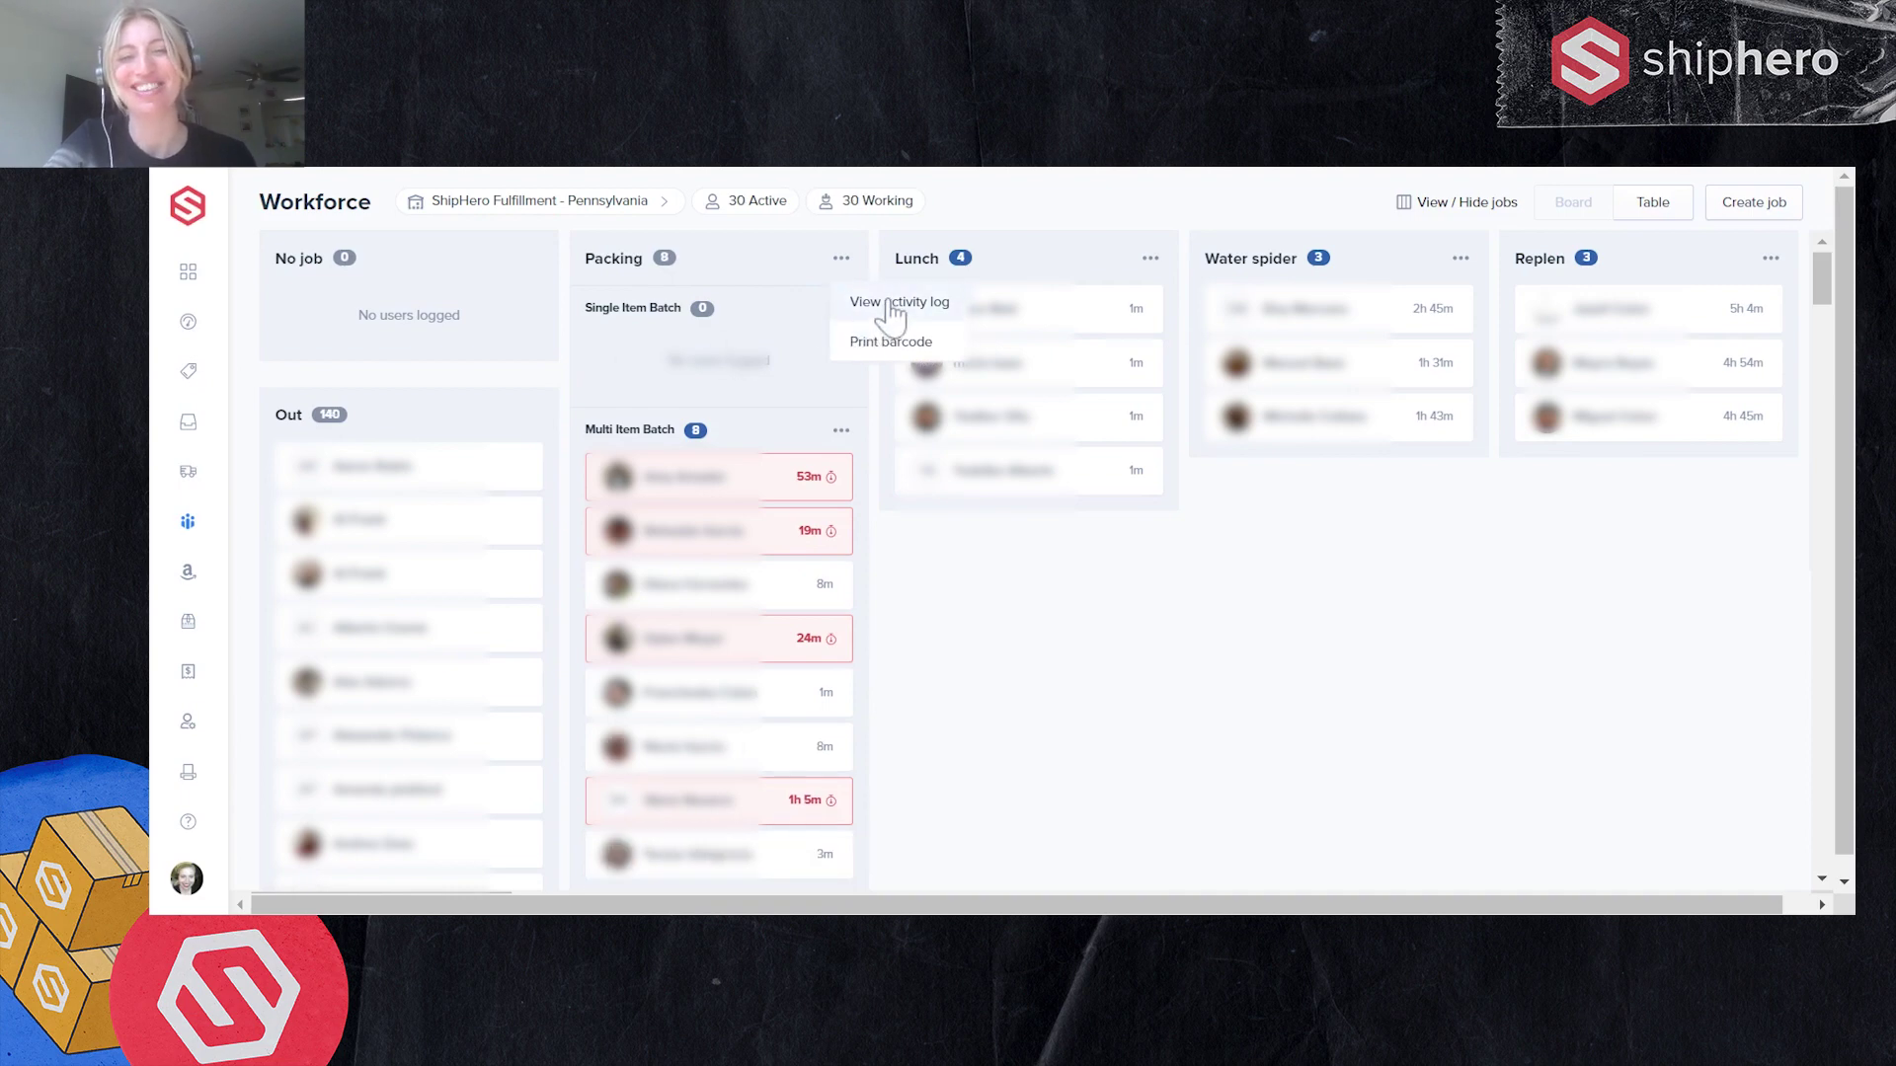
left_click(888, 303)
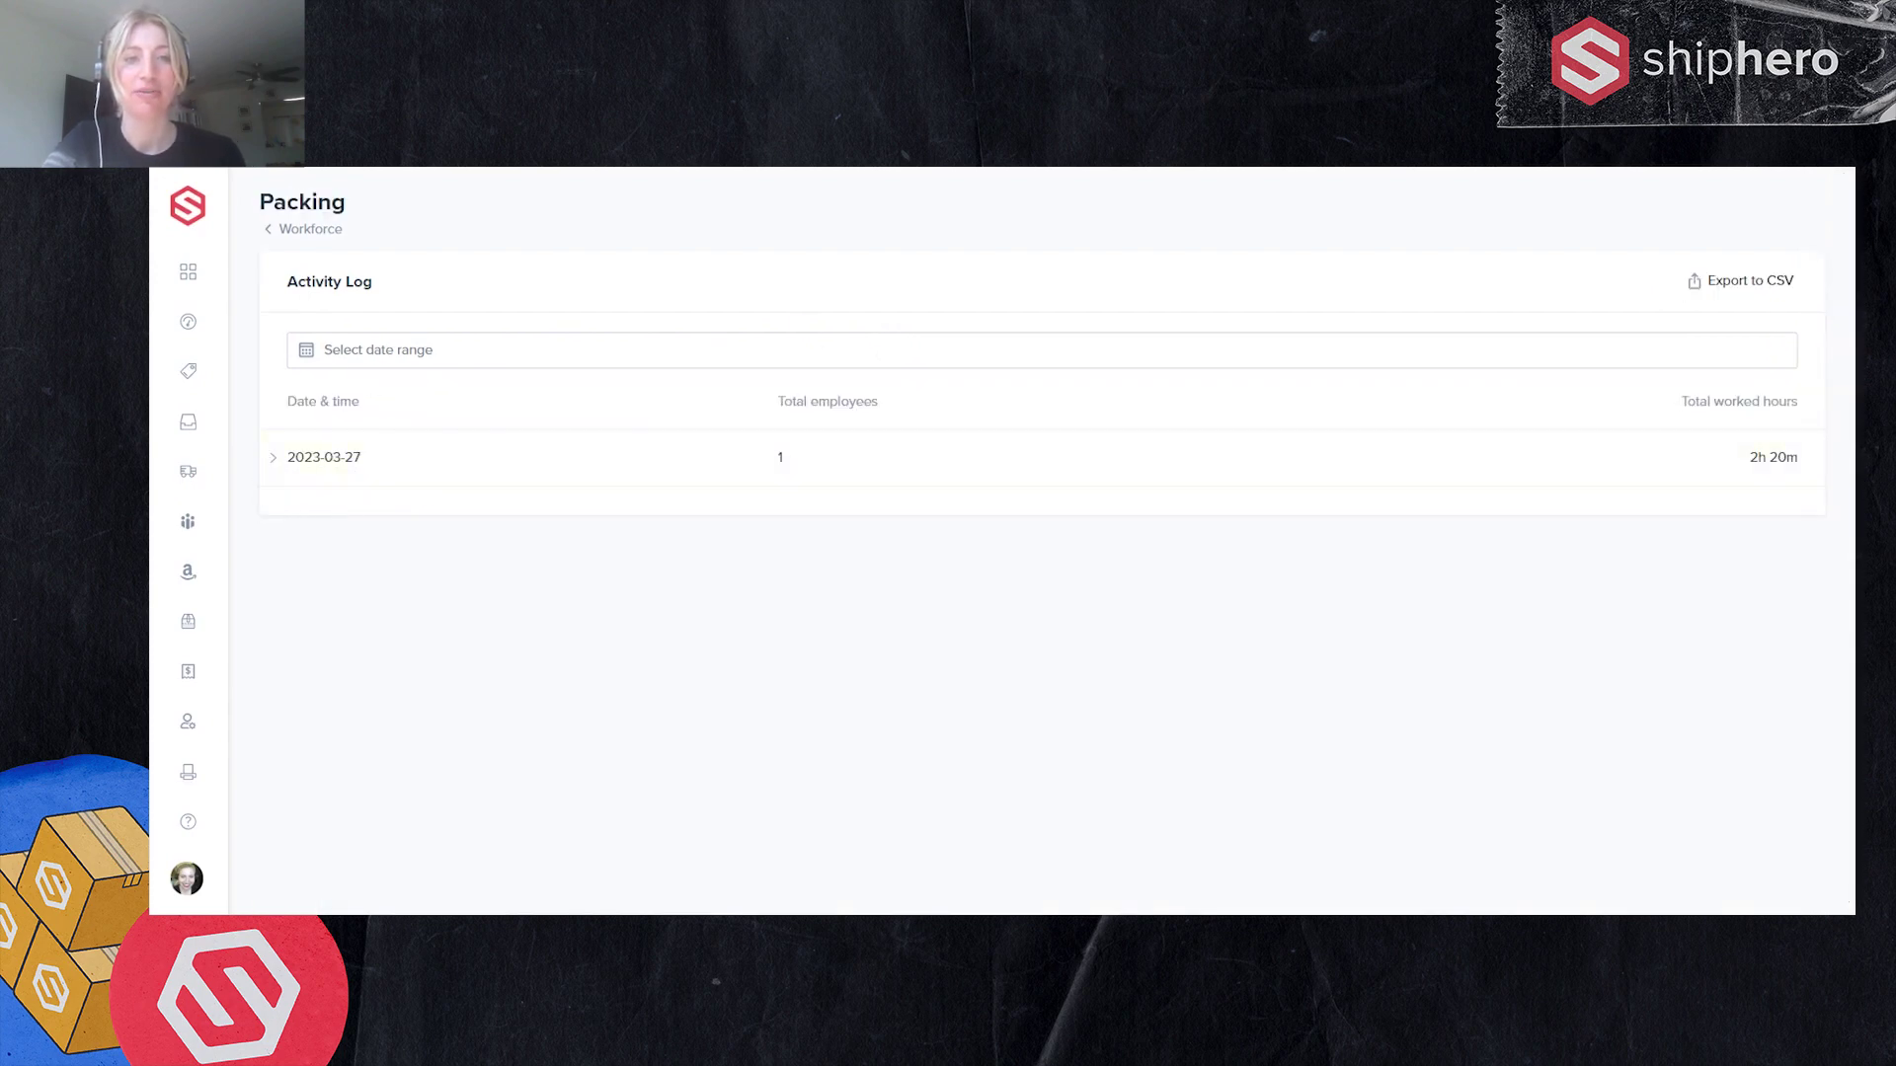
left_click(274, 460)
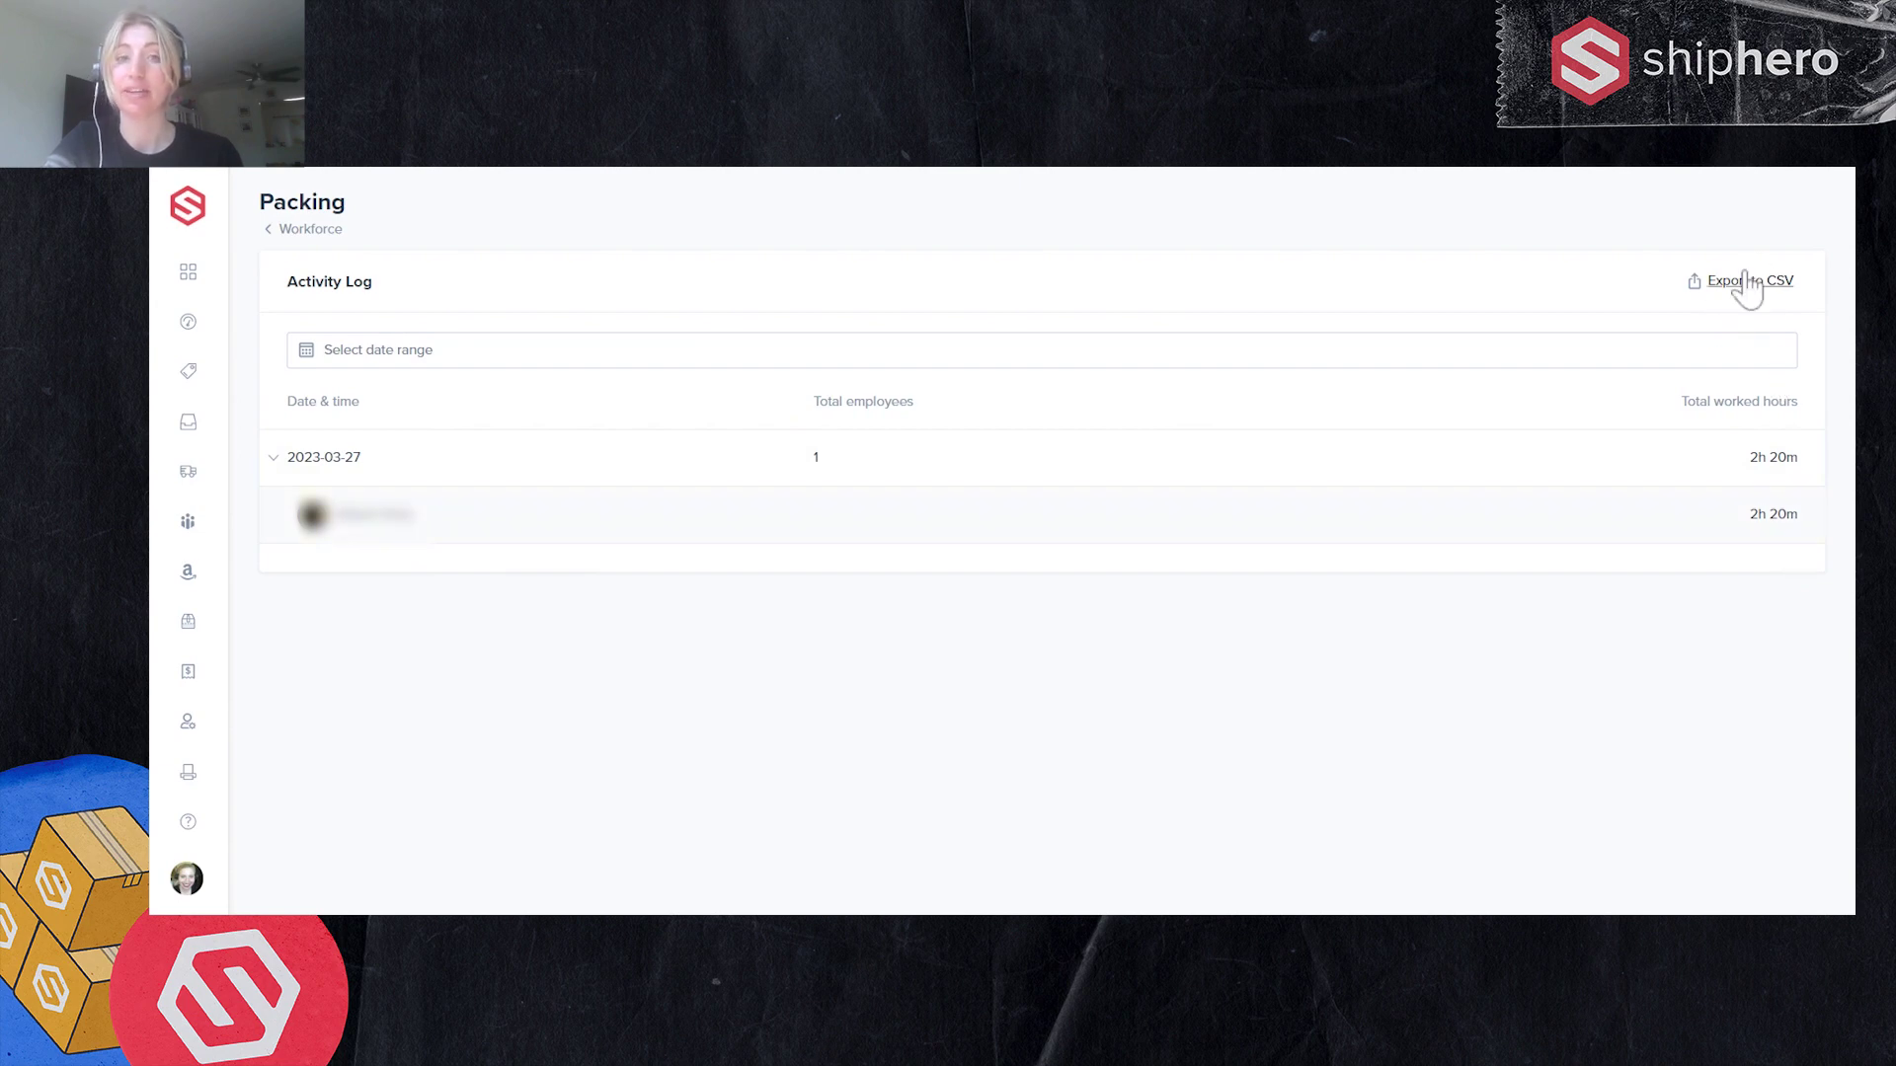
left_click(324, 230)
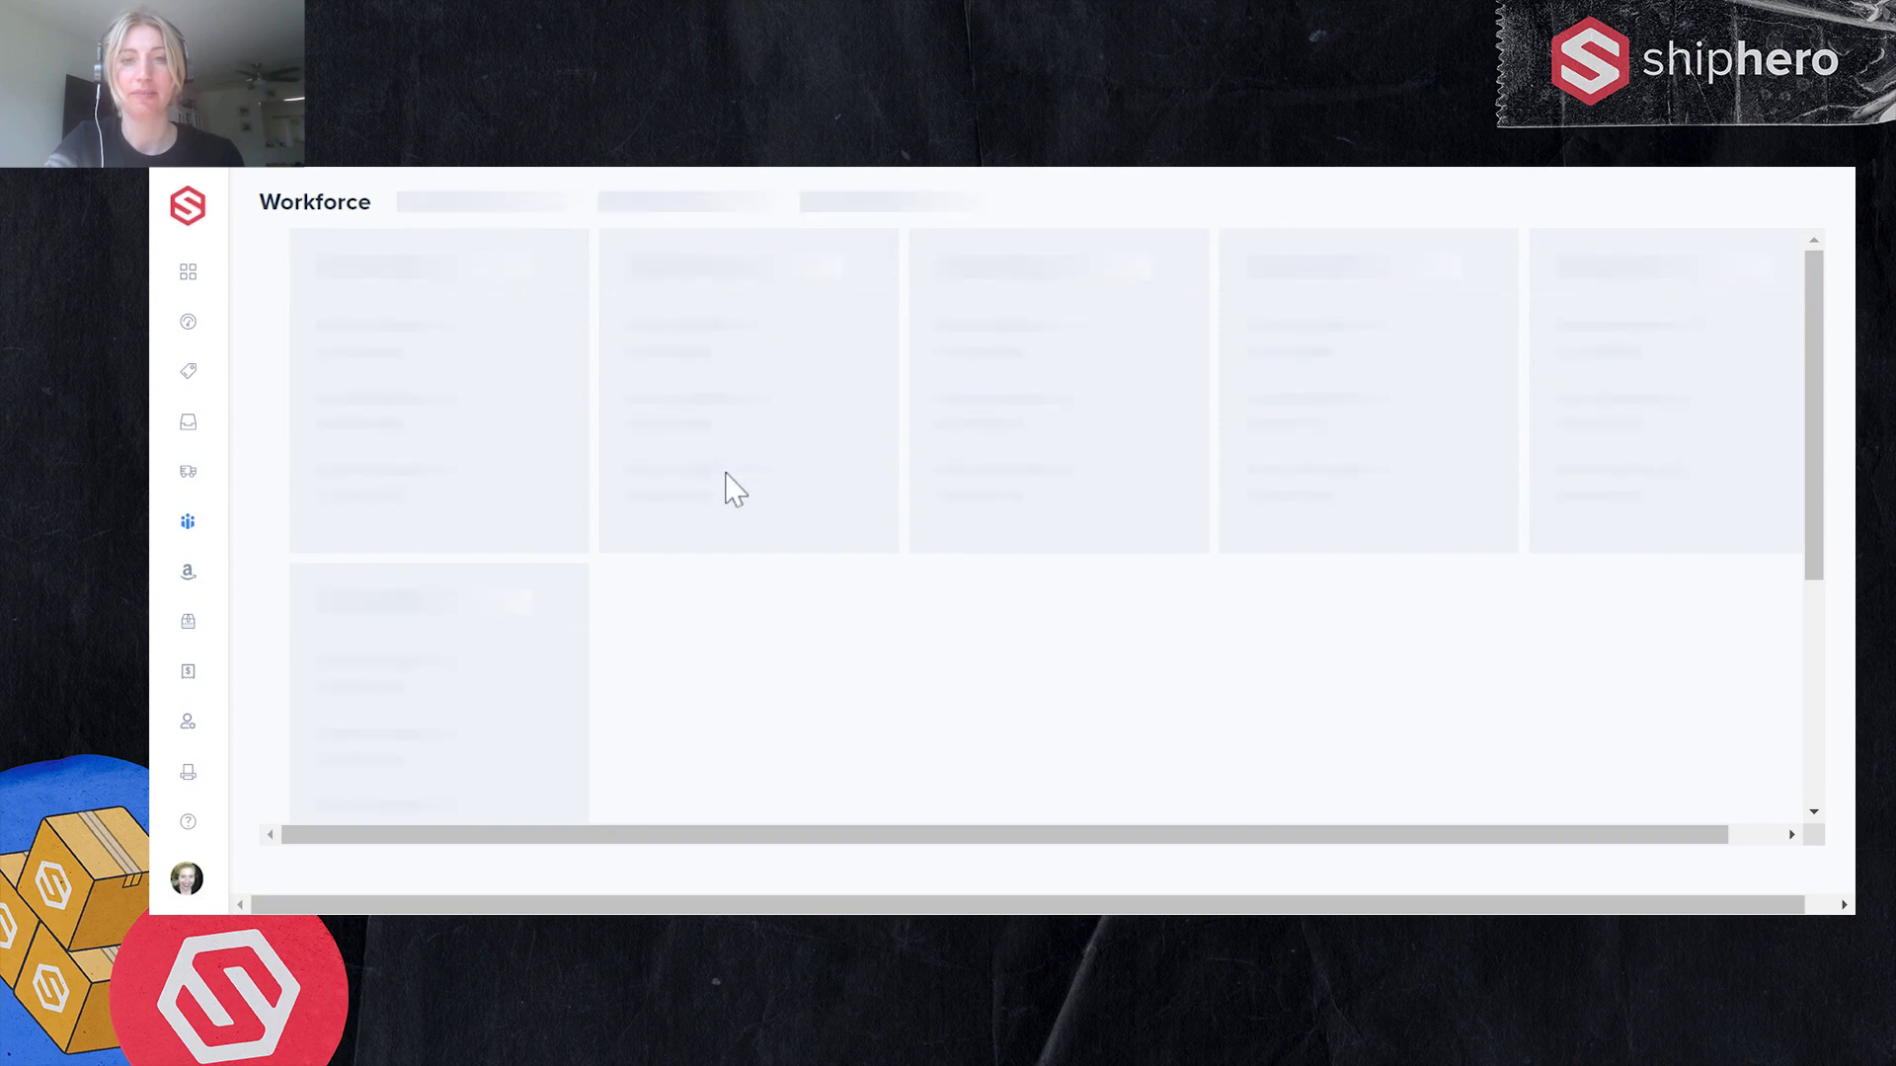
Examine the employees' worked hours for 2023-03-29 in Packing's Multi Item Batch activity log, and return to the workforce board
left_click(842, 431)
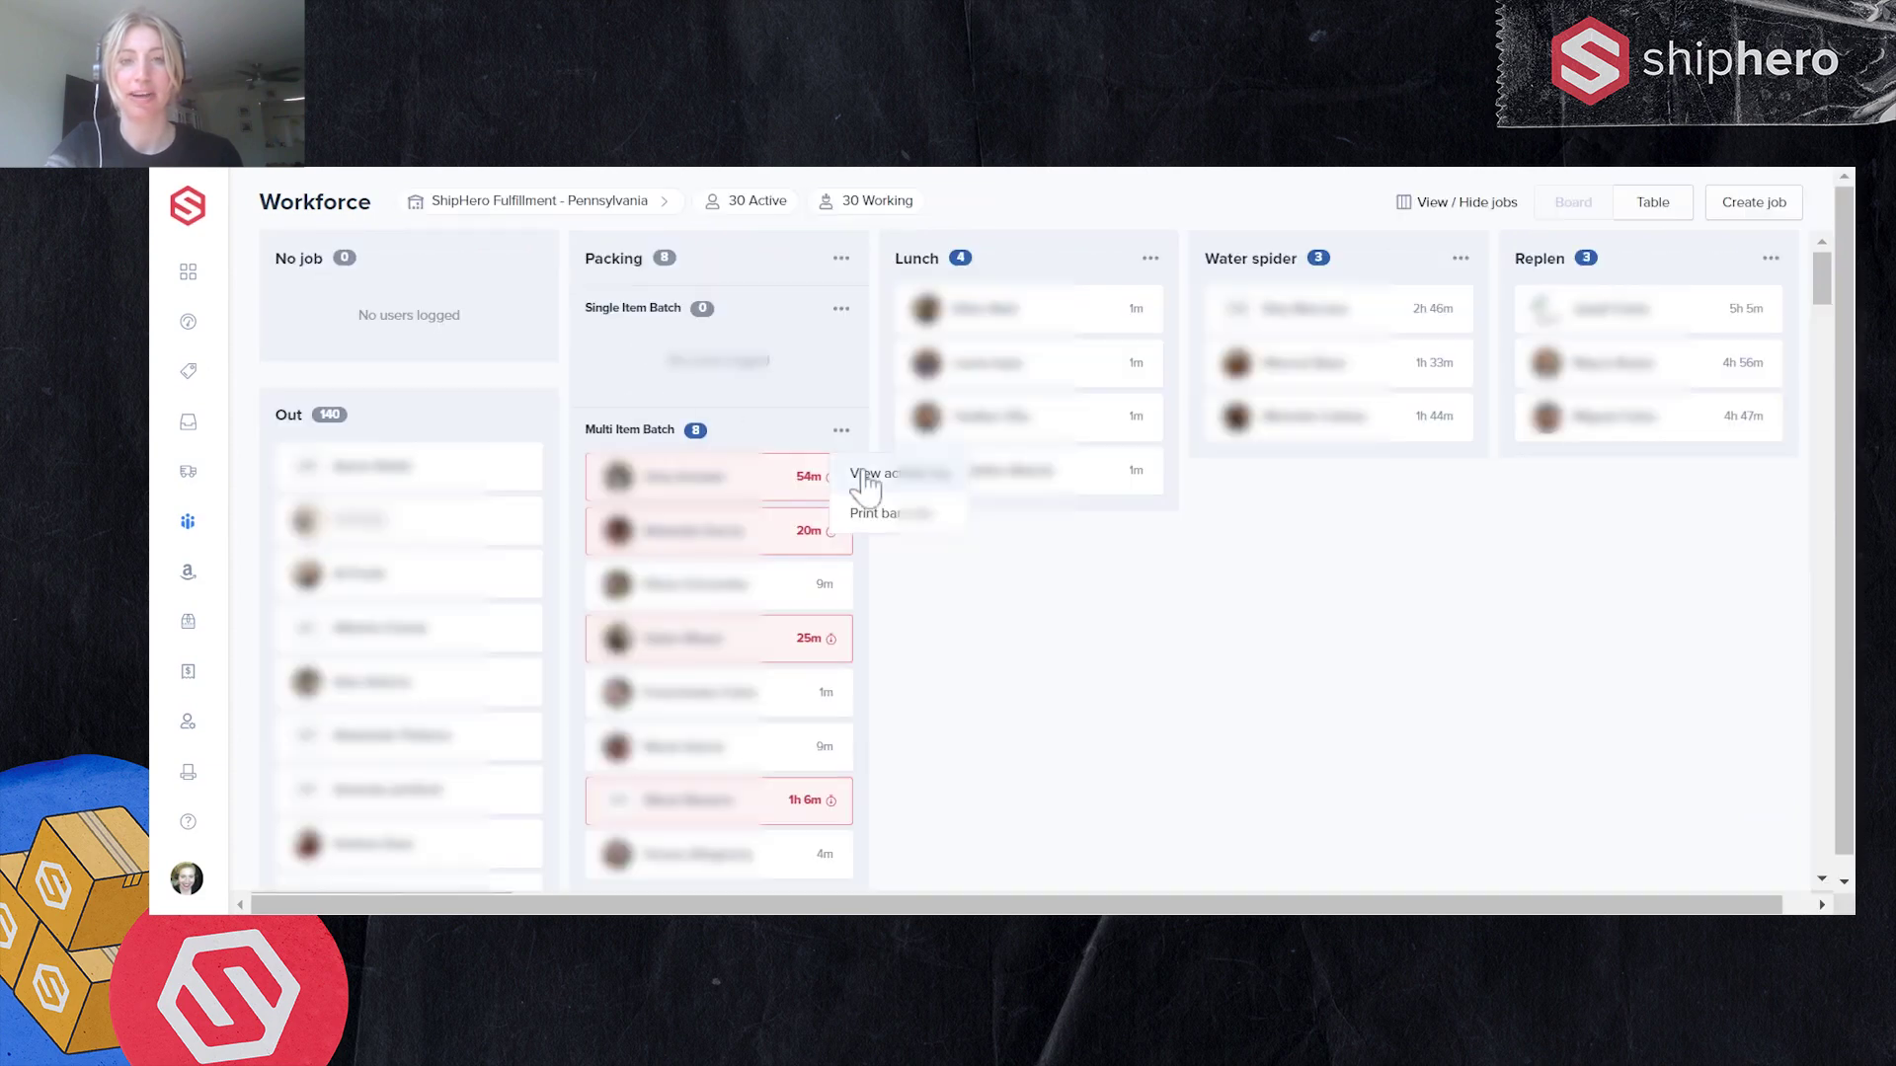
left_click(869, 480)
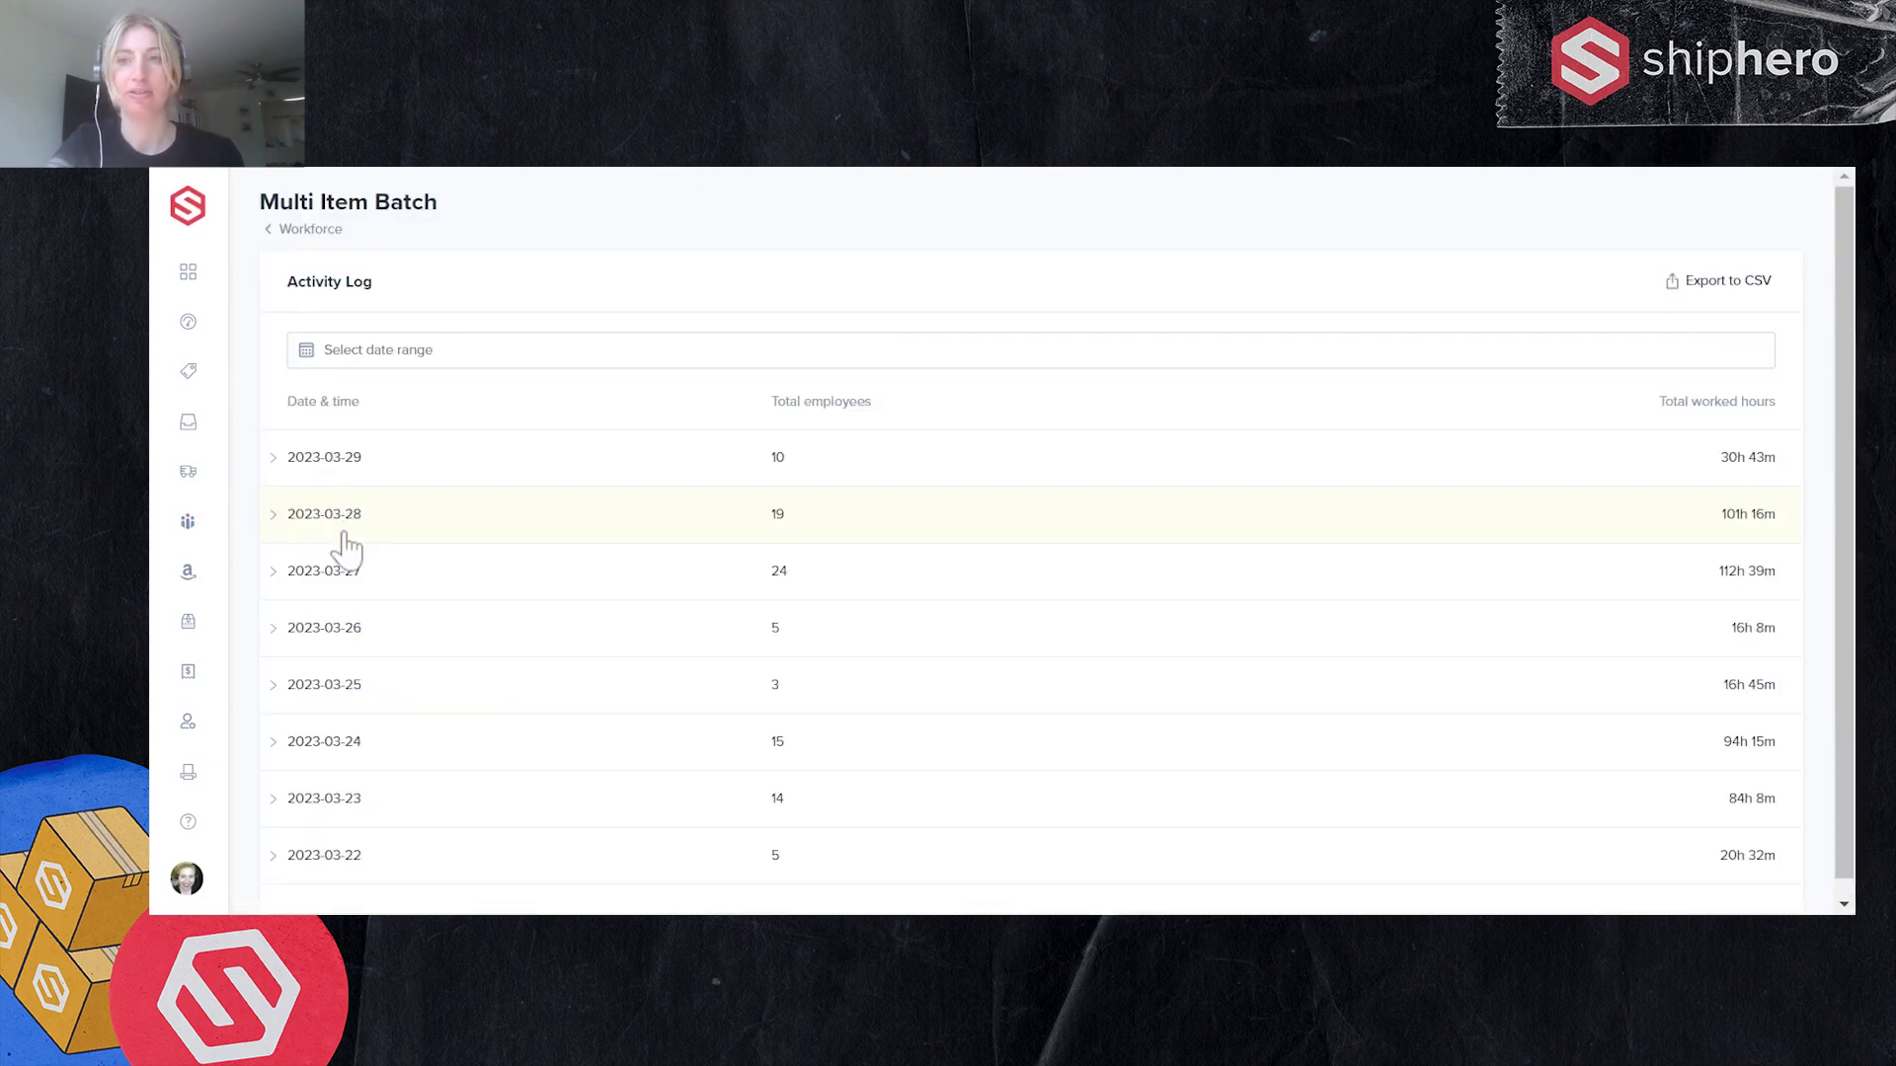
left_click(271, 460)
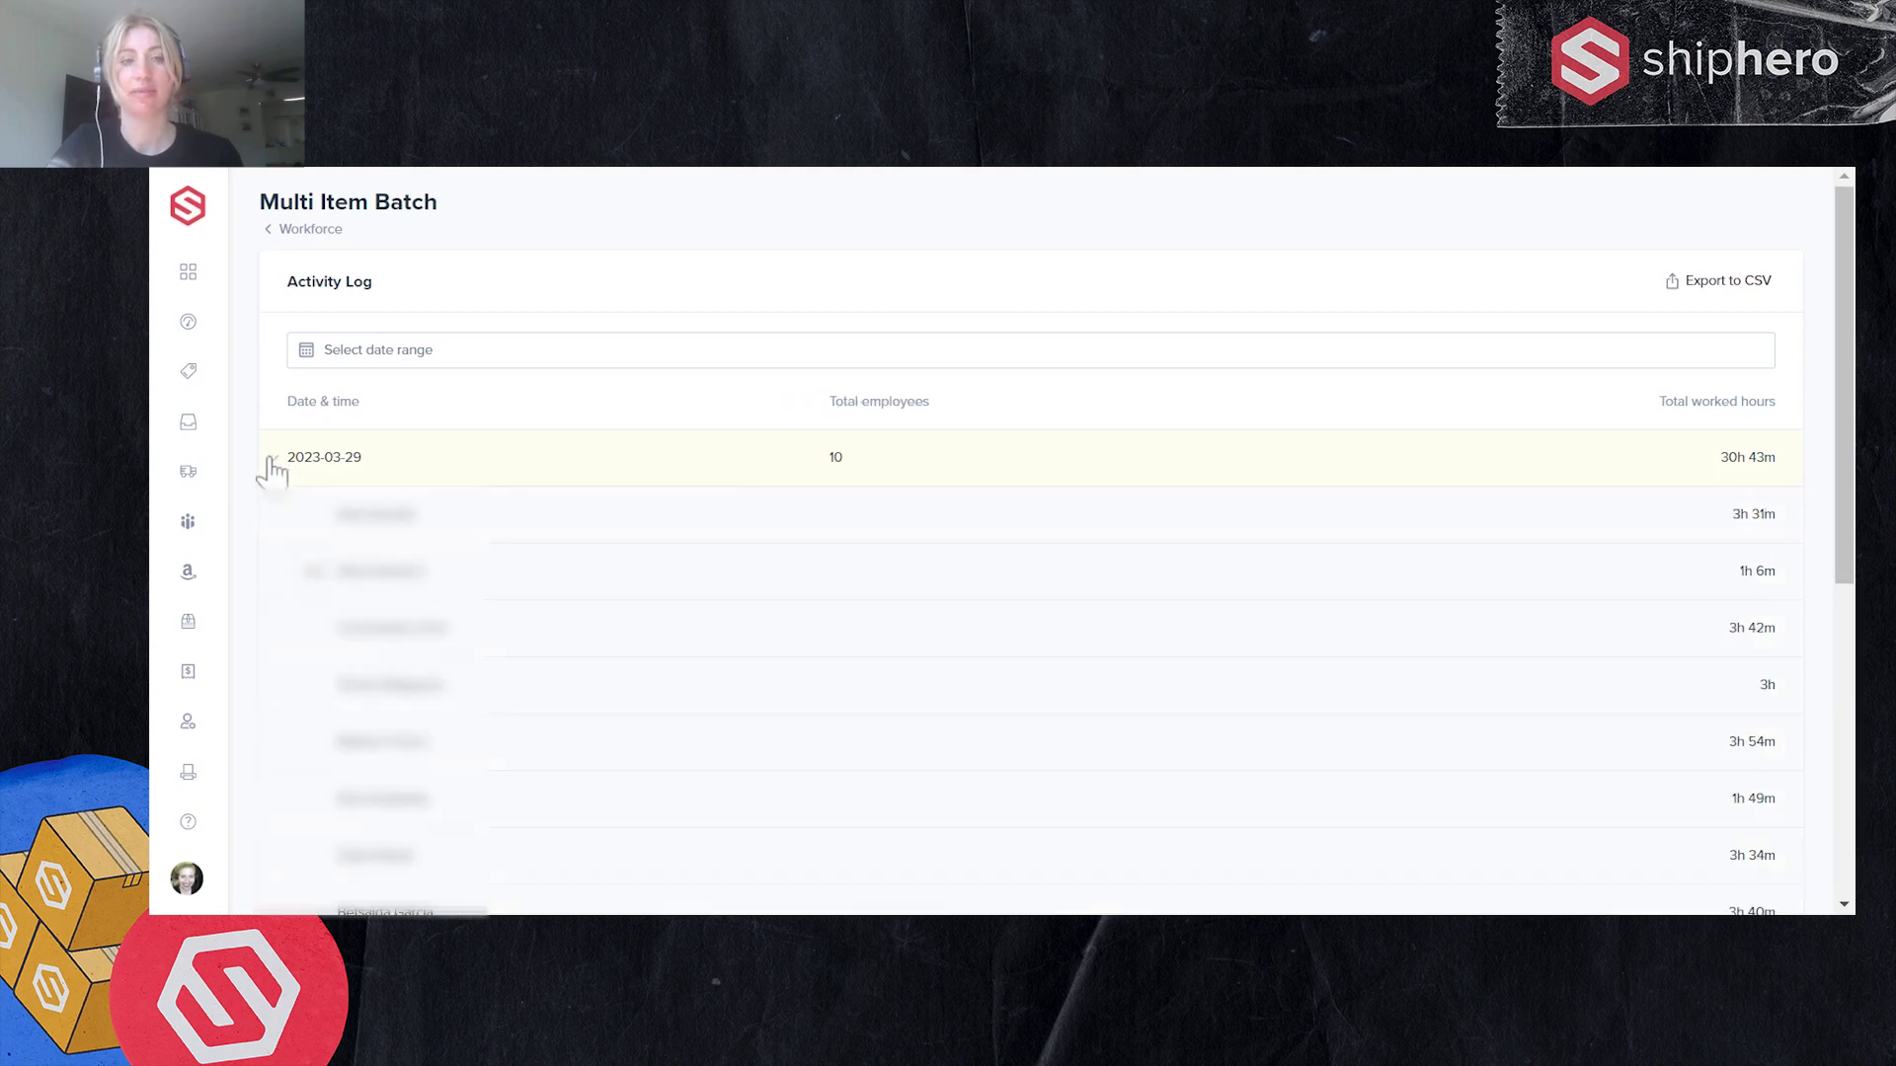
scroll(364, 585, "down", 1)
scroll(364, 583, "down", 2)
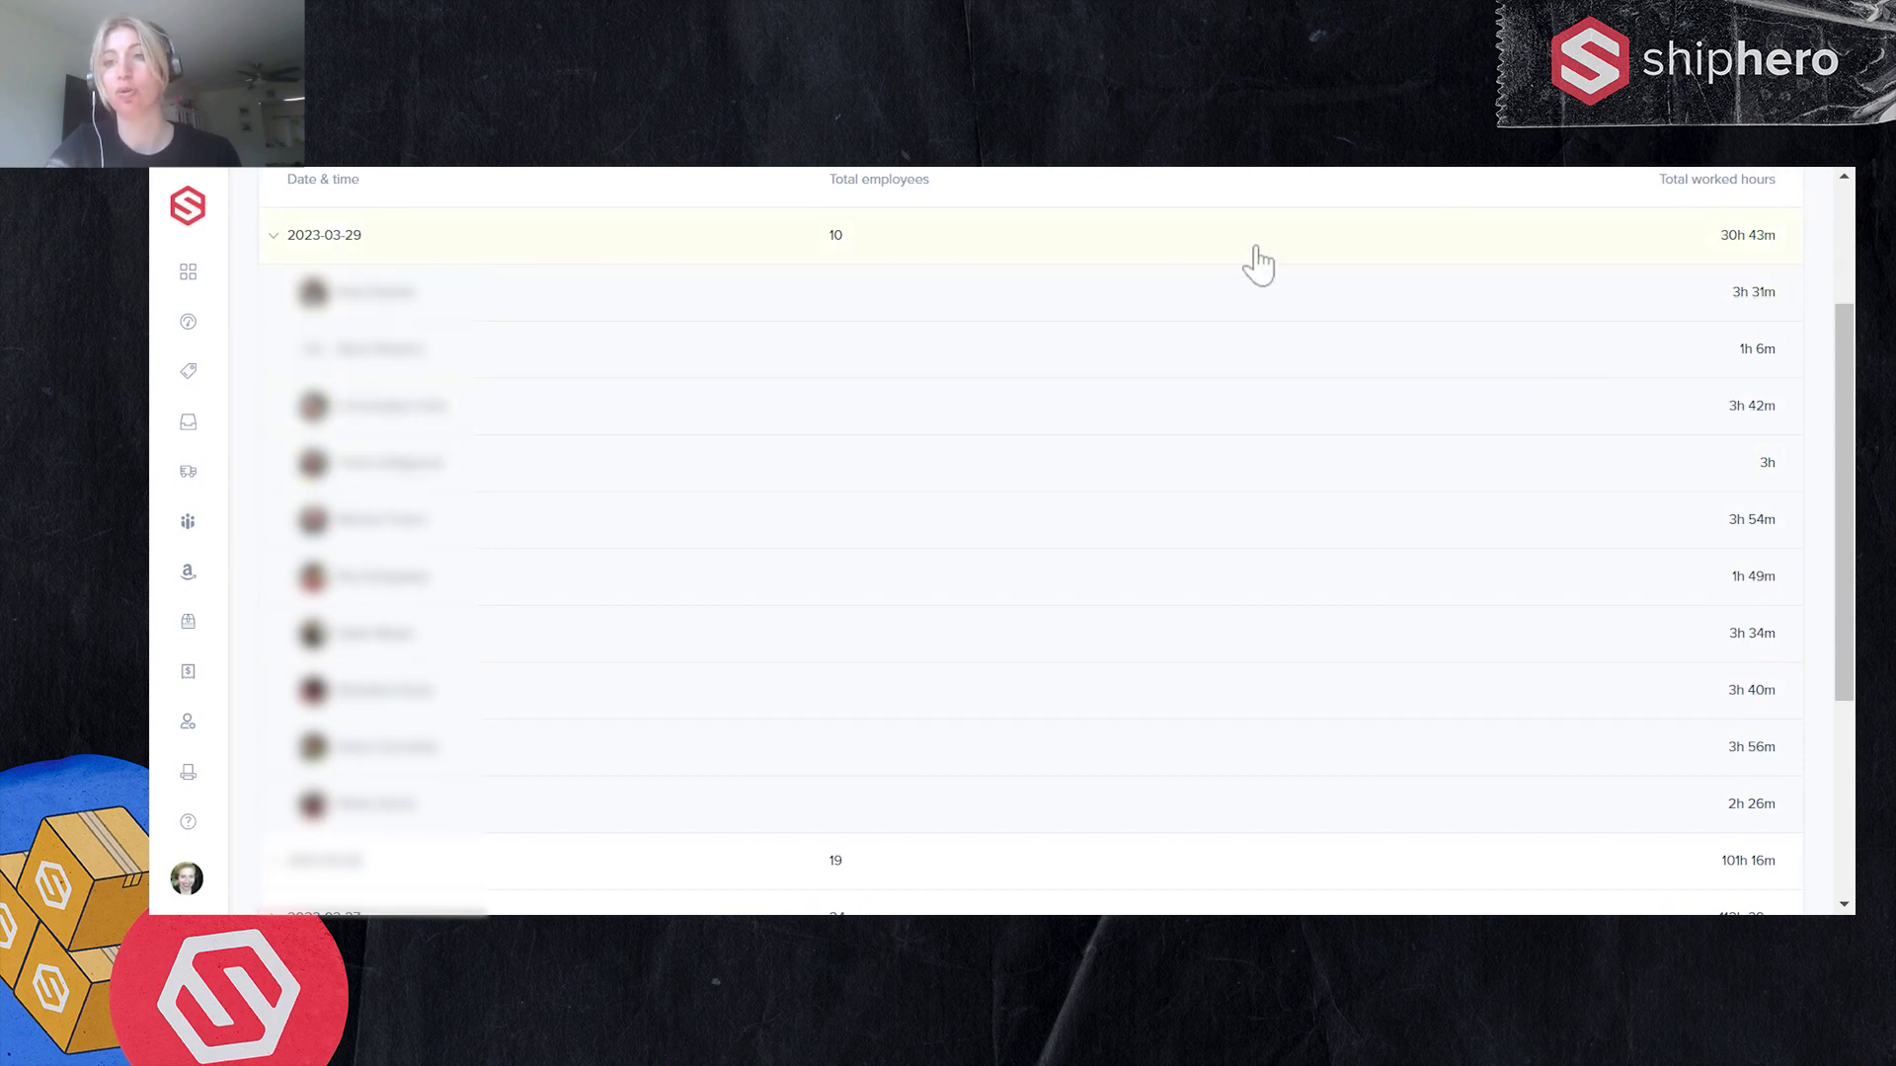
left_click(276, 237)
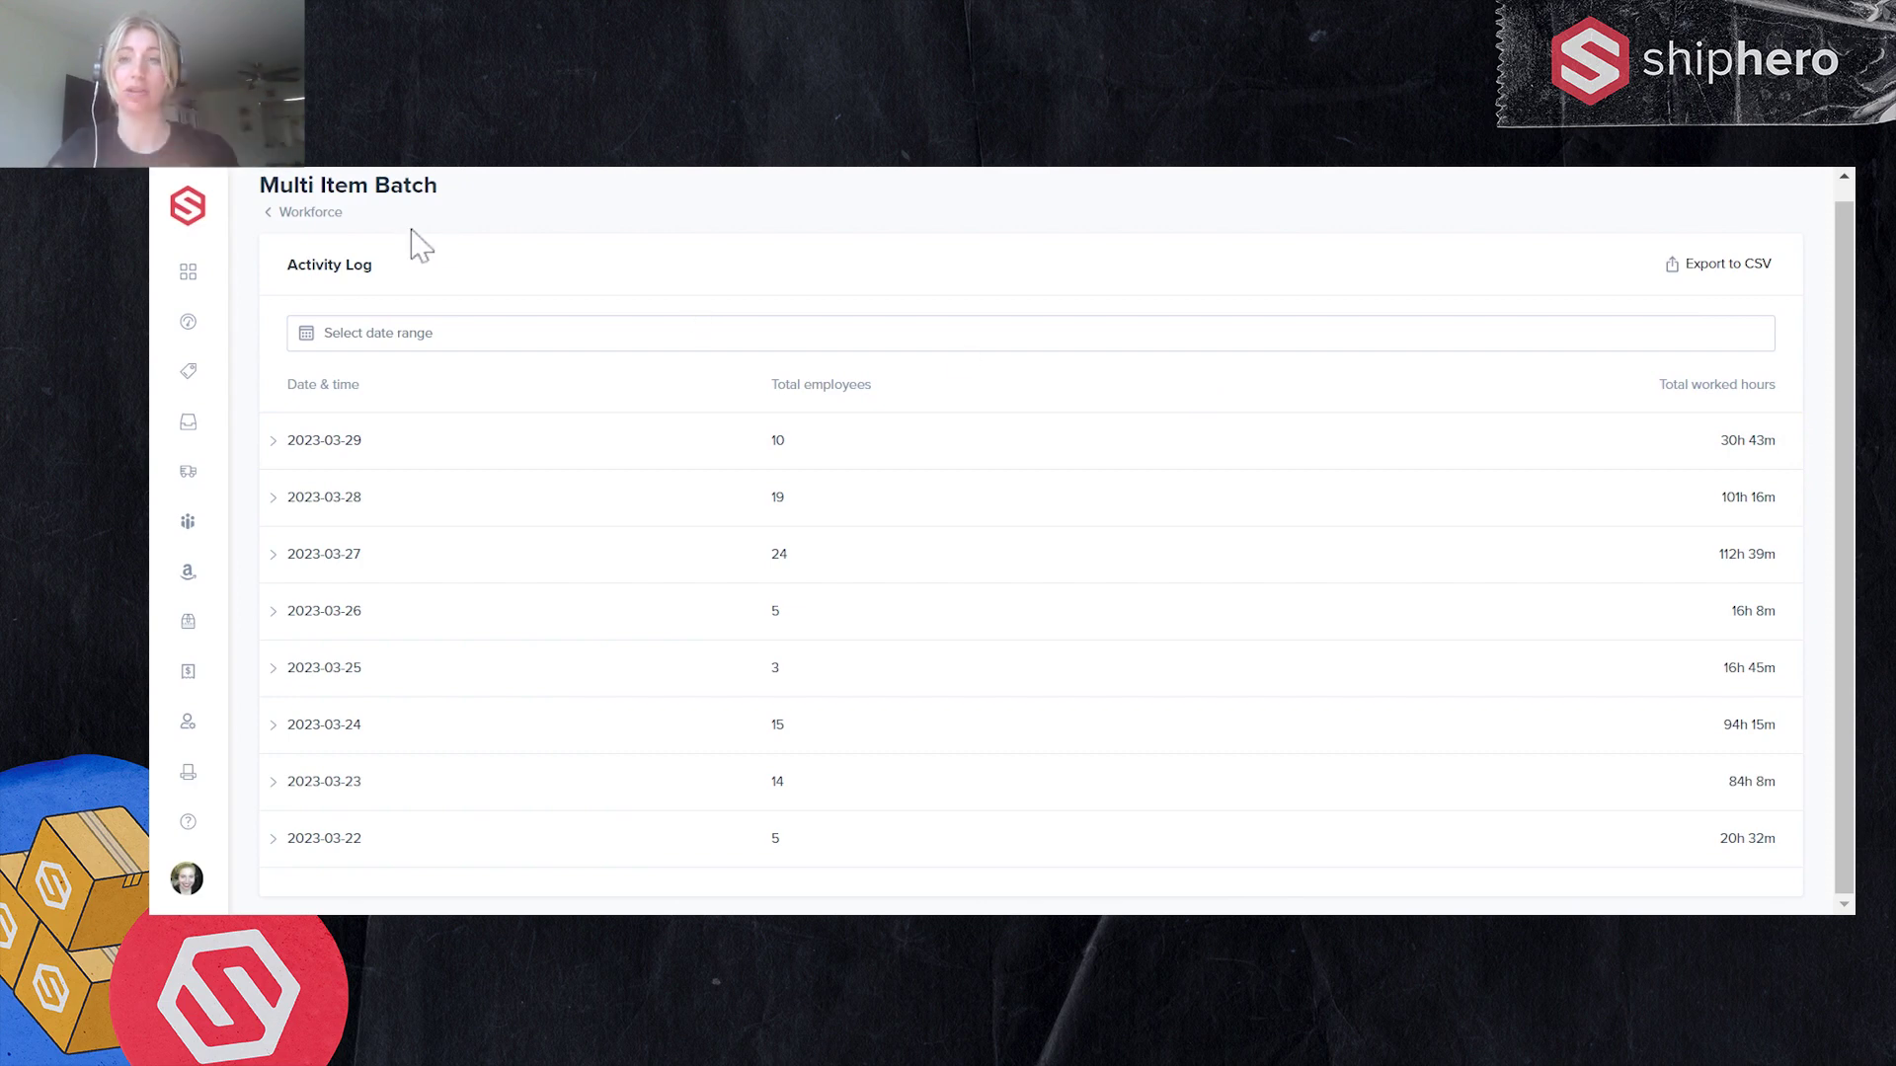
left_click(310, 212)
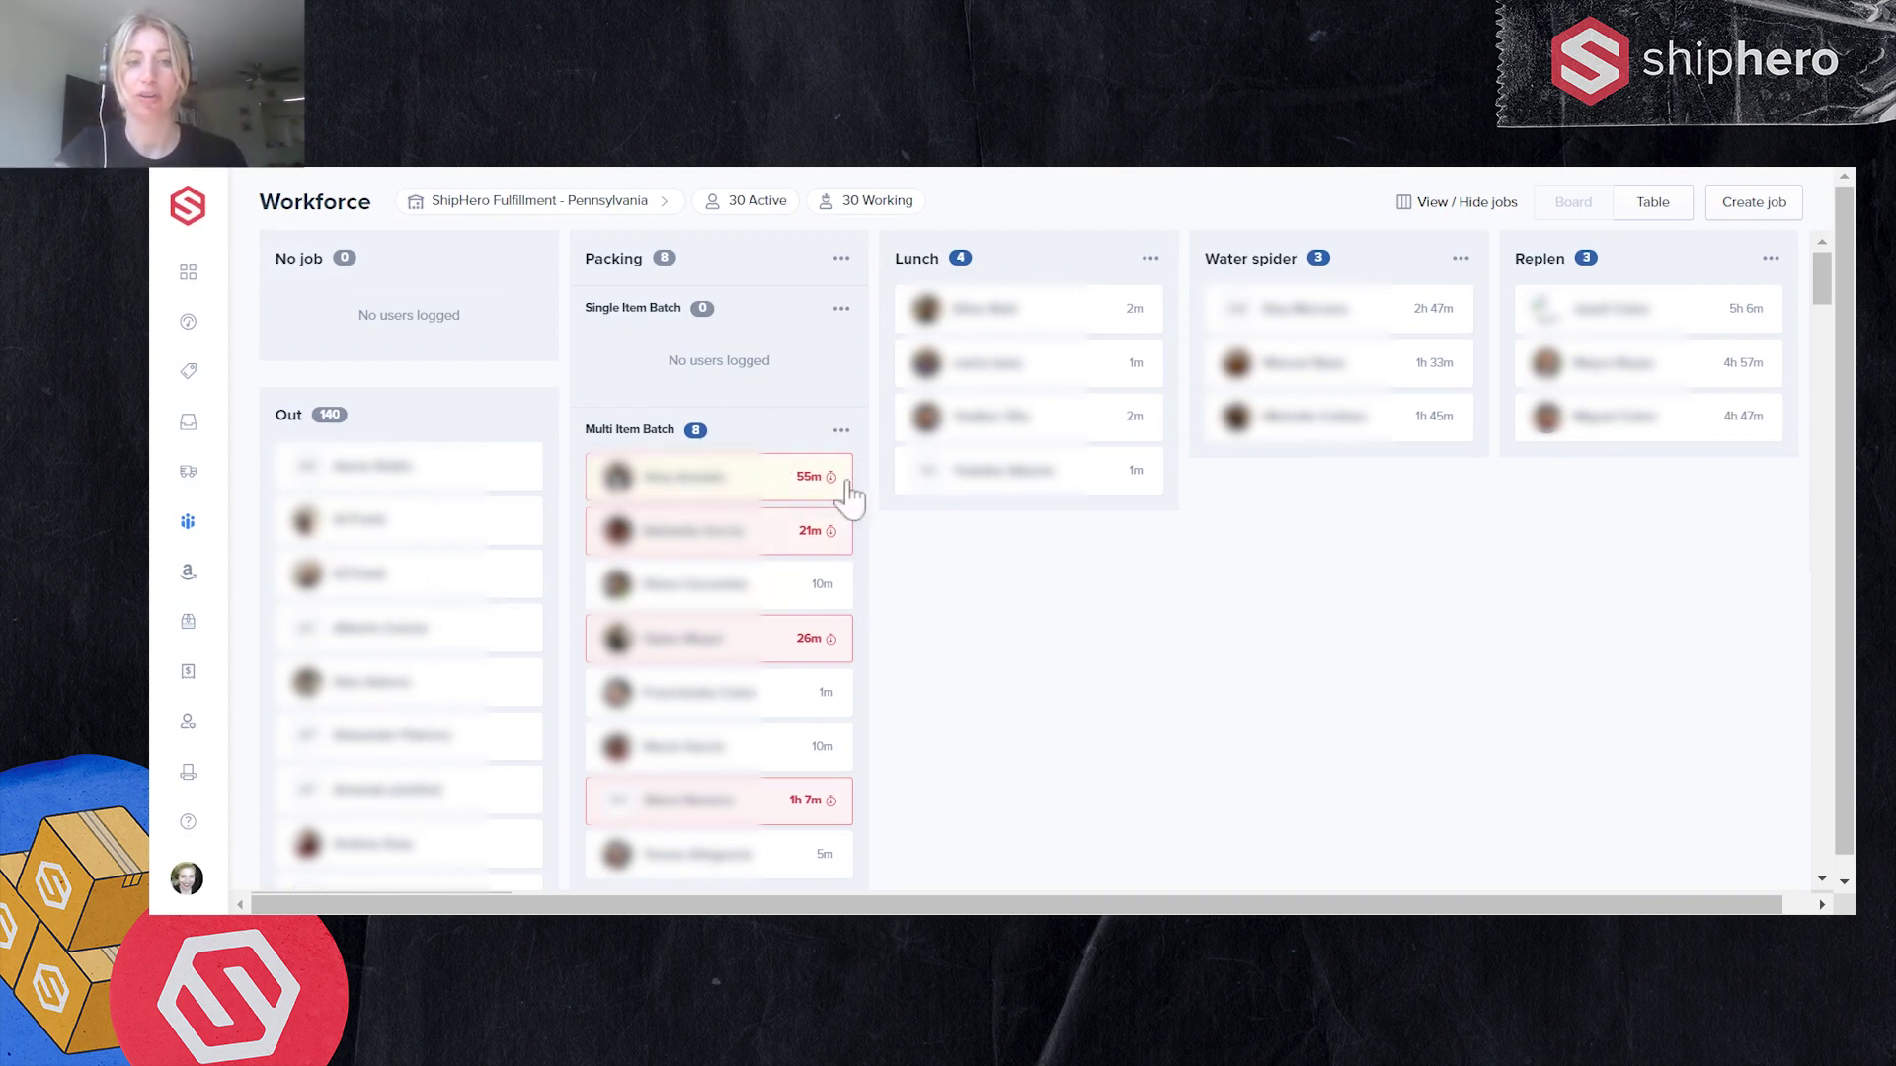
Open the employee details of the second worker in Packing's Multi Item Batch and view their full log history
left_click(812, 530)
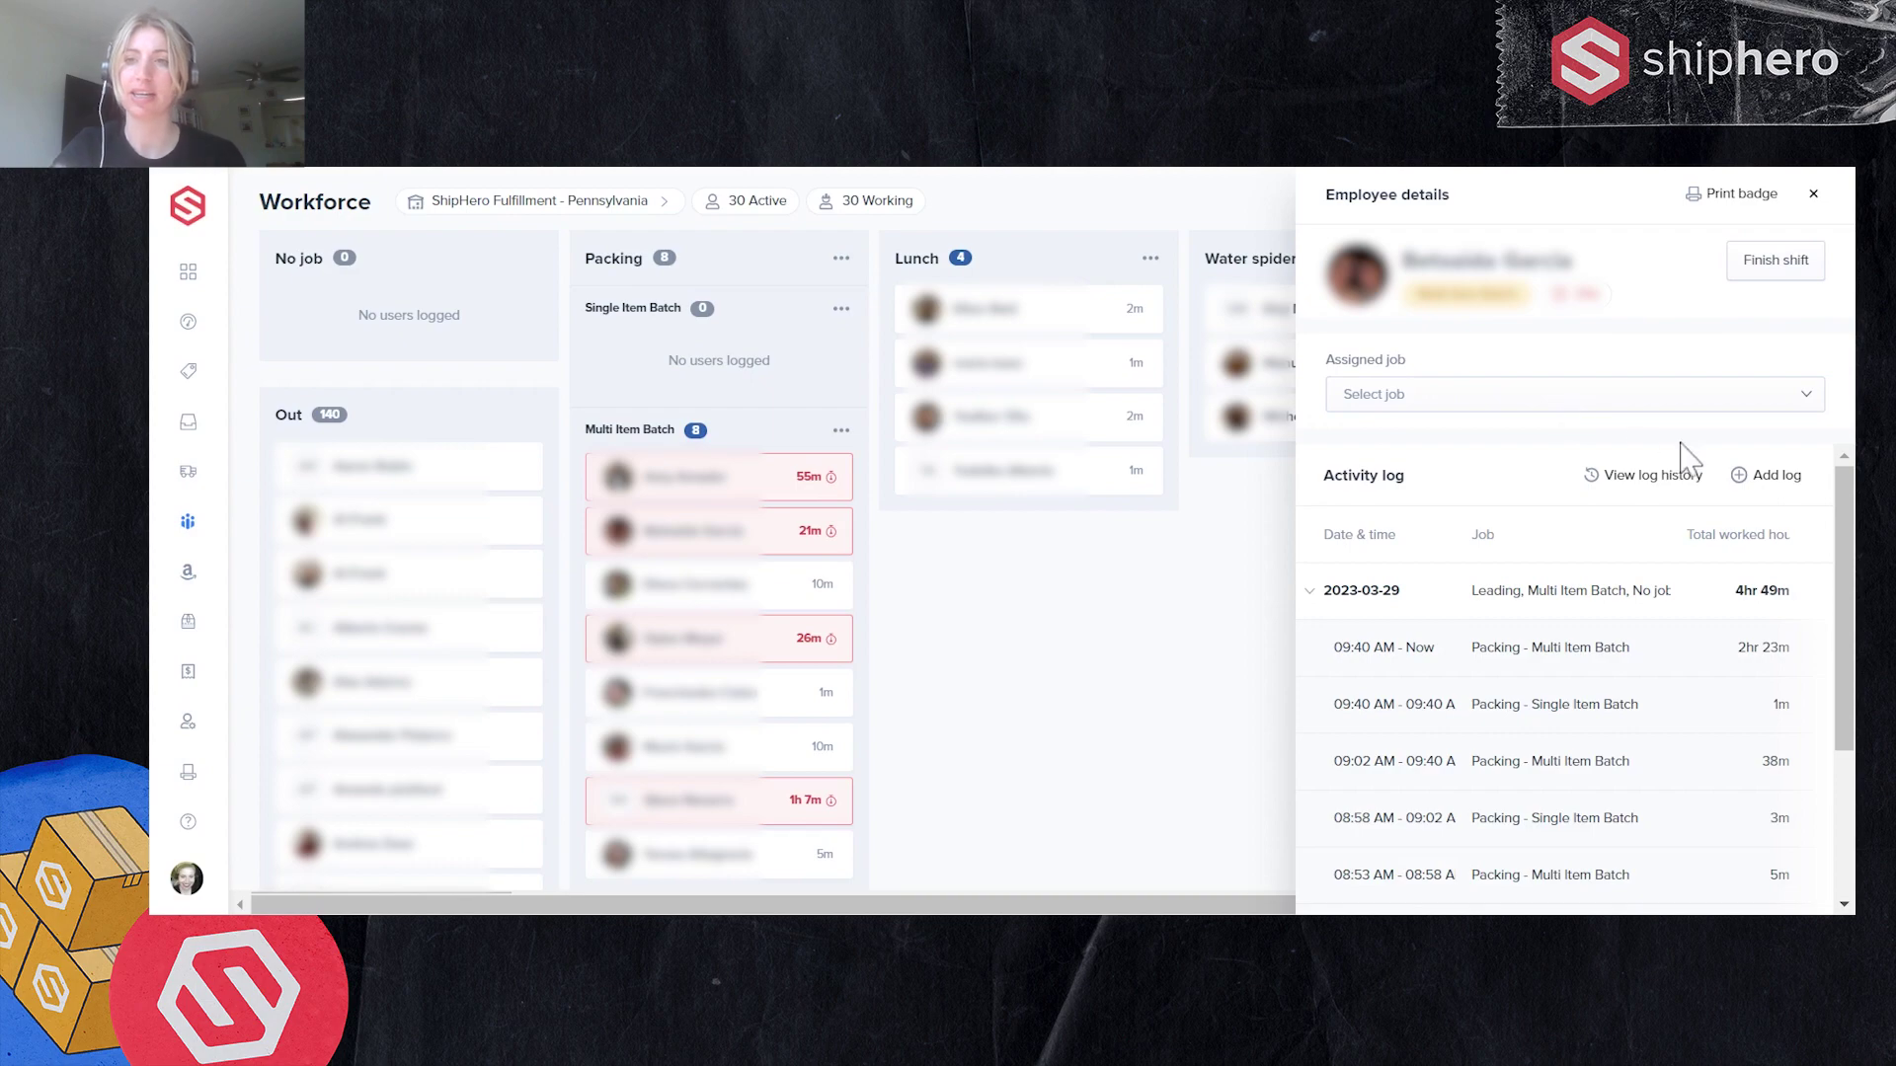
left_click(1659, 477)
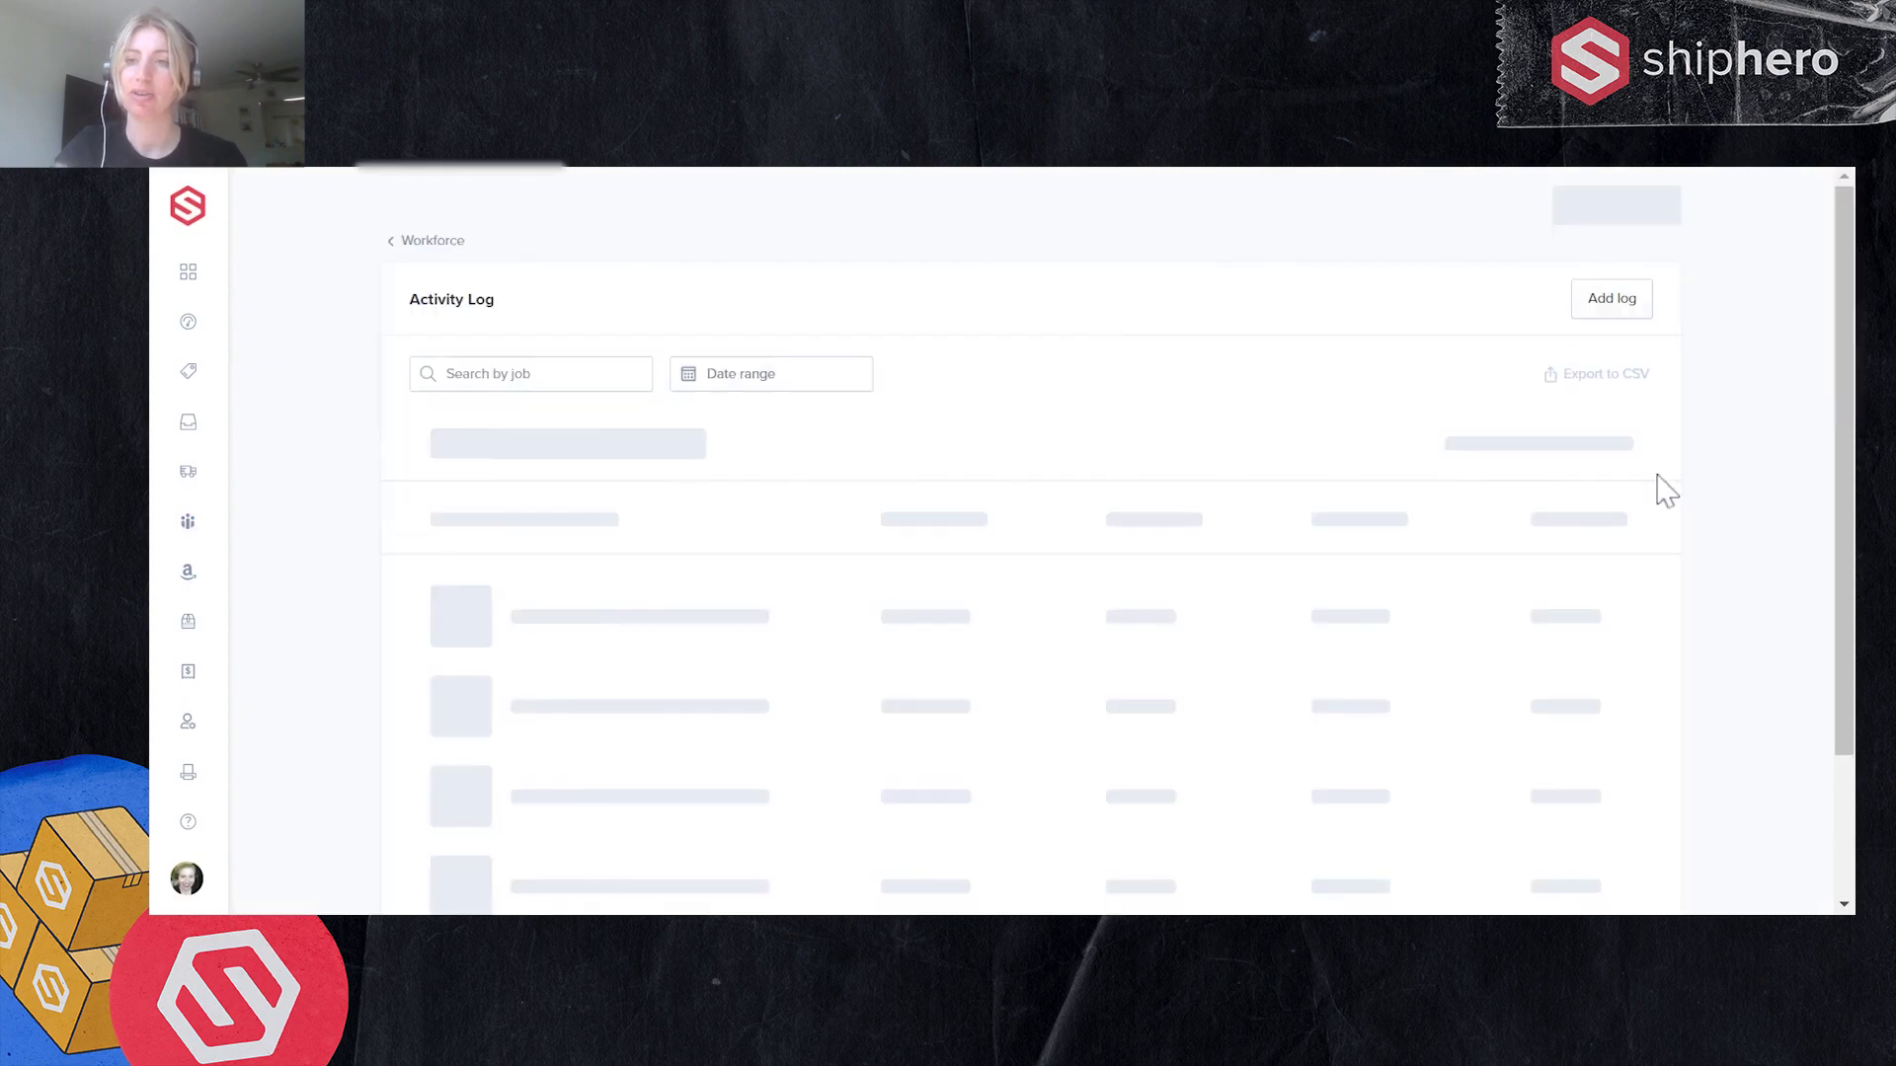
Review the worker's 2023-03-29 activity entries and examine the job choices in the new log form, closing it without adding a log
scroll(814, 696, "down", 3)
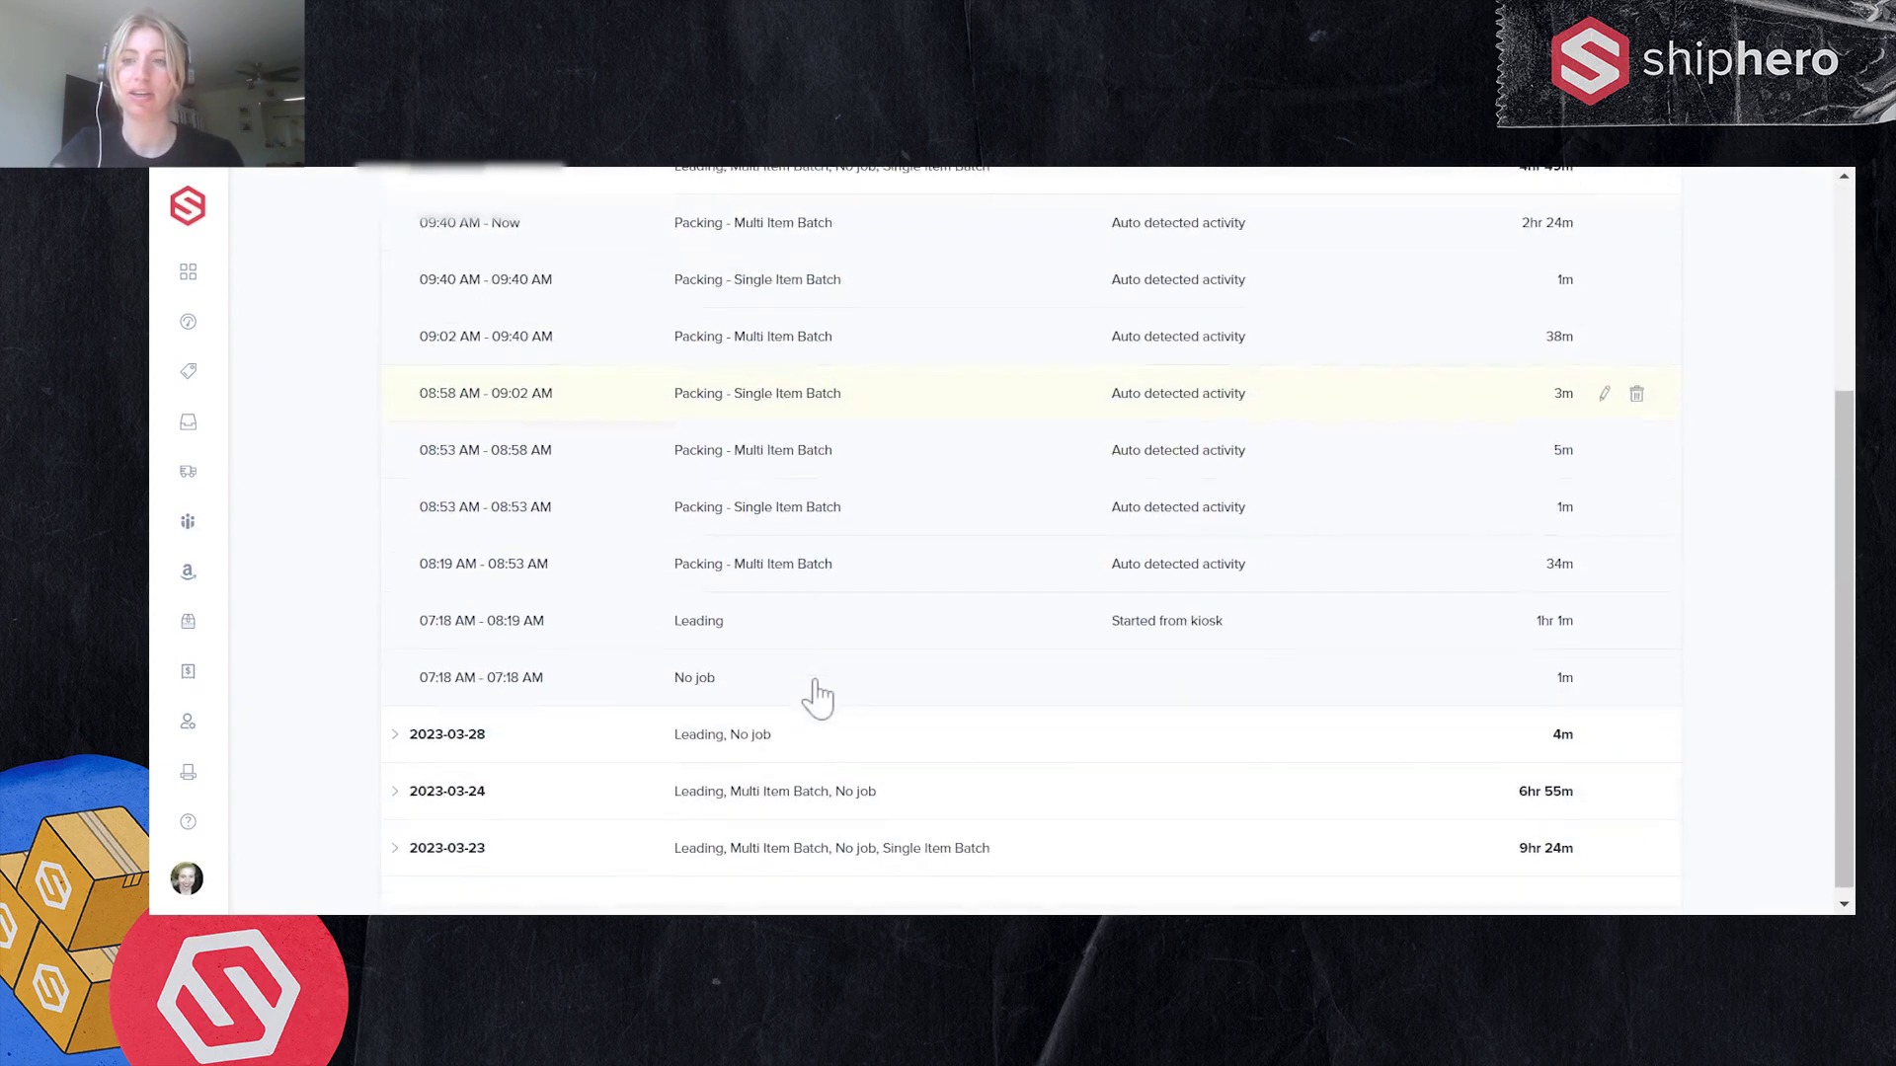
scroll(815, 696, "up", 3)
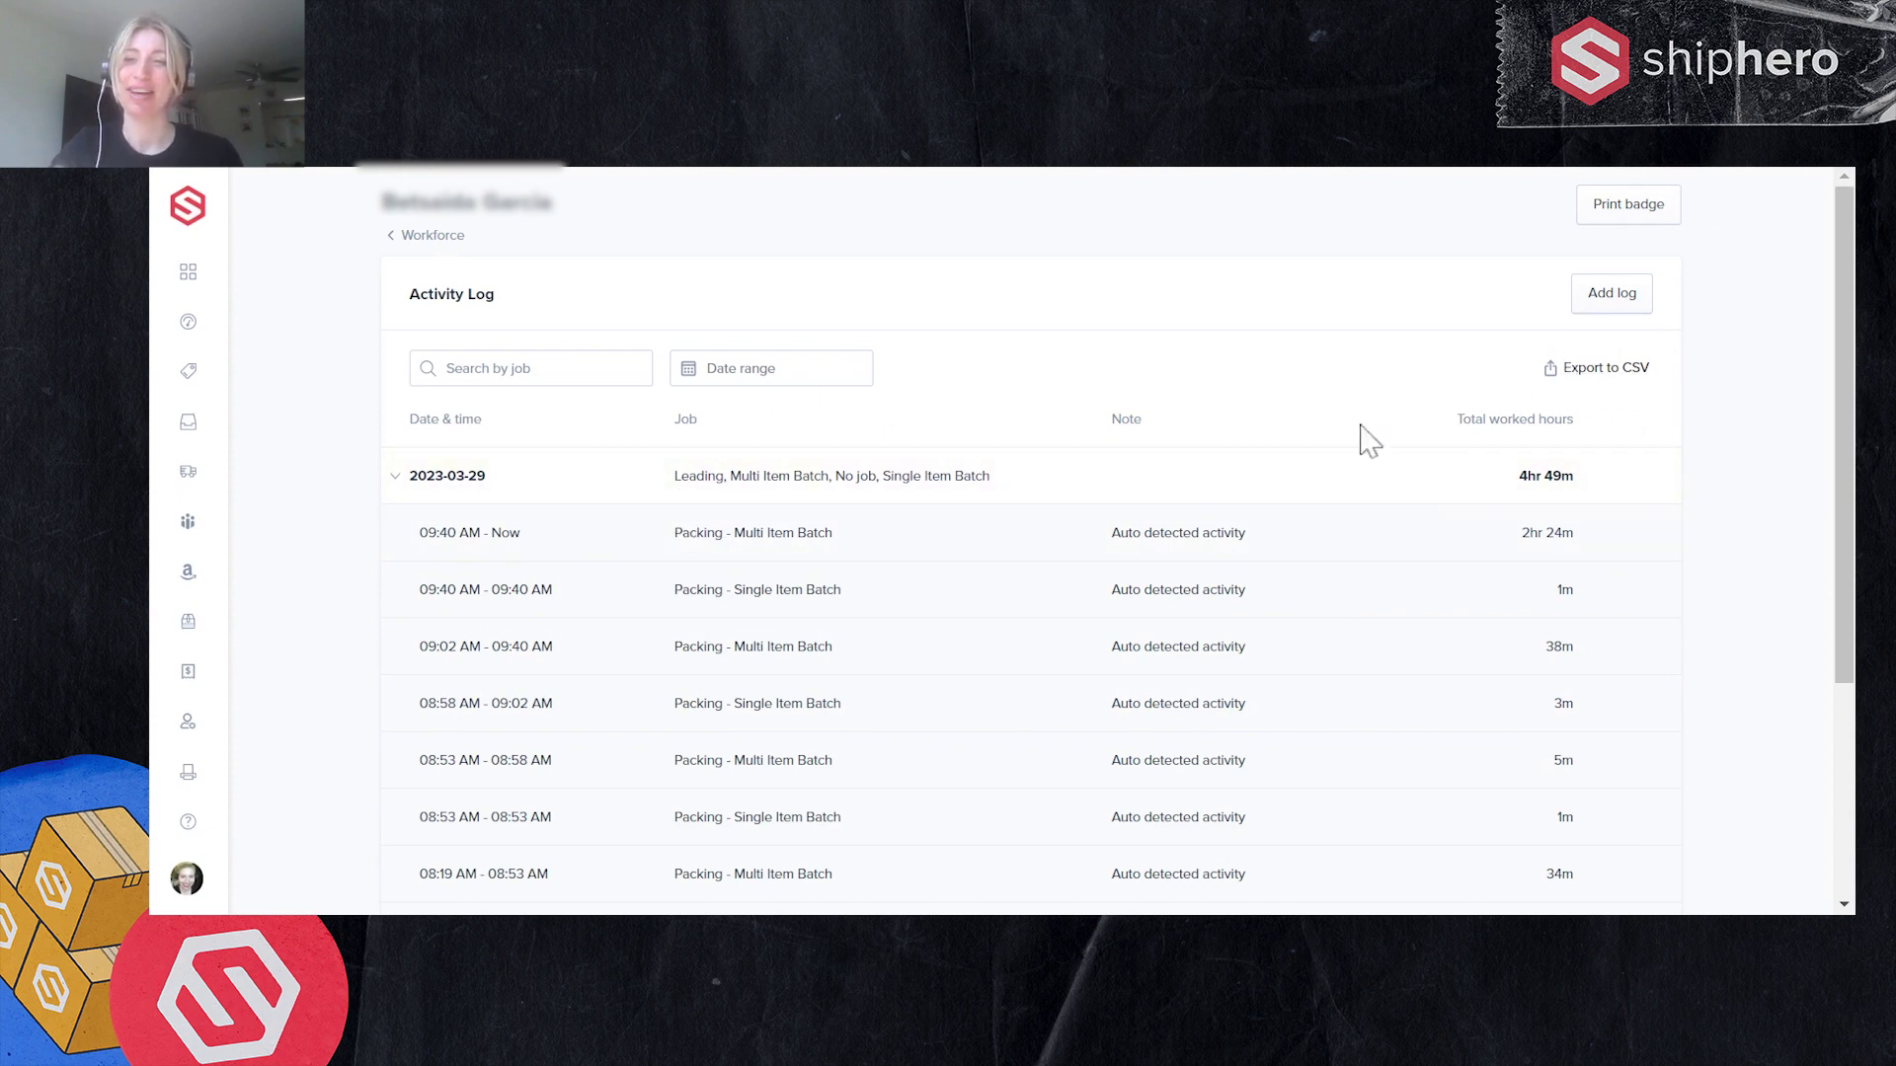
left_click(1612, 295)
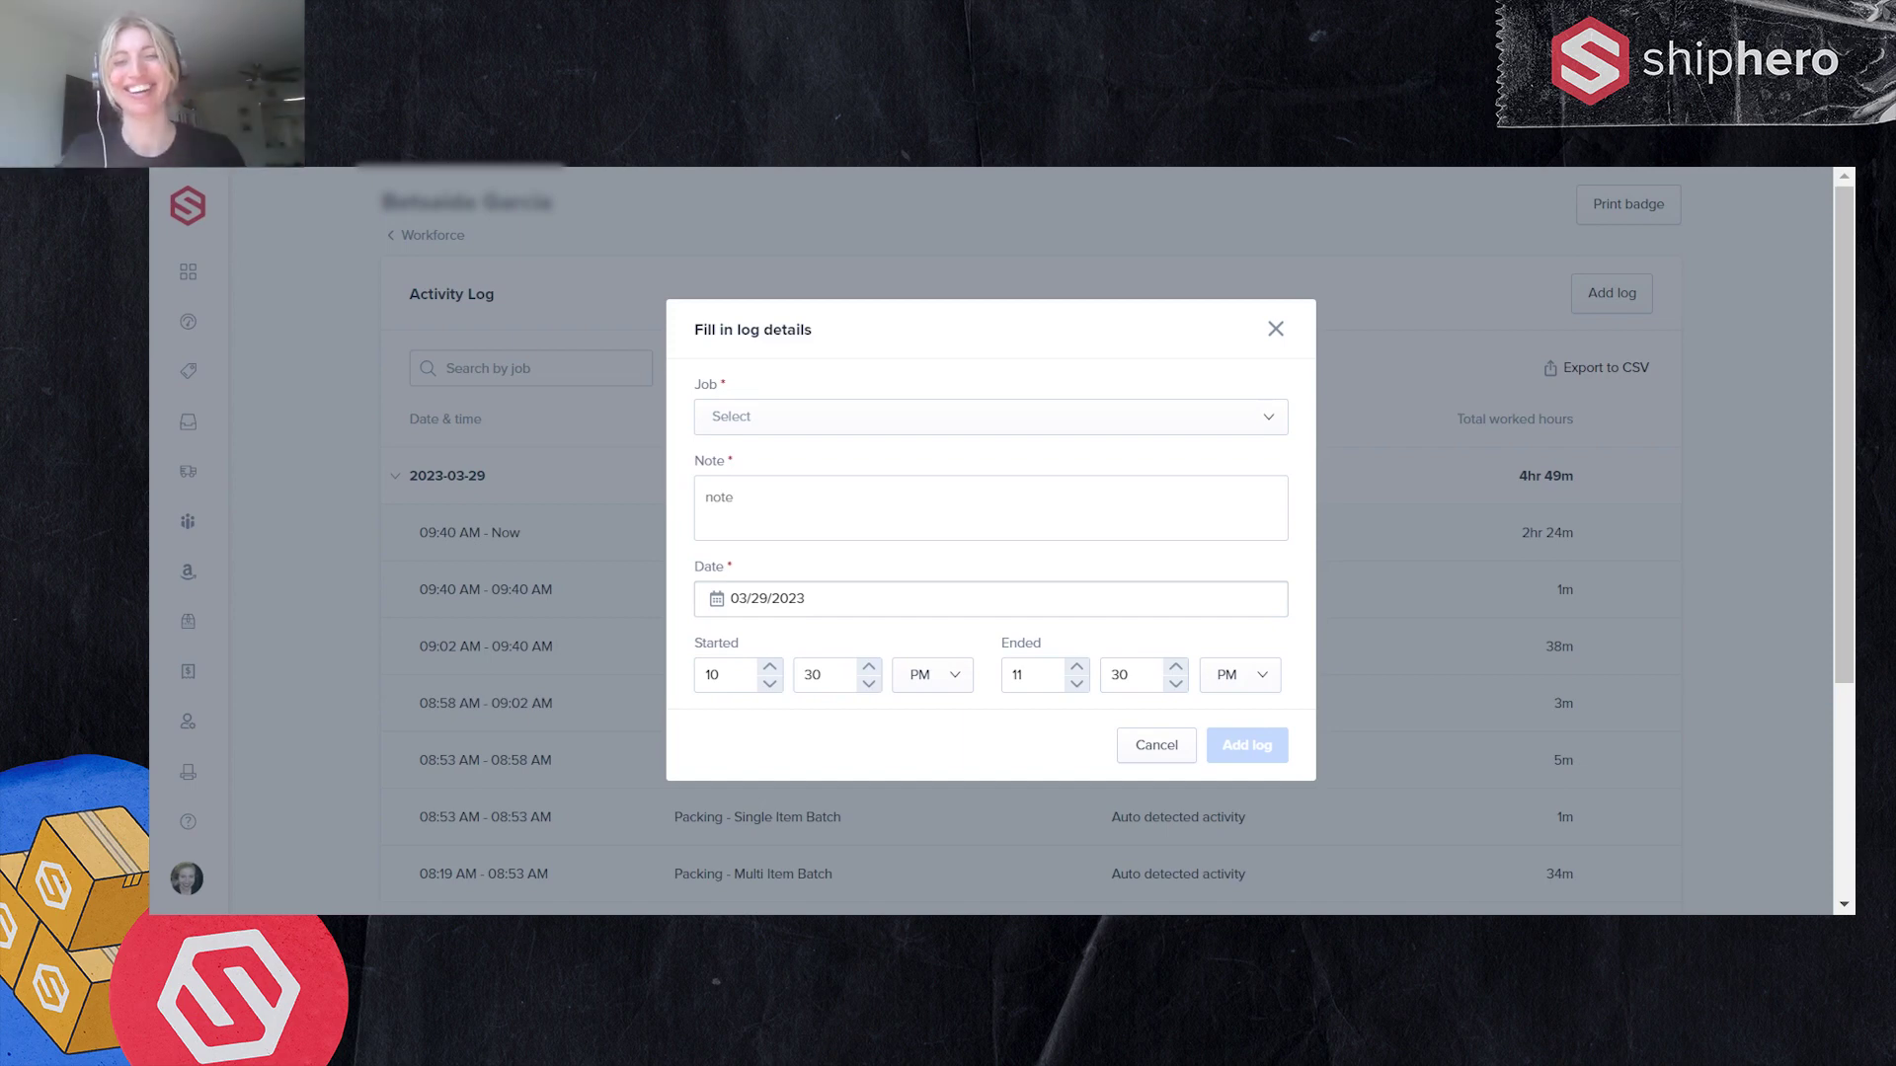
left_click(941, 428)
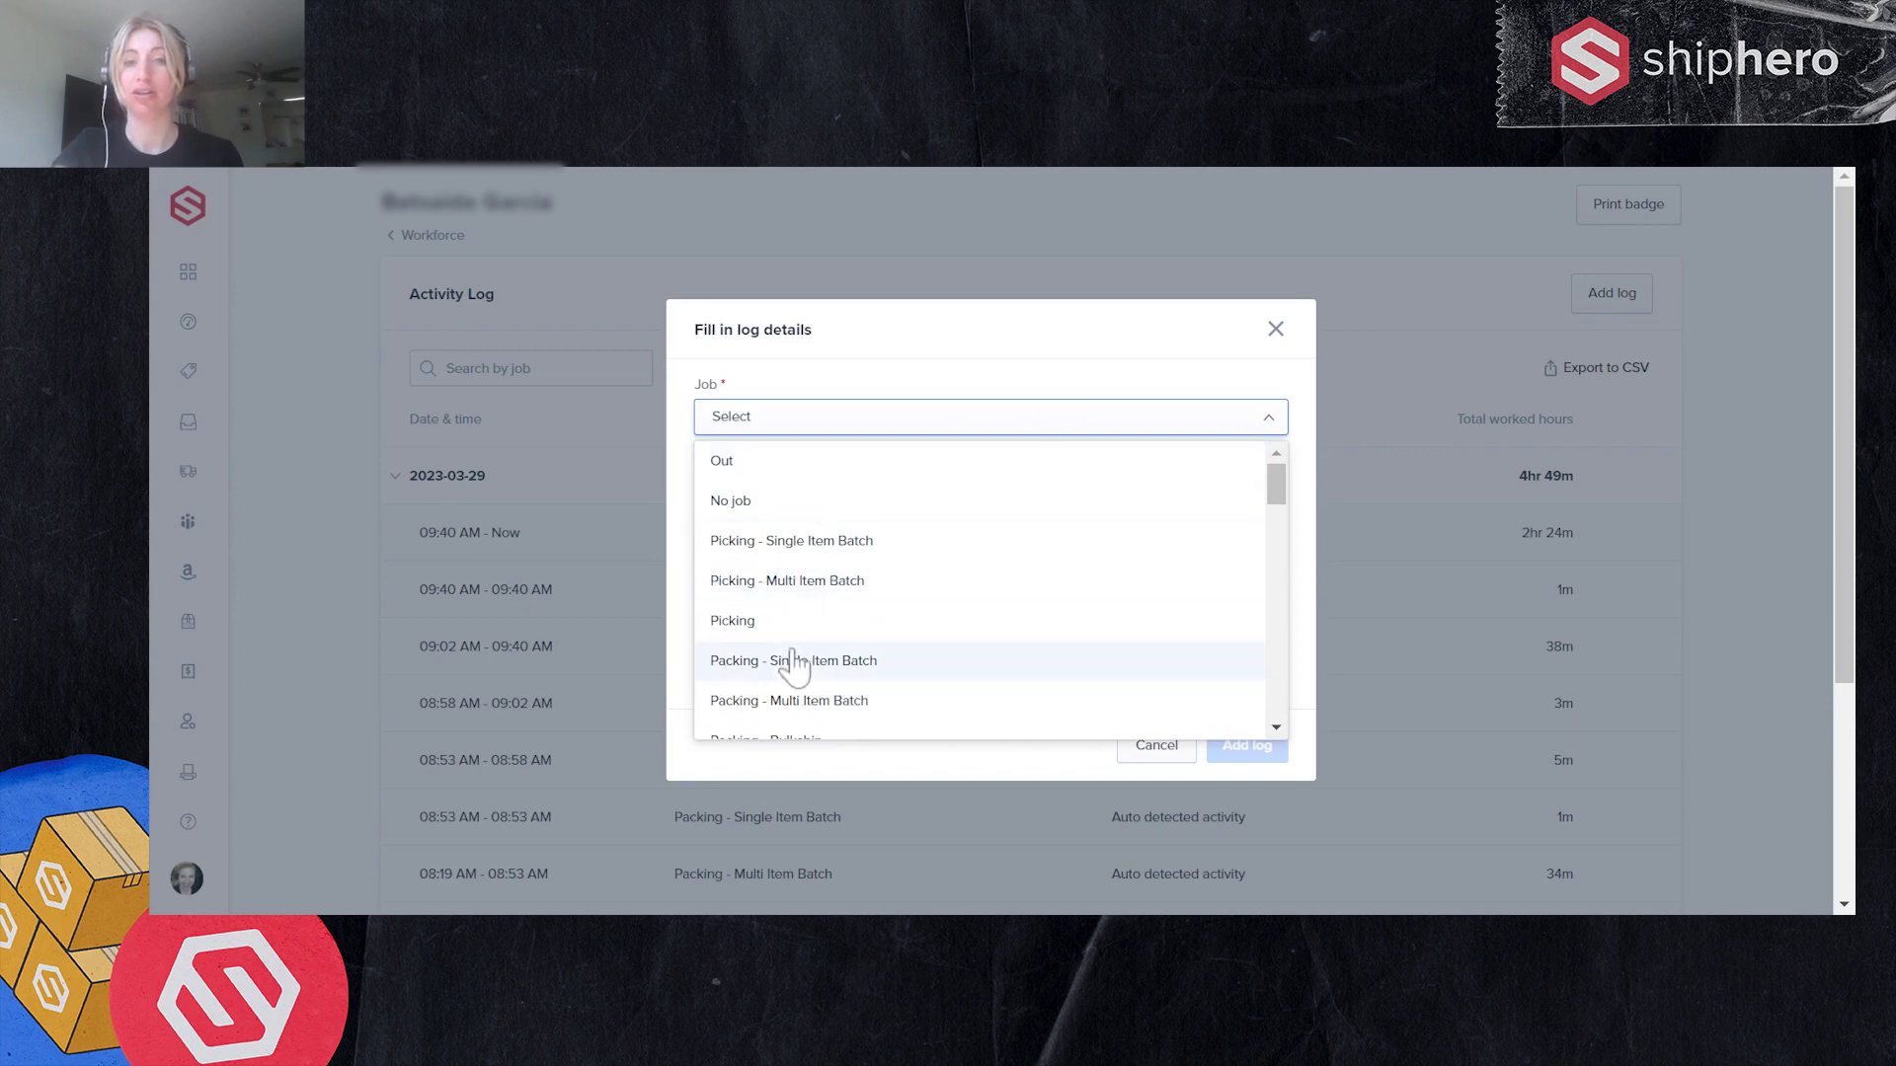
left_click(915, 382)
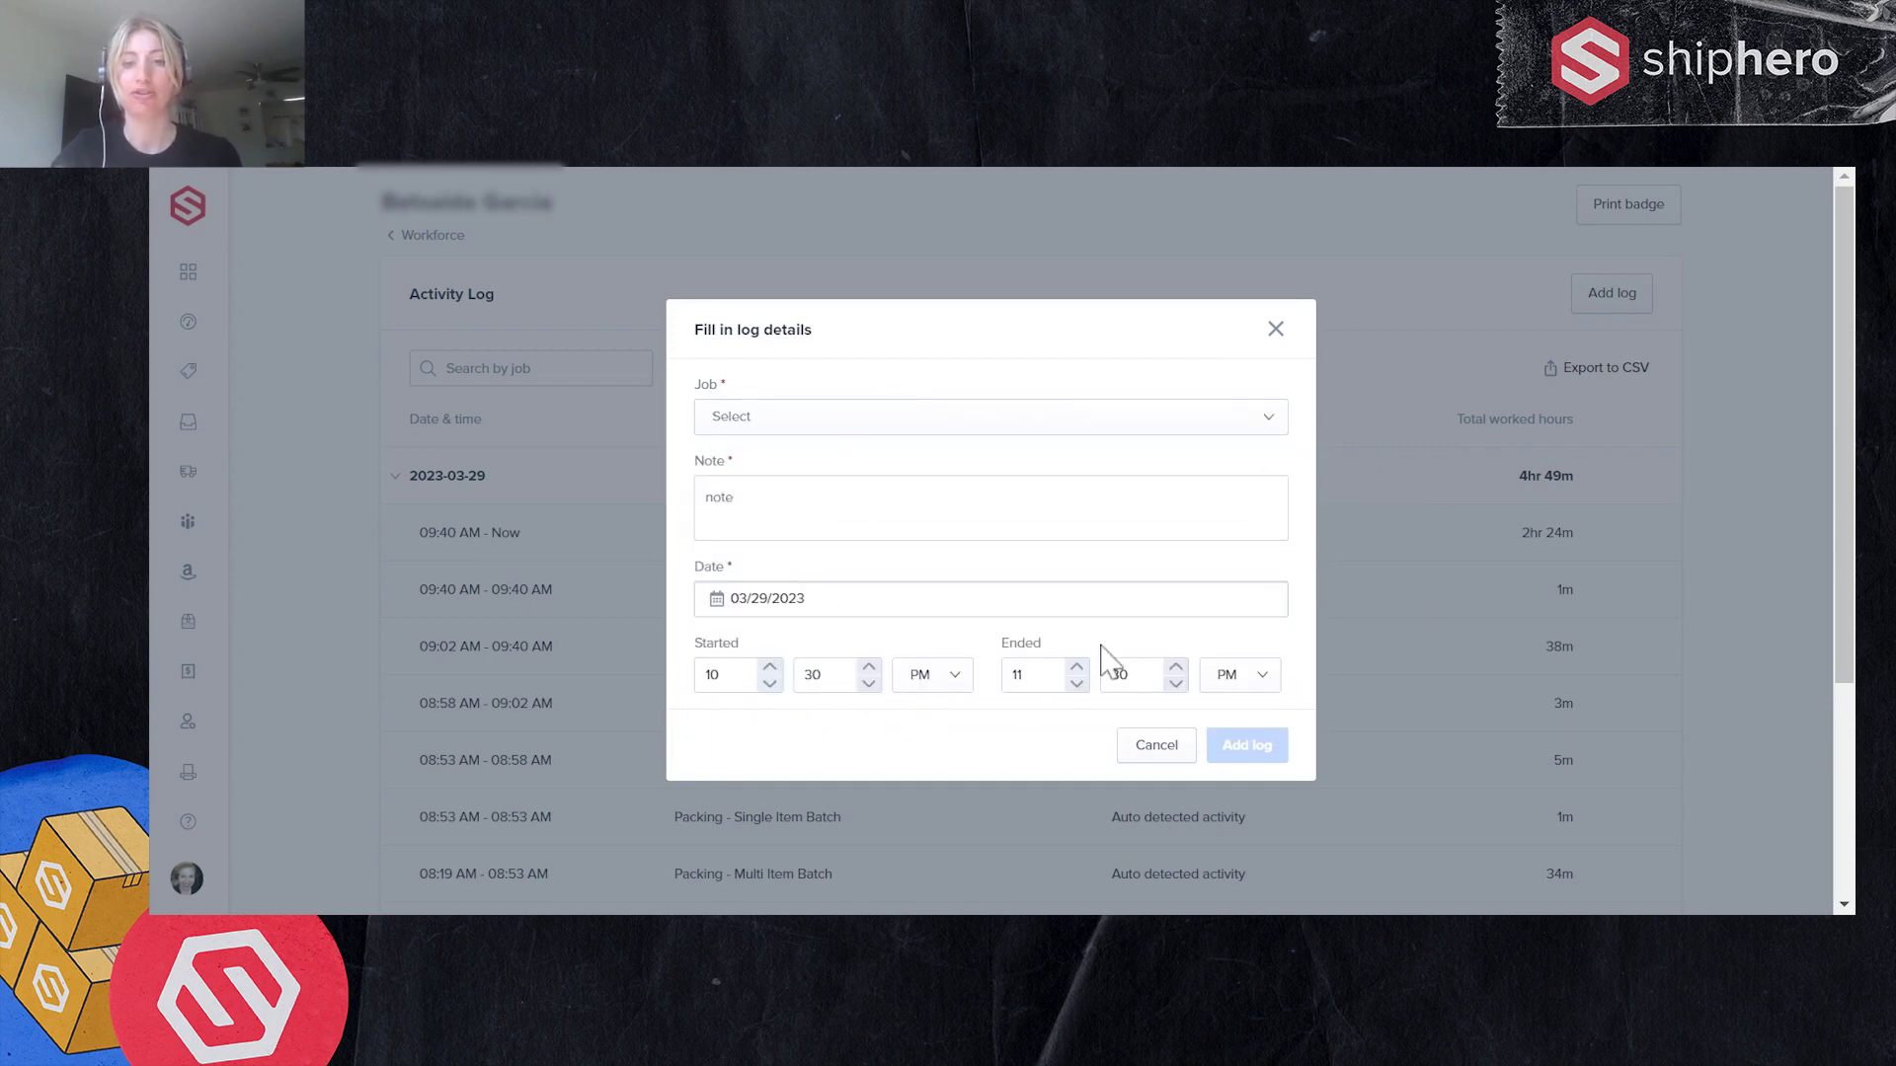
left_click(1276, 329)
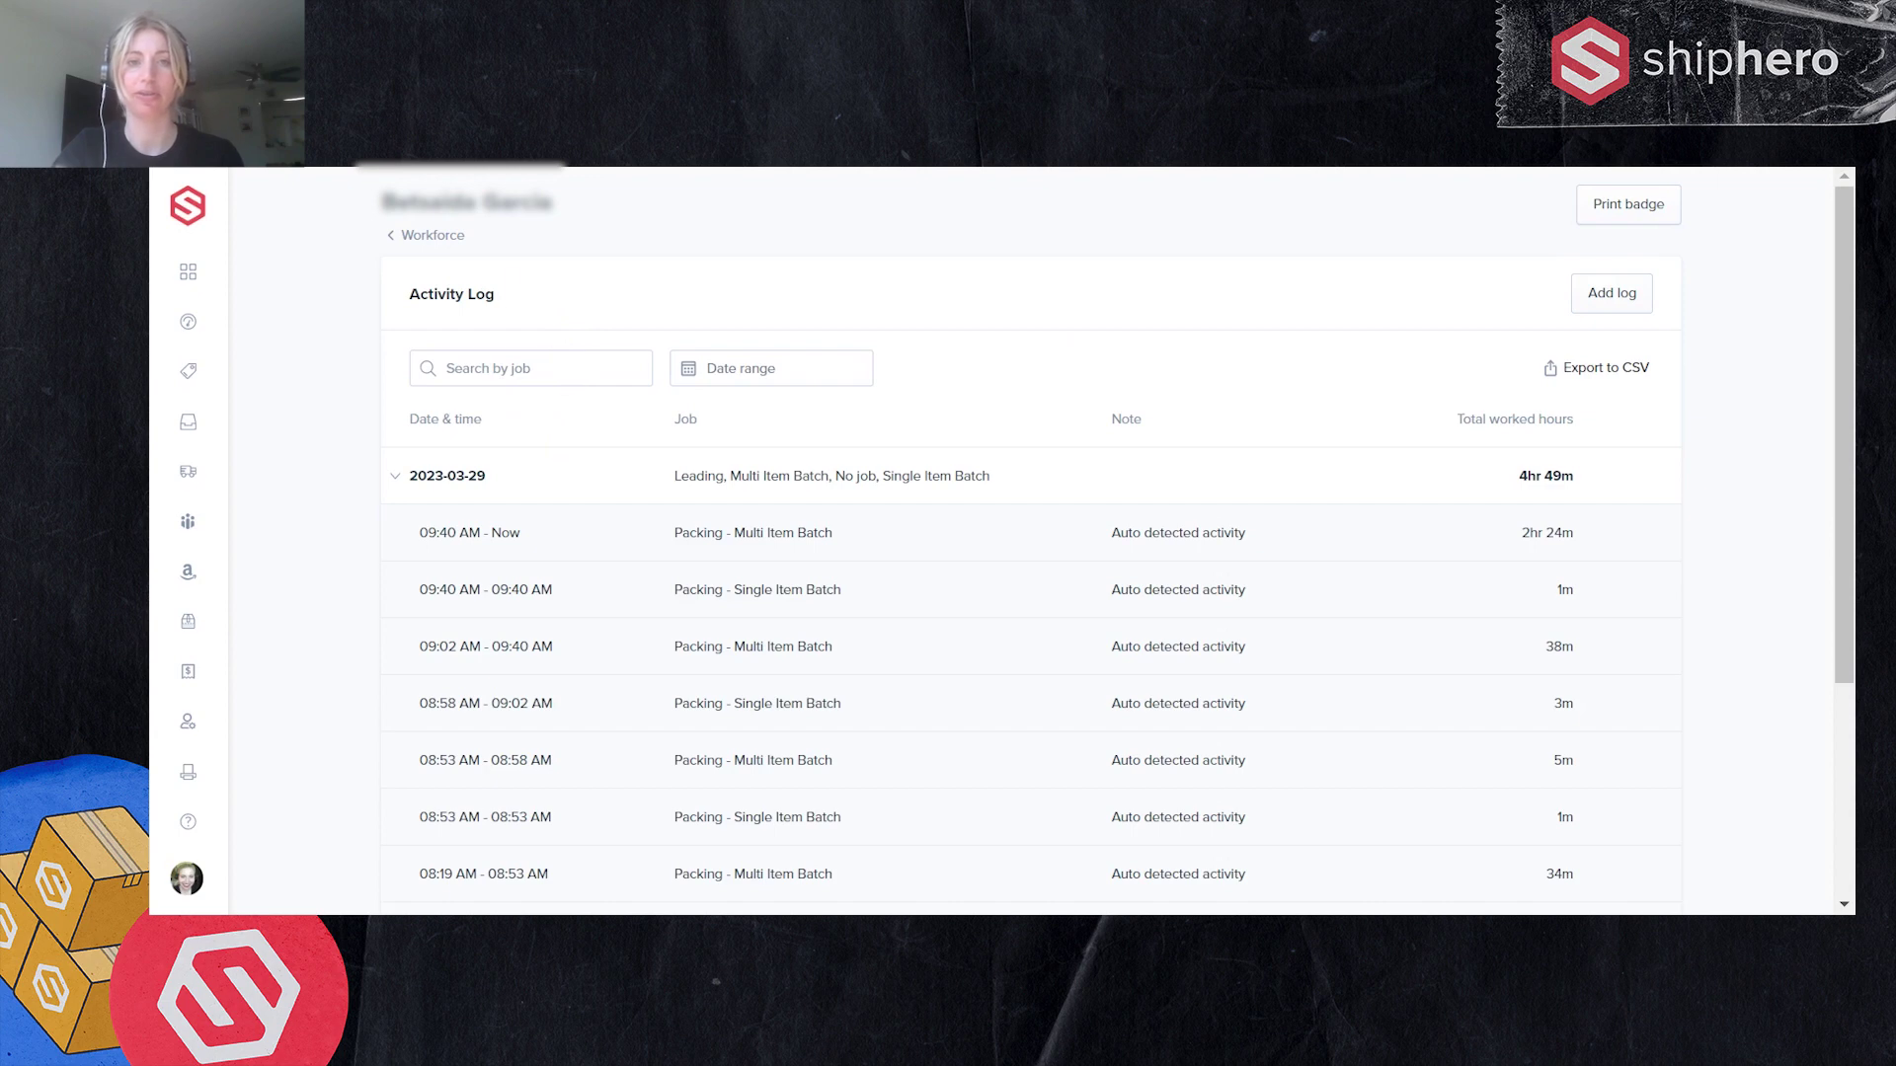
Return to the workforce board, switch it to table view, and examine the In warehouse, Warnings, and Status & Tags worker lists
left_click(431, 237)
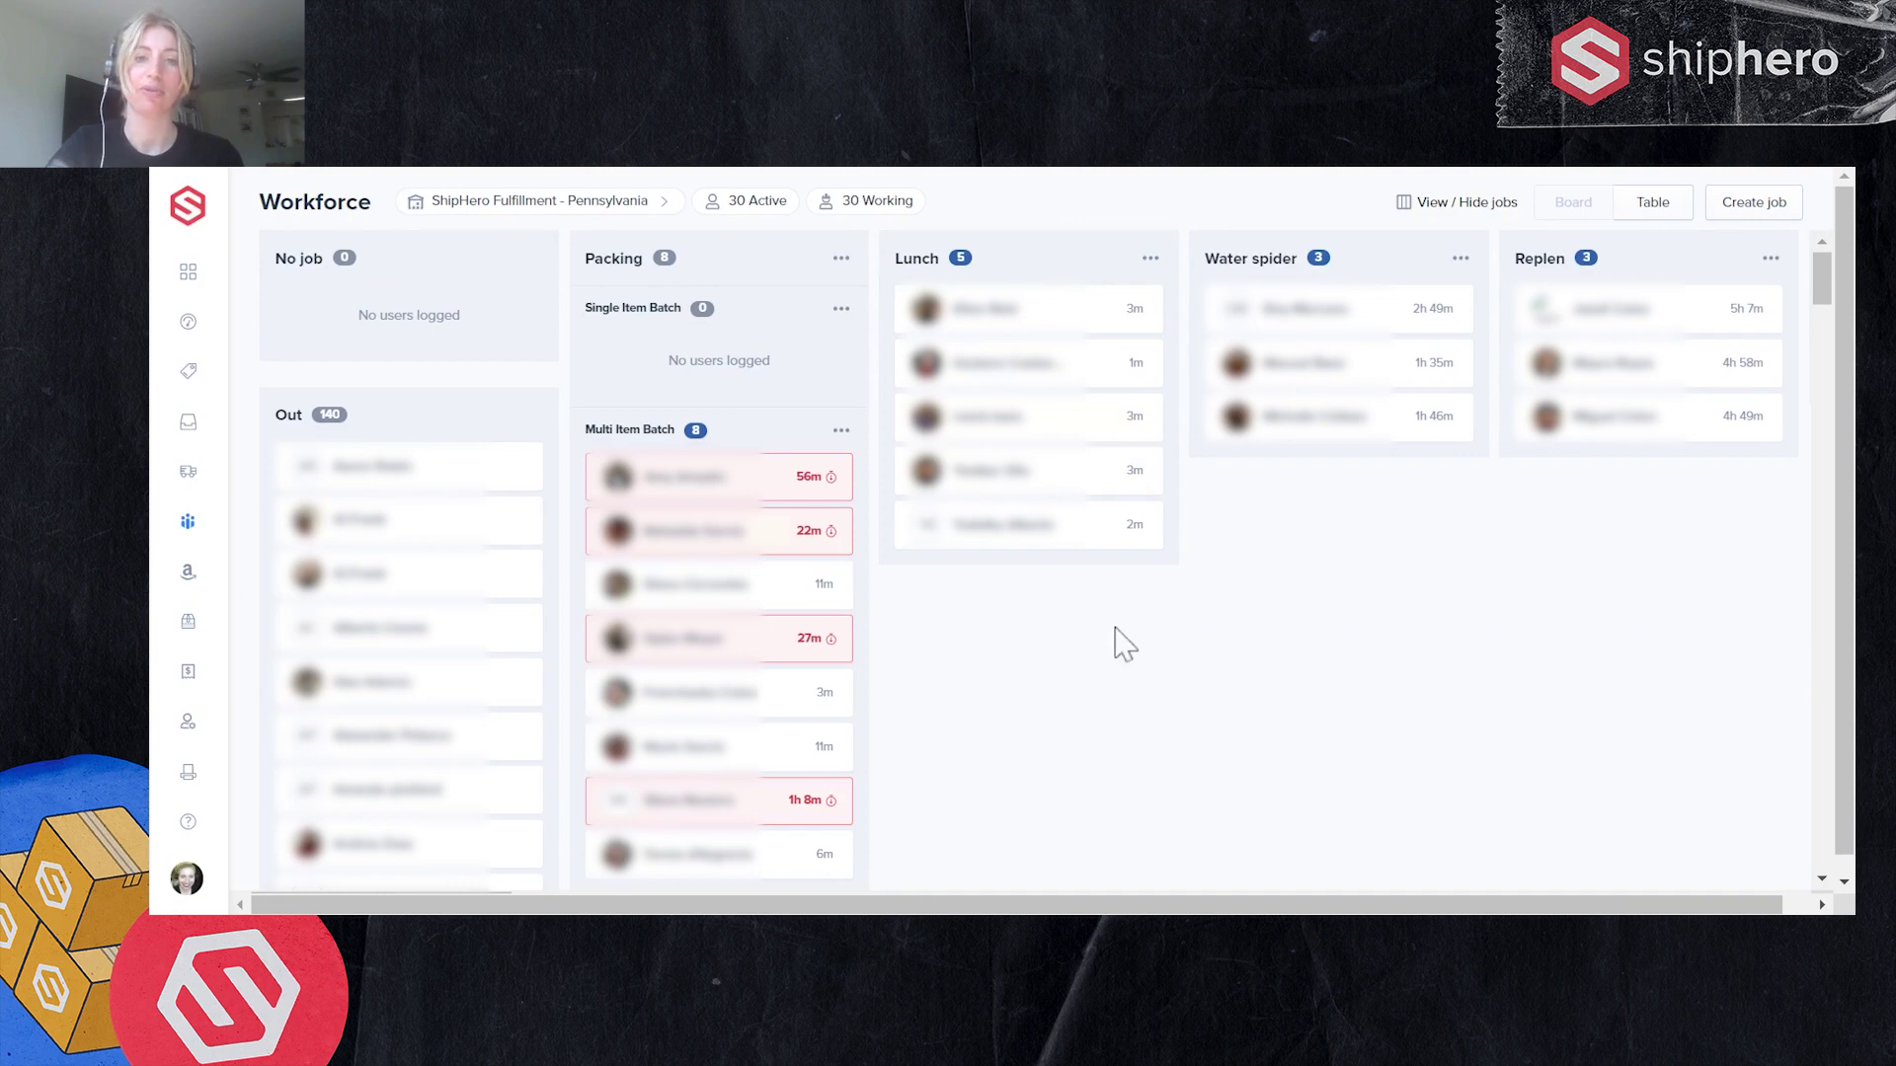
left_click(1659, 205)
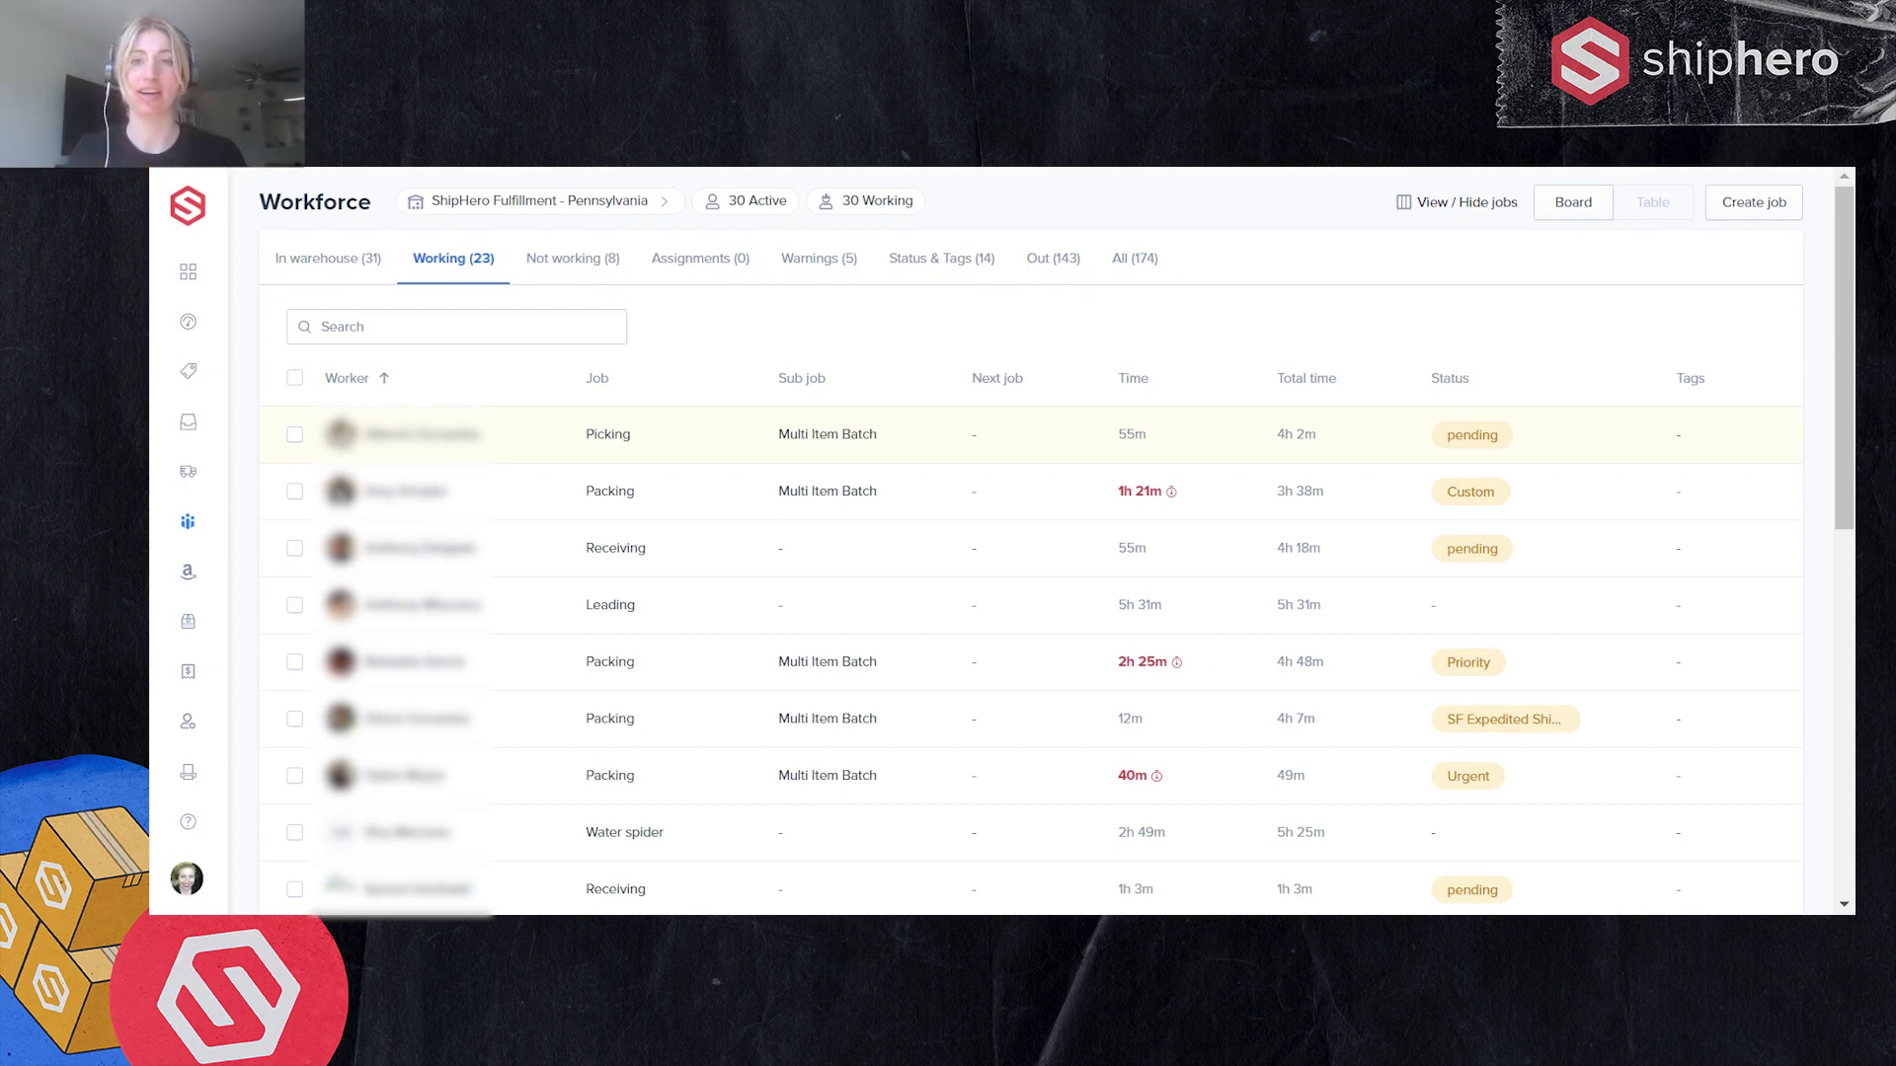
left_click(349, 261)
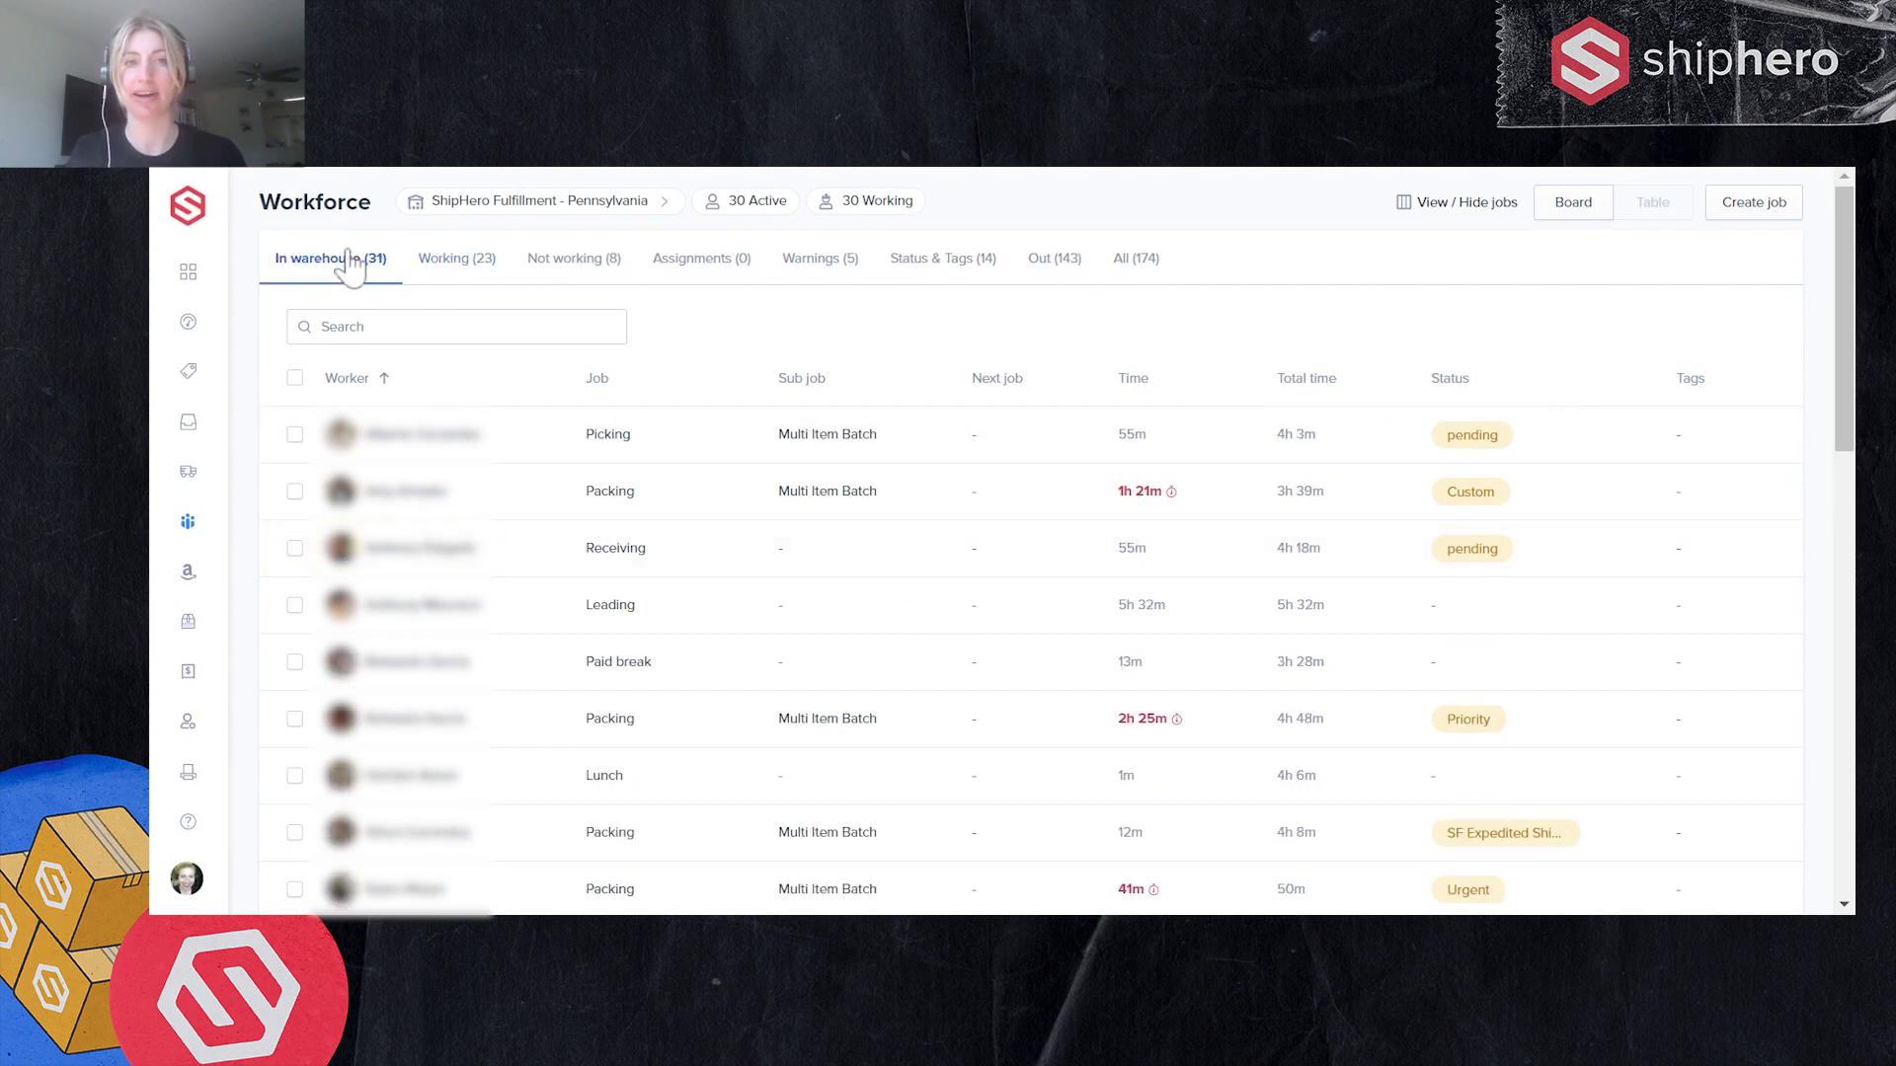
left_click(743, 265)
left_click(819, 272)
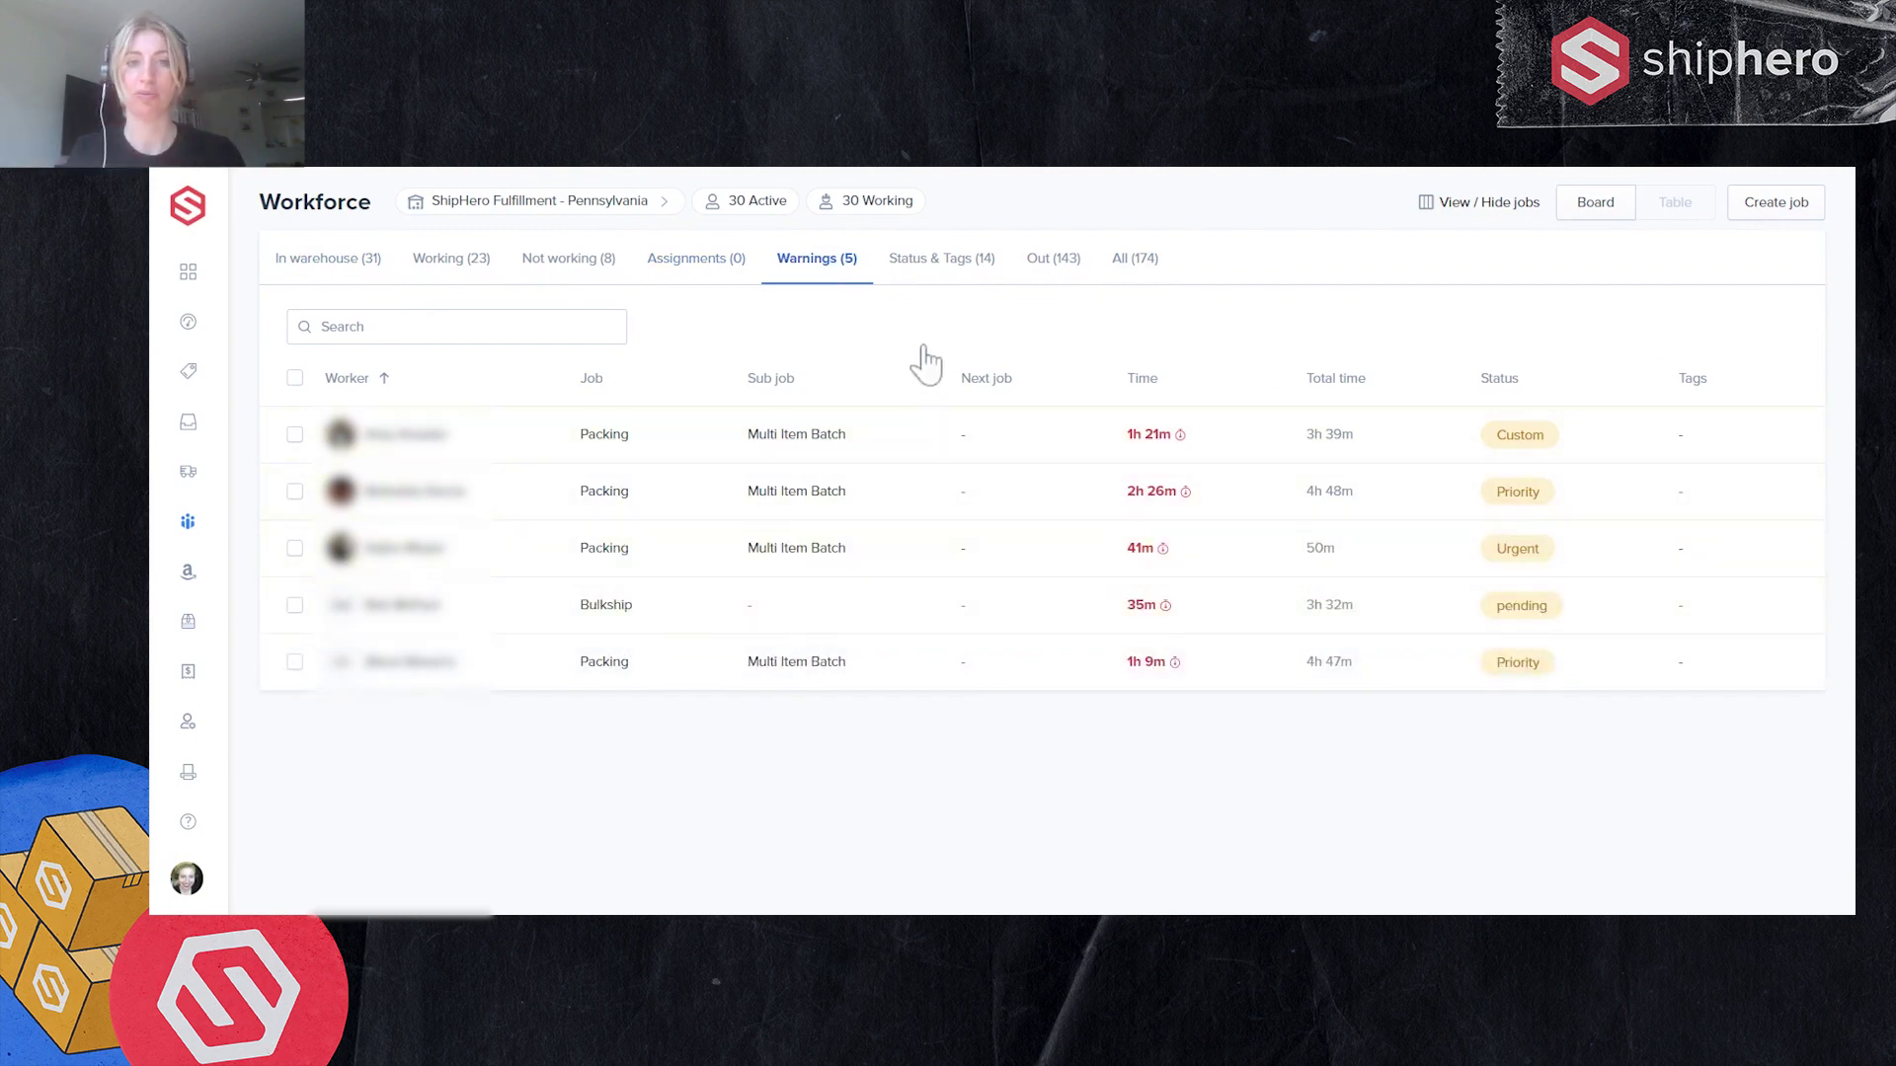
left_click(940, 268)
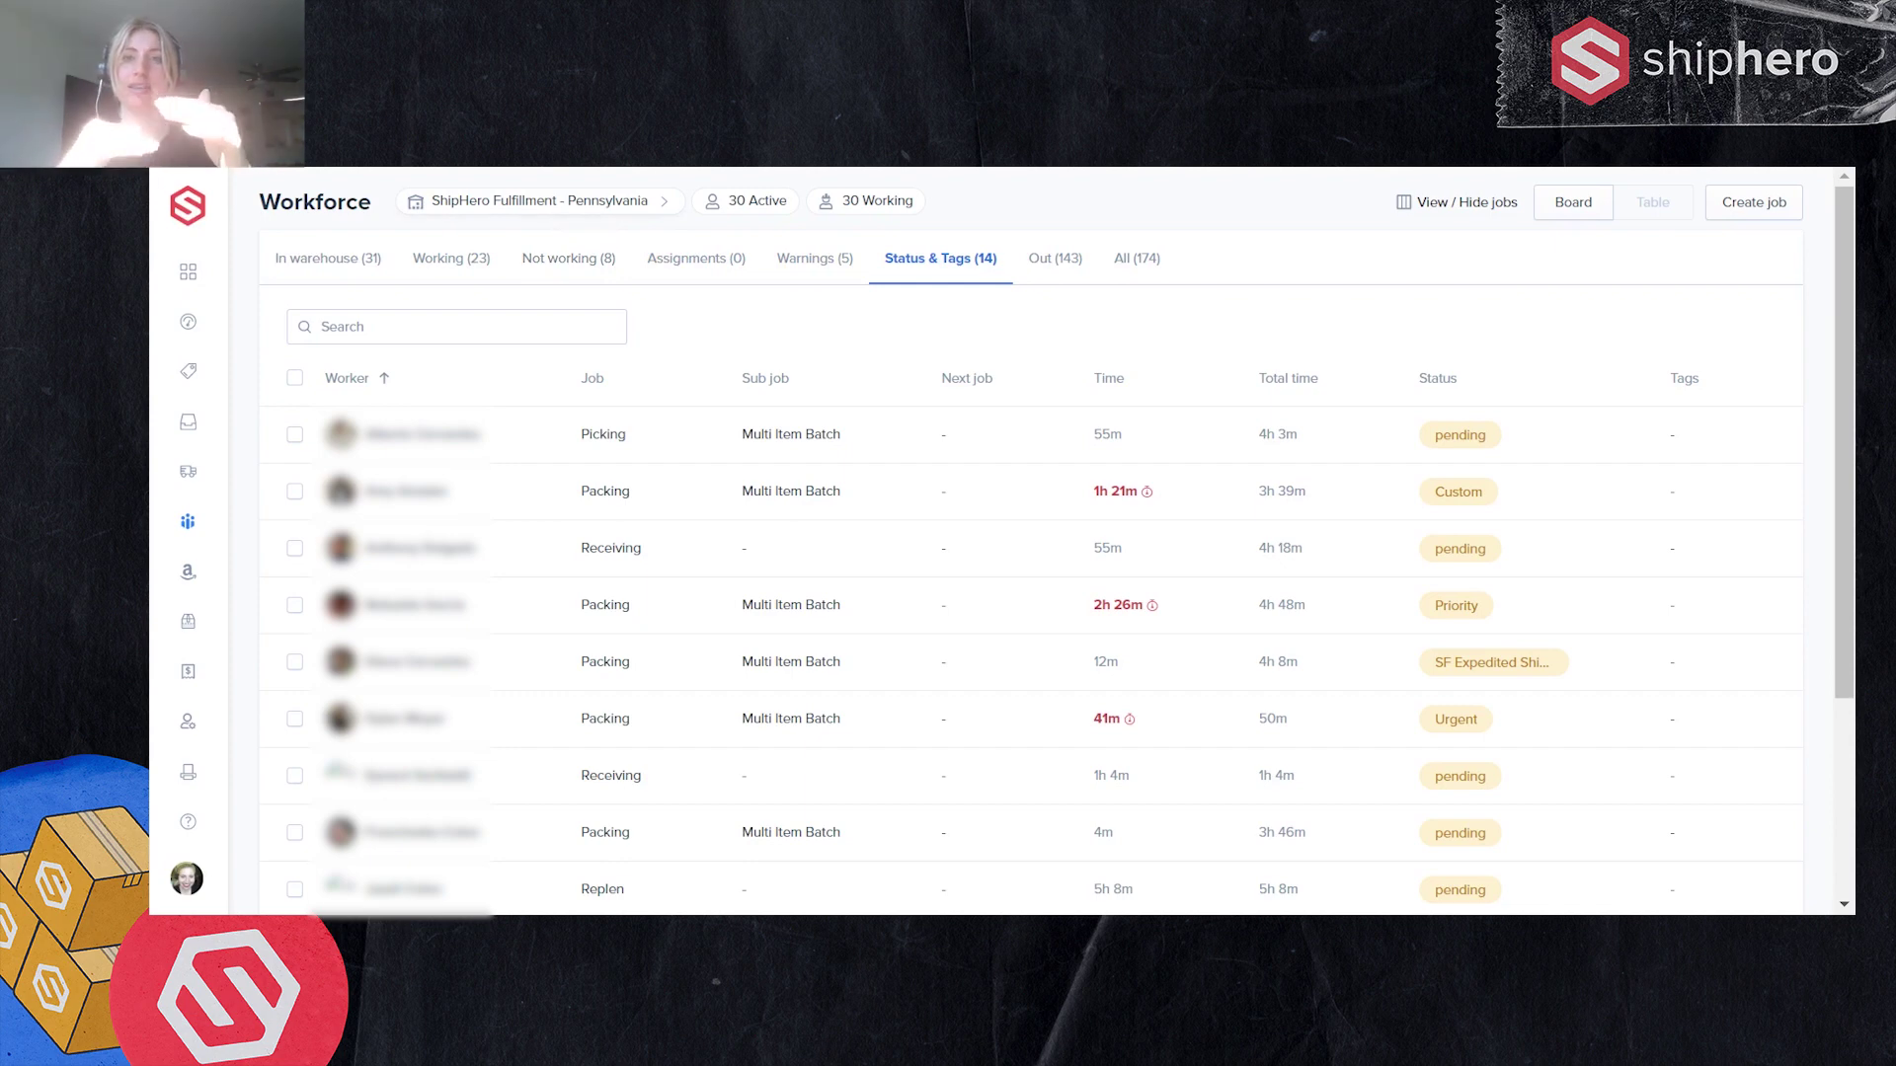
View the warehouse selection settings from the workforce page's warehouse link, and return to the workforce board
left_click(524, 205)
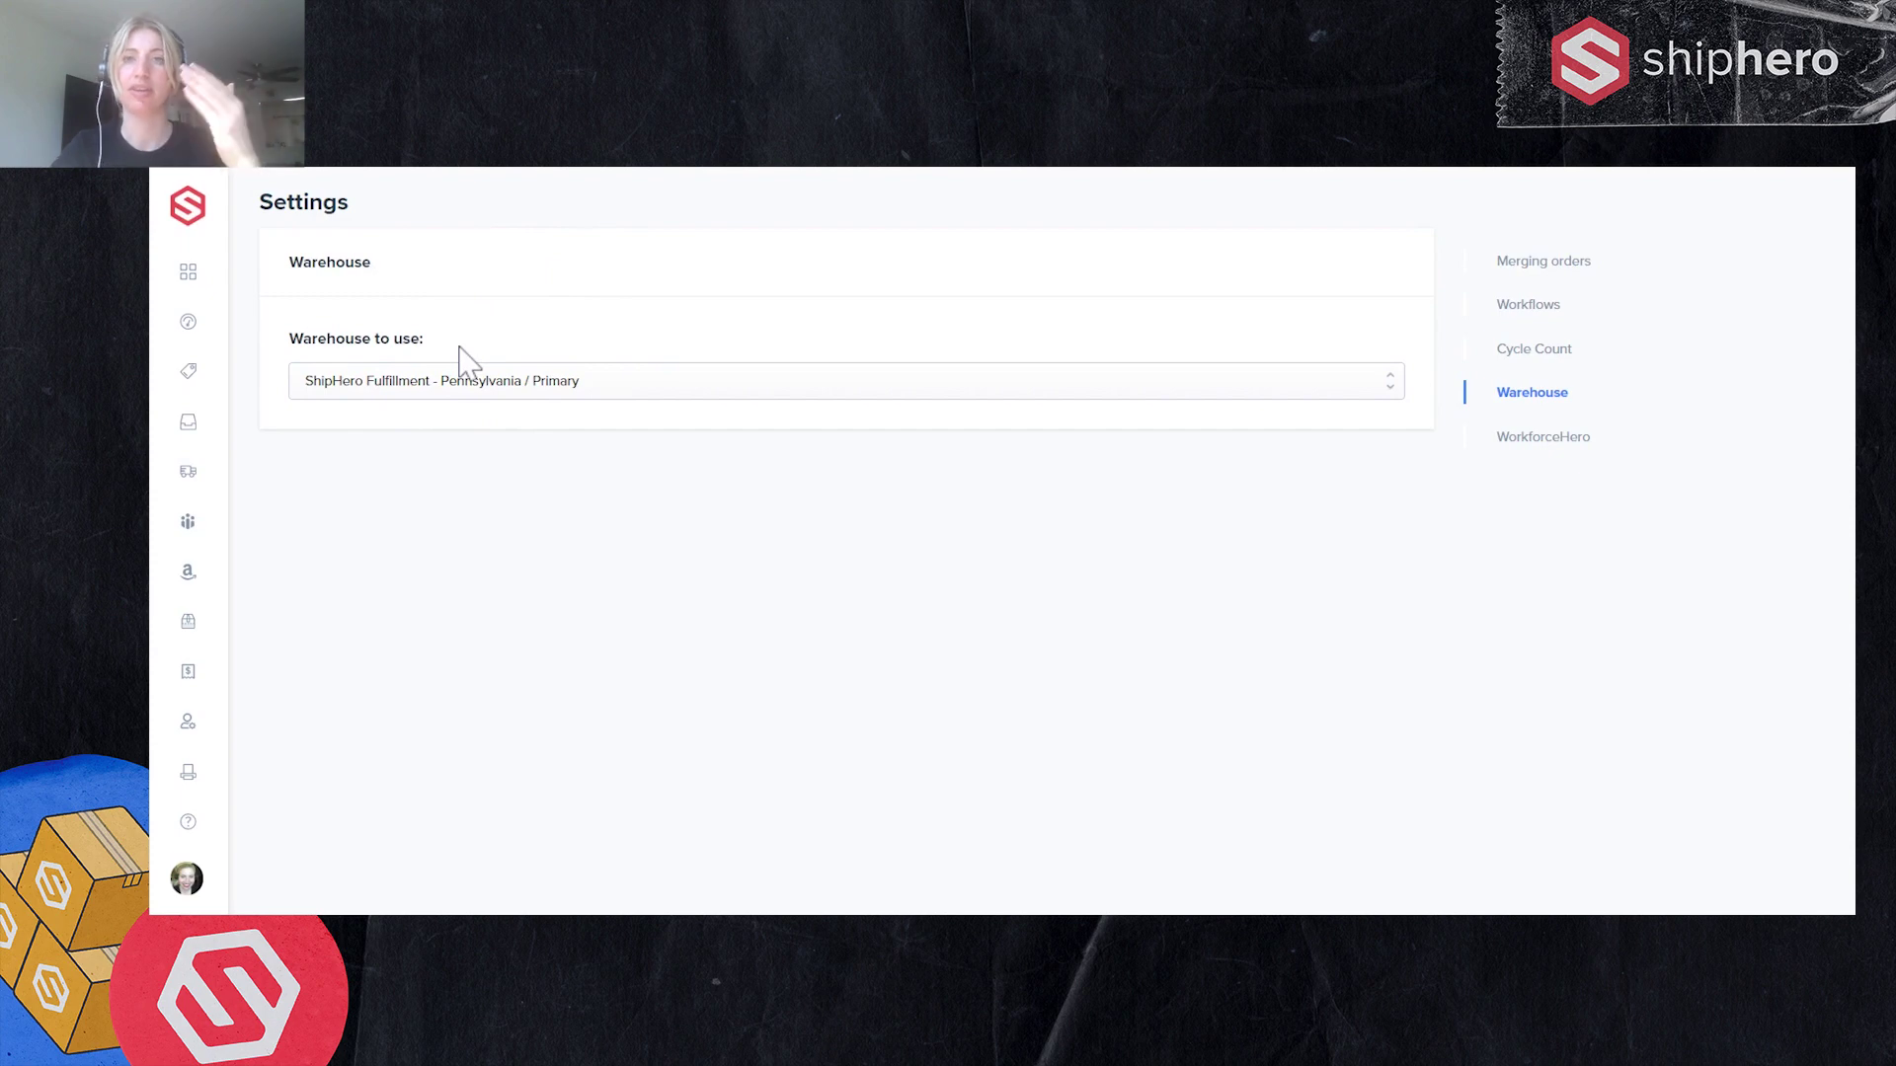
mouse_move(169, 524)
left_click(289, 523)
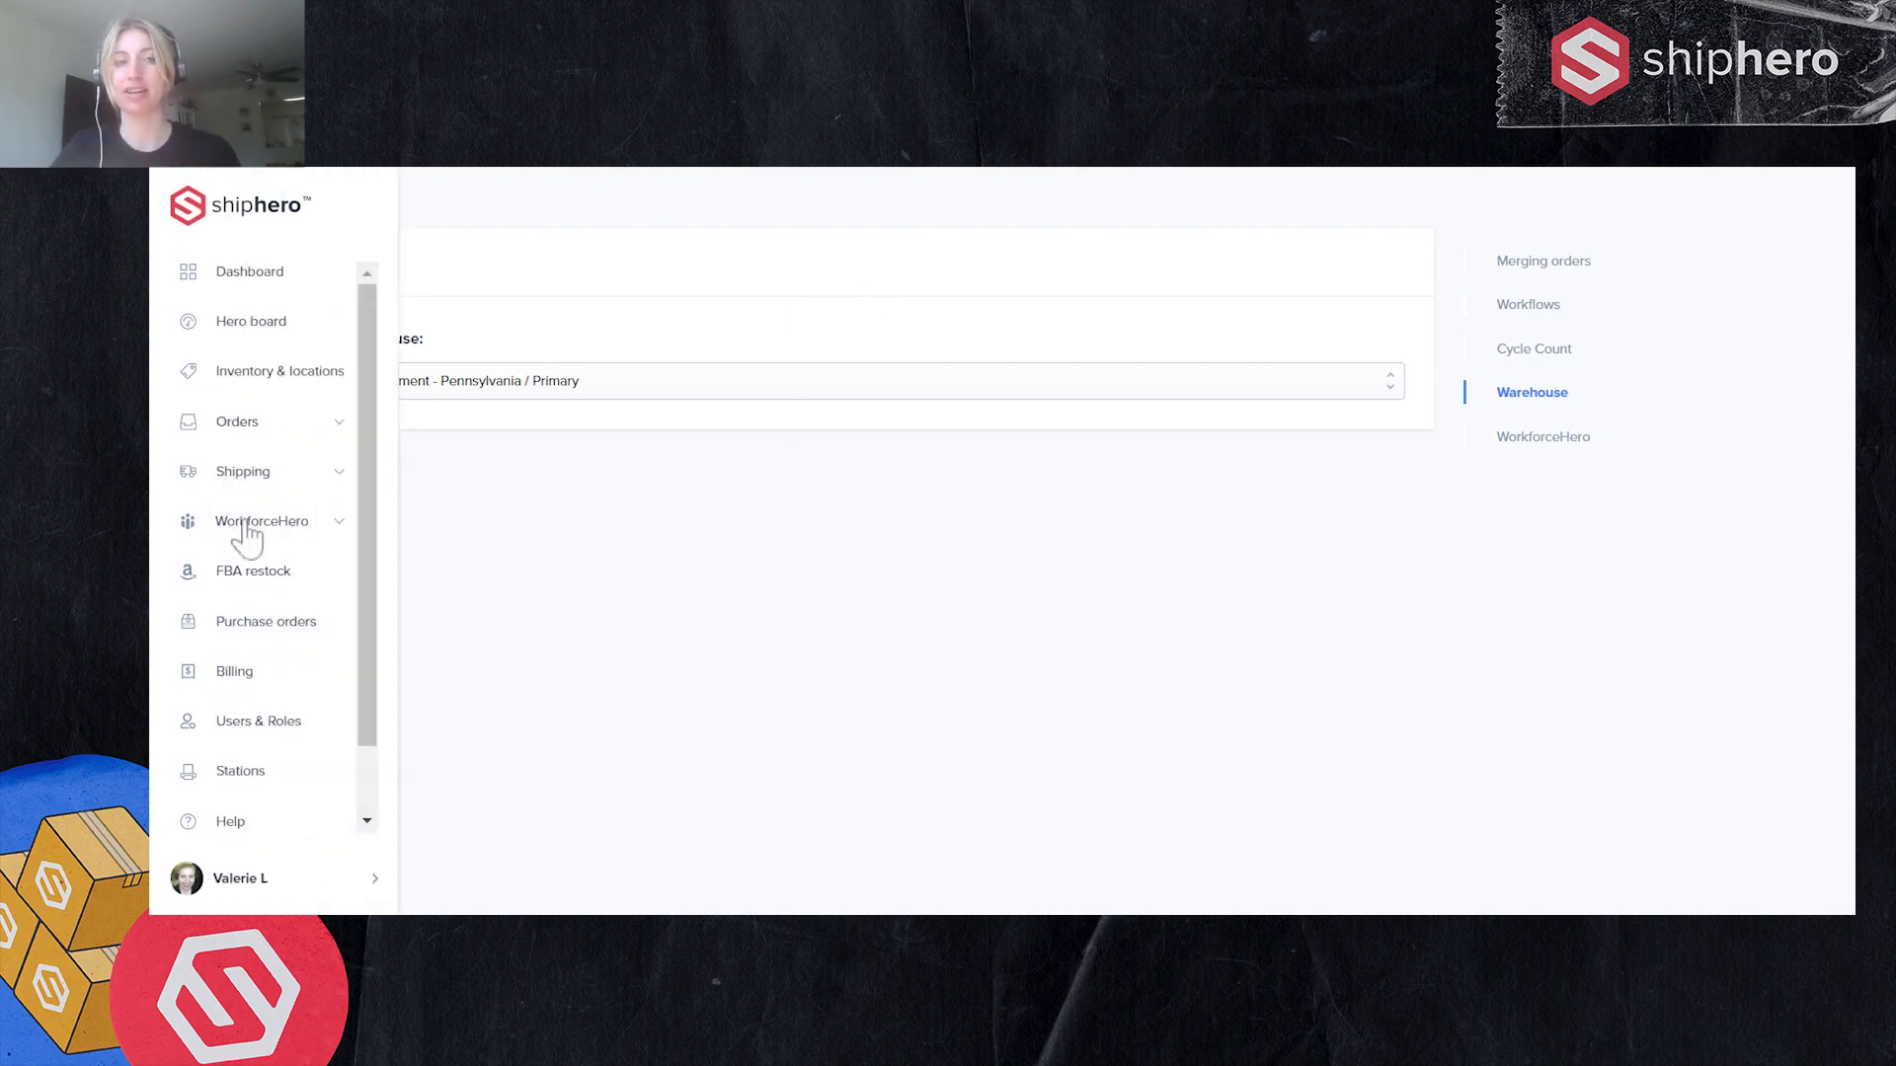
left_click(246, 524)
left_click(259, 565)
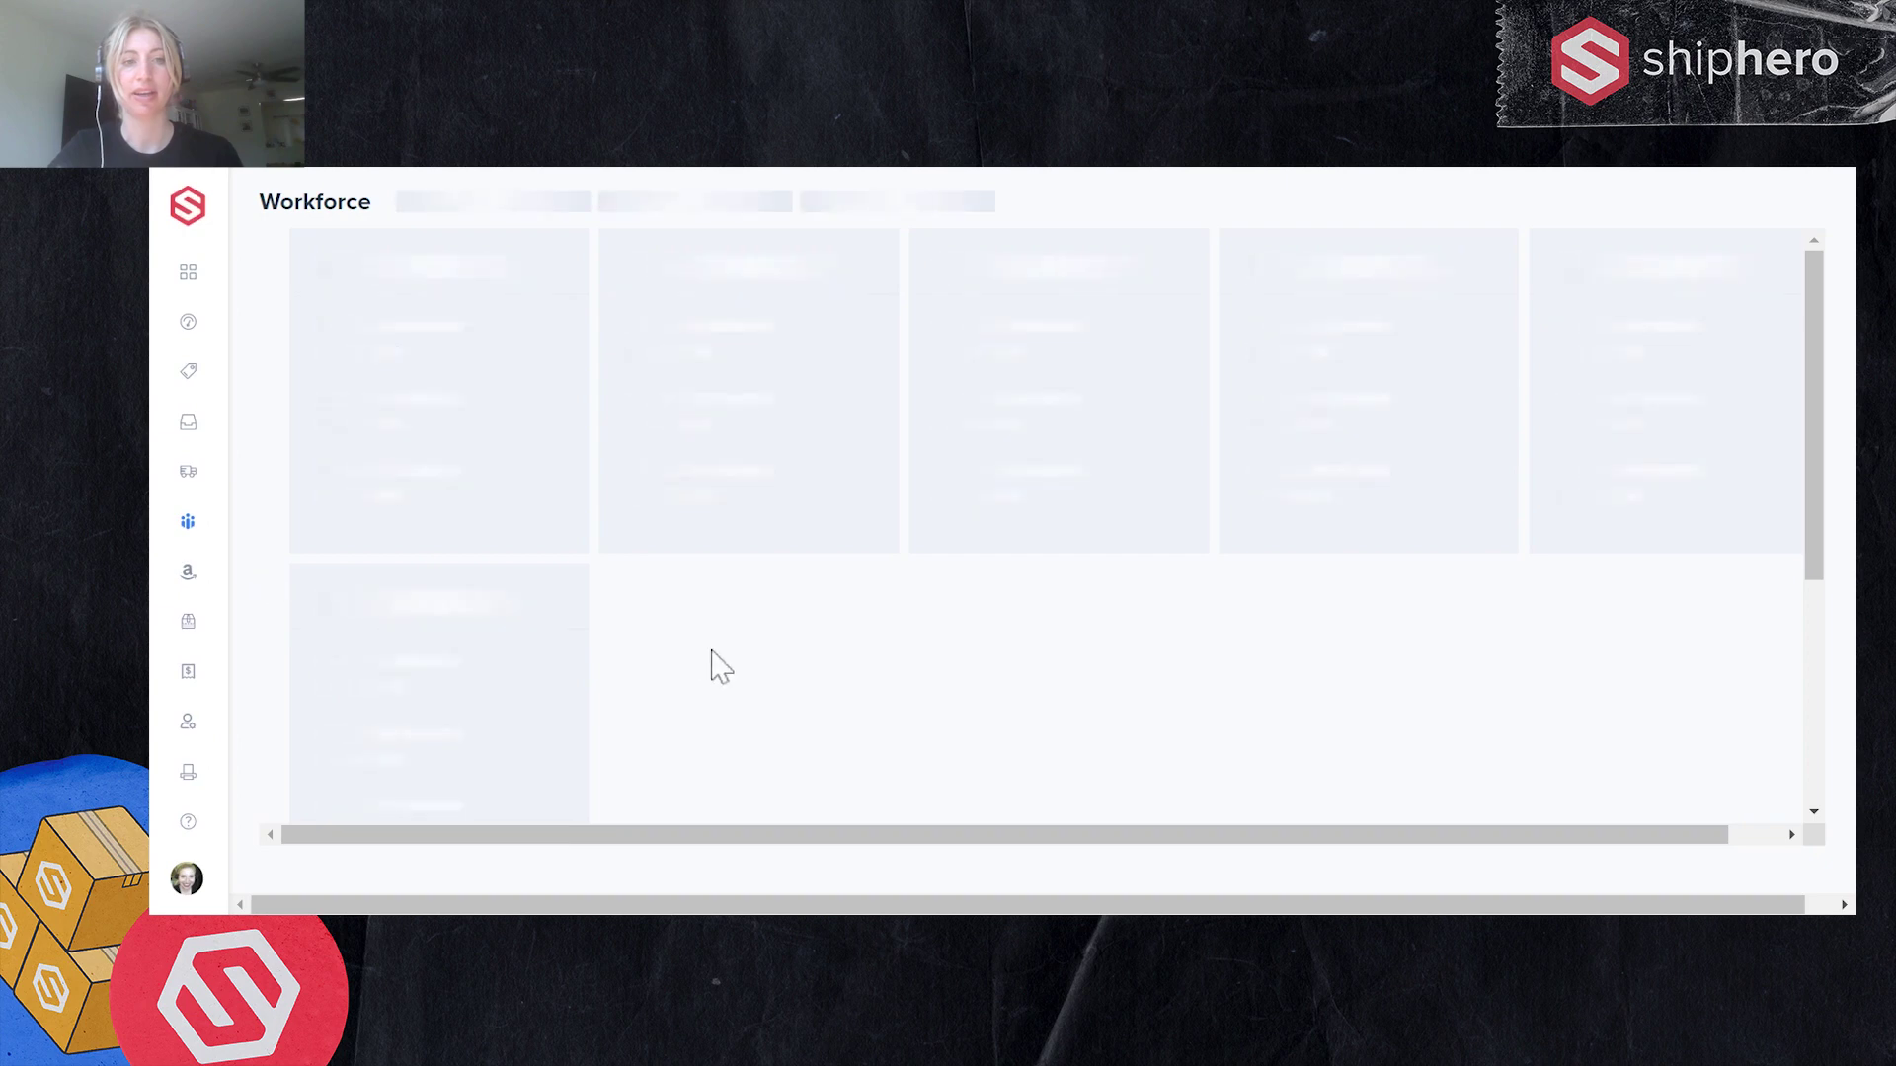